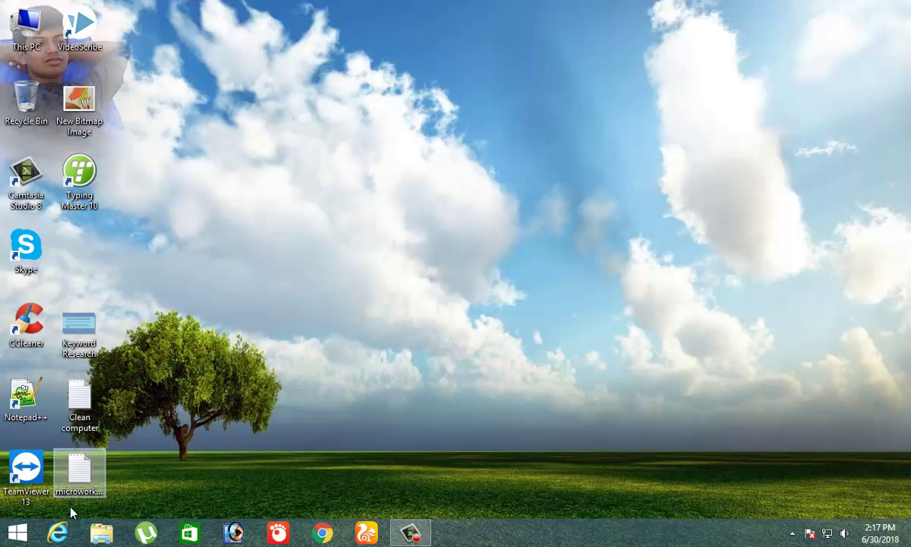
# - Browse the Start menu's app list, then return to the desktop and refresh it
pyautogui.click(17, 534)
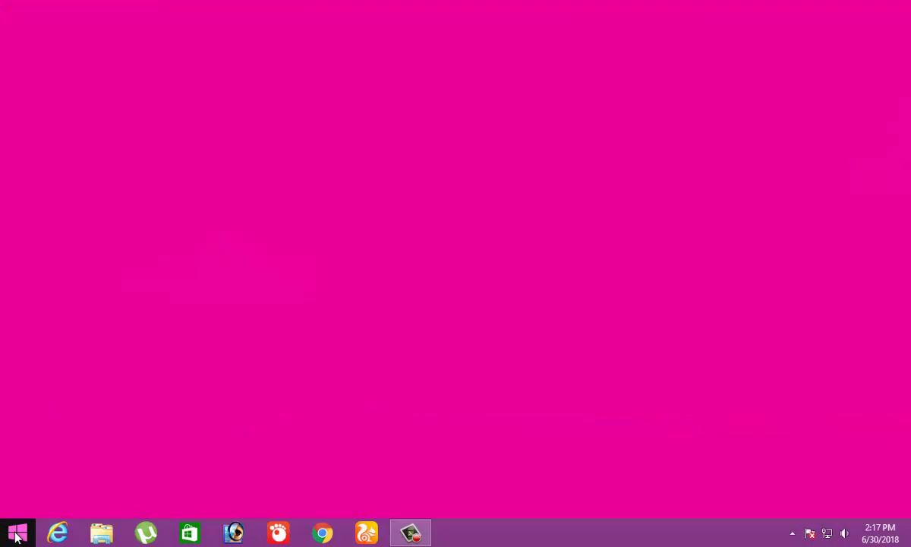
pyautogui.click(96, 513)
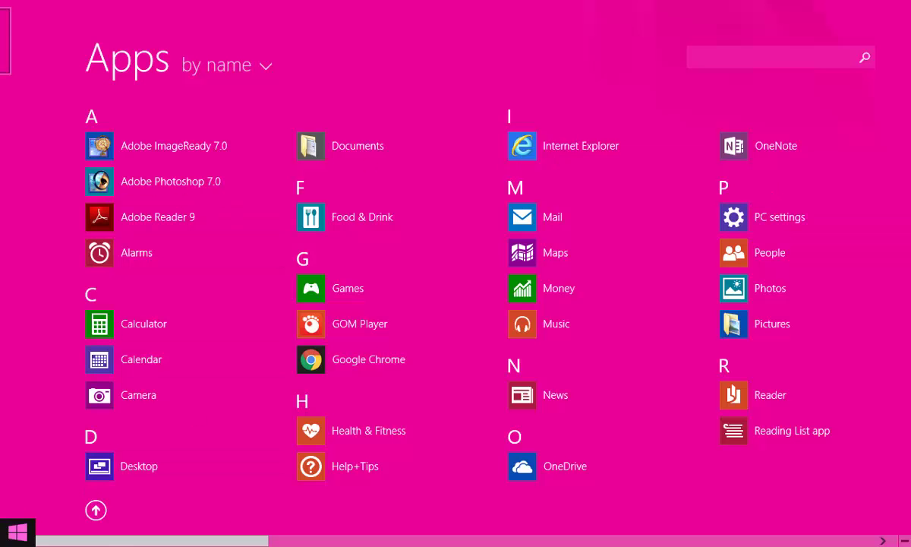
pyautogui.click(4, 6)
pyautogui.rightClick(262, 97)
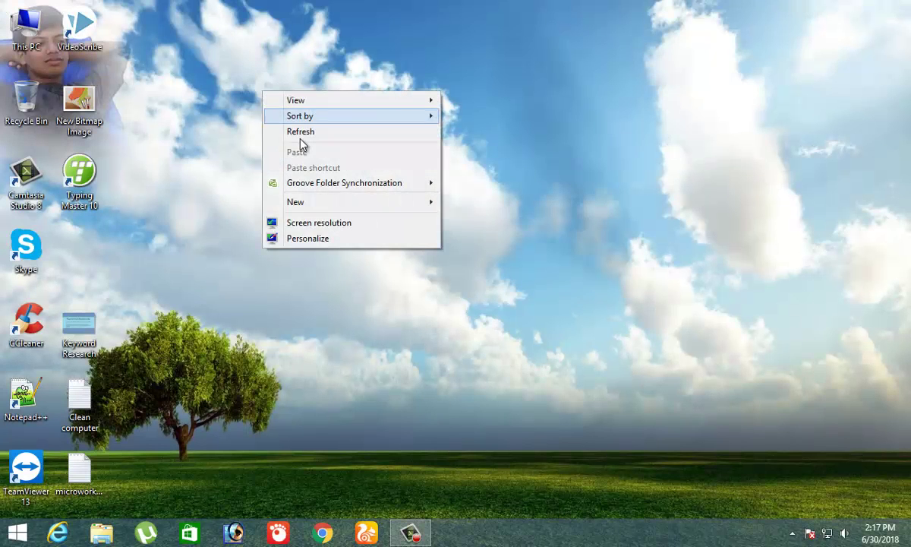
pyautogui.click(300, 131)
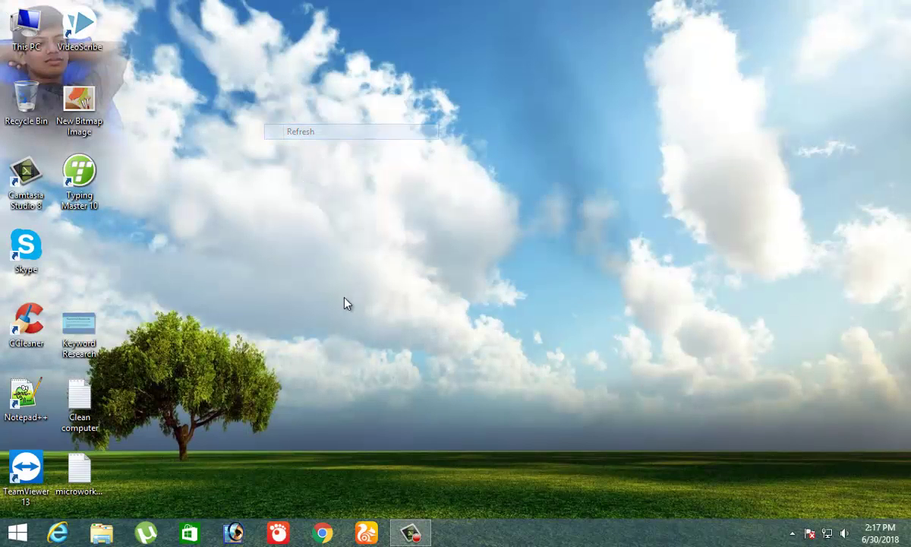
# - Create a new Microsoft Office Word Document on the desktop
pyautogui.rightClick(83, 257)
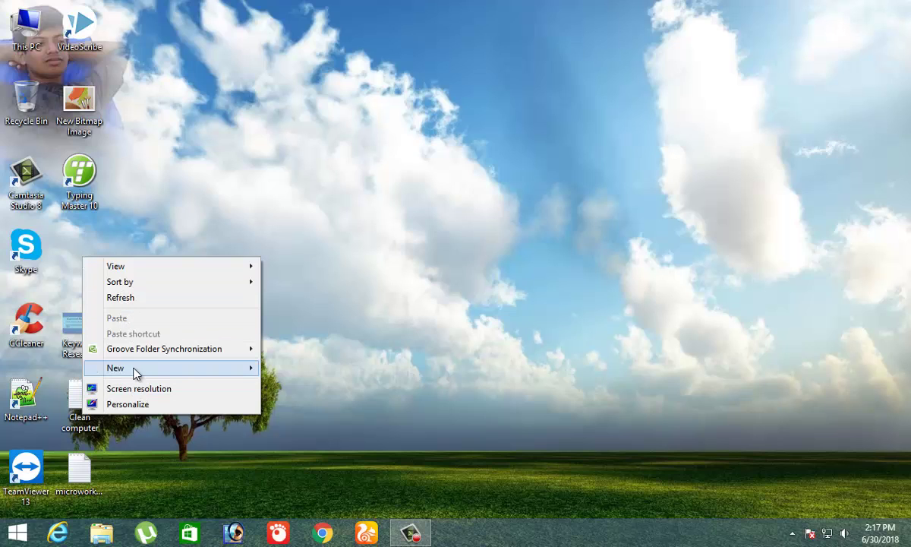
pyautogui.moveTo(135, 372)
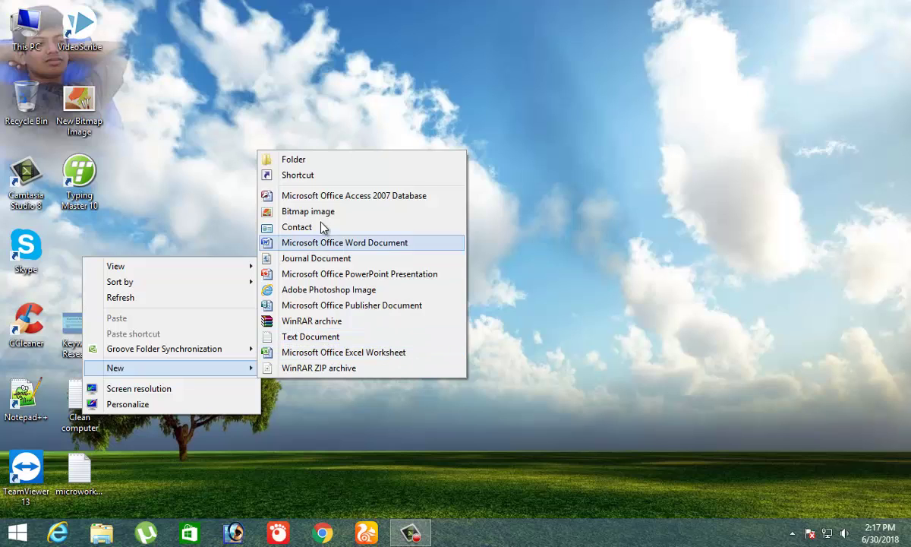
pyautogui.click(372, 245)
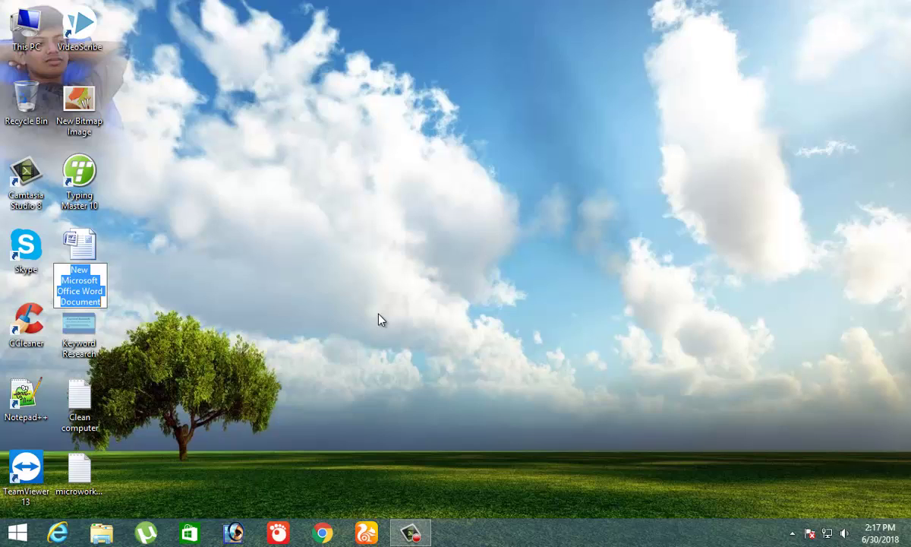
# - Name the file 'Learn ms word - 2' and type the opening name line, fixing the name's first letter
pyautogui.write('Learn ms word - 2')
pyautogui.press('Return')
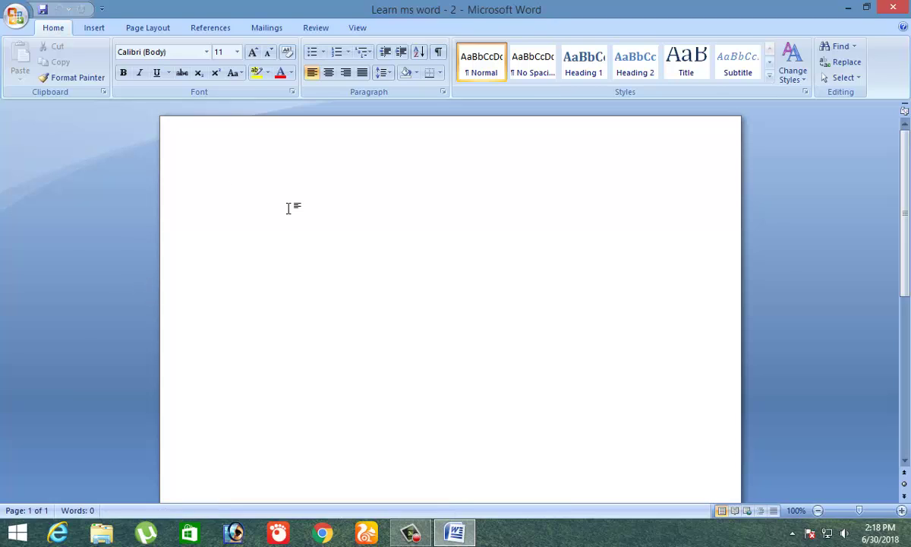
pyautogui.write('My name is sakib')
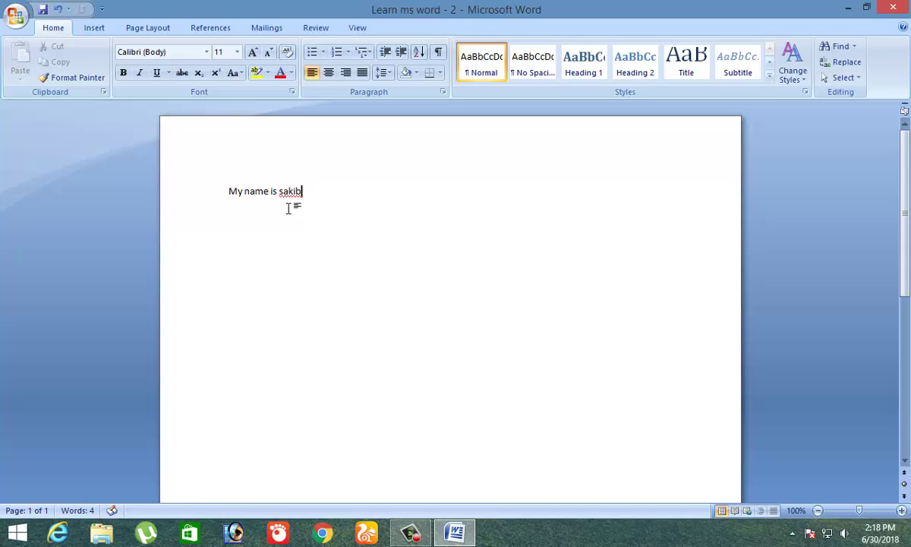
pyautogui.hotkey('ctrl', 'z')
pyautogui.press('BackSpace')
pyautogui.write('Sh')
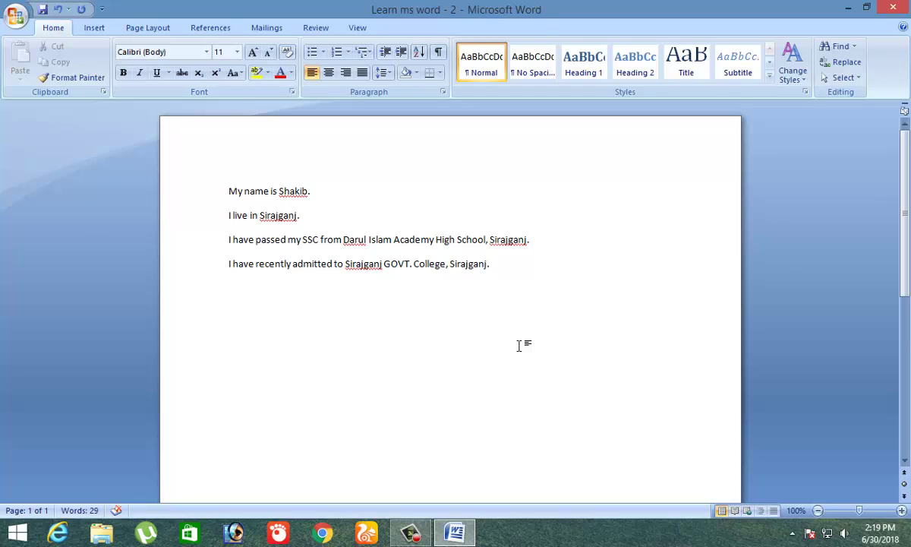
# - Place the insertion point in the name, the last line, then the end of the first line
pyautogui.click(280, 191)
pyautogui.click(305, 316)
pyautogui.click(371, 185)
pyautogui.moveTo(512, 270)
pyautogui.mouseDown()
pyautogui.moveTo(358, 256)
pyautogui.moveTo(235, 216)
pyautogui.mouseUp()
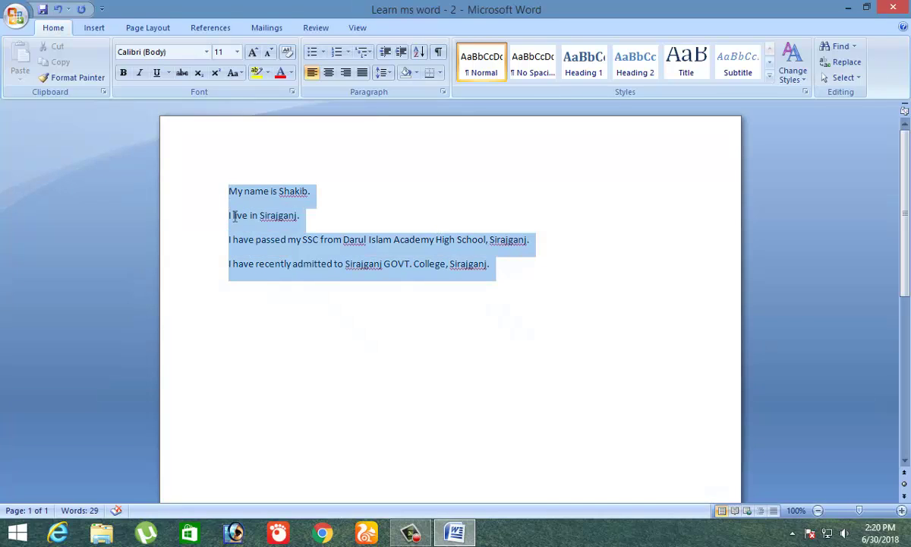
pyautogui.click(290, 301)
pyautogui.click(272, 190)
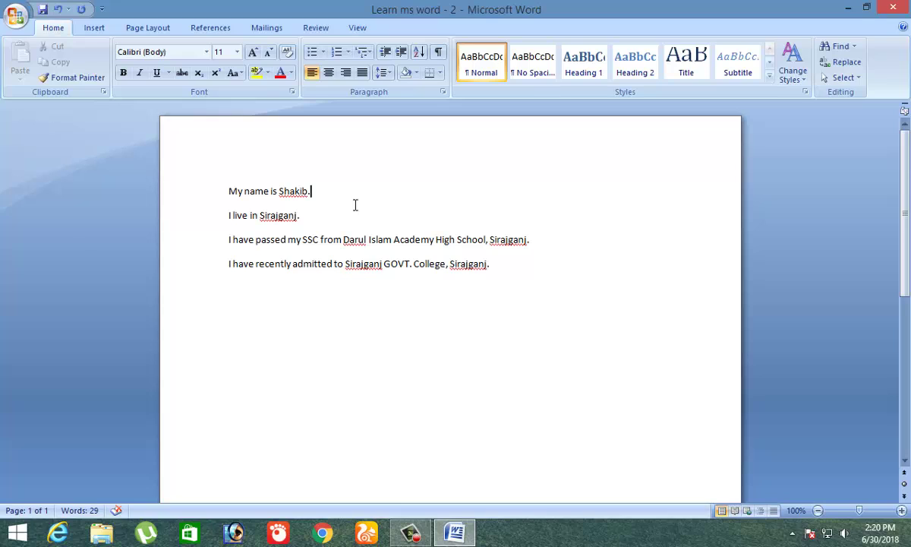
pyautogui.moveTo(501, 266)
pyautogui.mouseDown()
pyautogui.moveTo(275, 239)
pyautogui.moveTo(231, 177)
pyautogui.mouseUp()
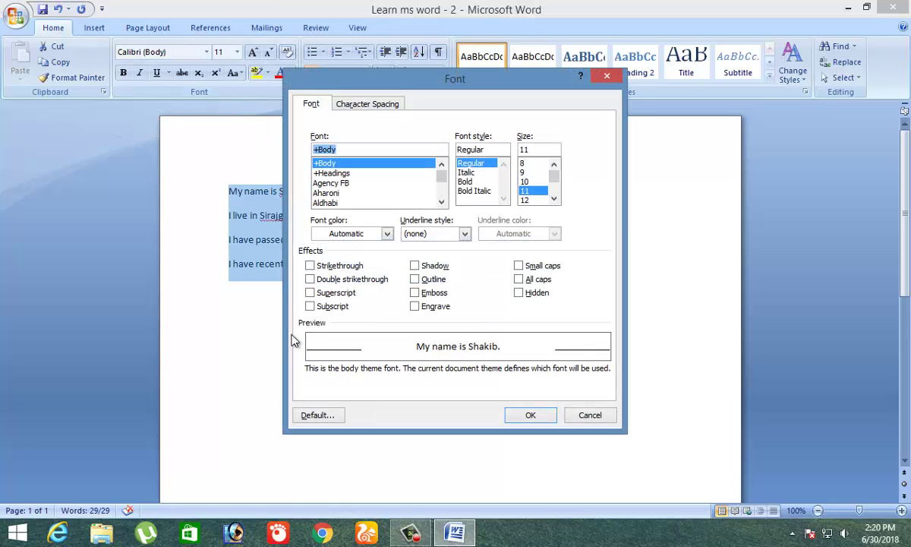
pyautogui.moveTo(426, 84)
pyautogui.mouseDown()
pyautogui.moveTo(380, 141)
pyautogui.moveTo(452, 130)
pyautogui.mouseUp()
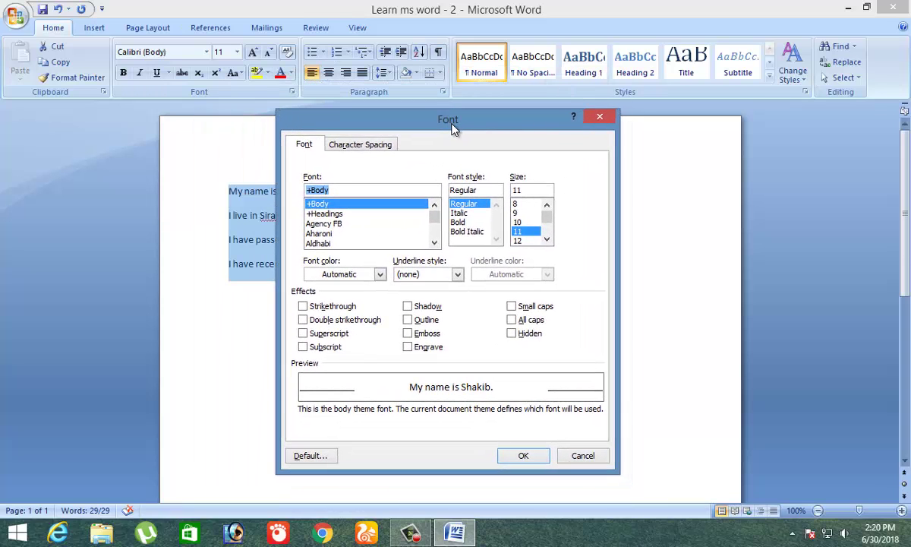
pyautogui.click(597, 118)
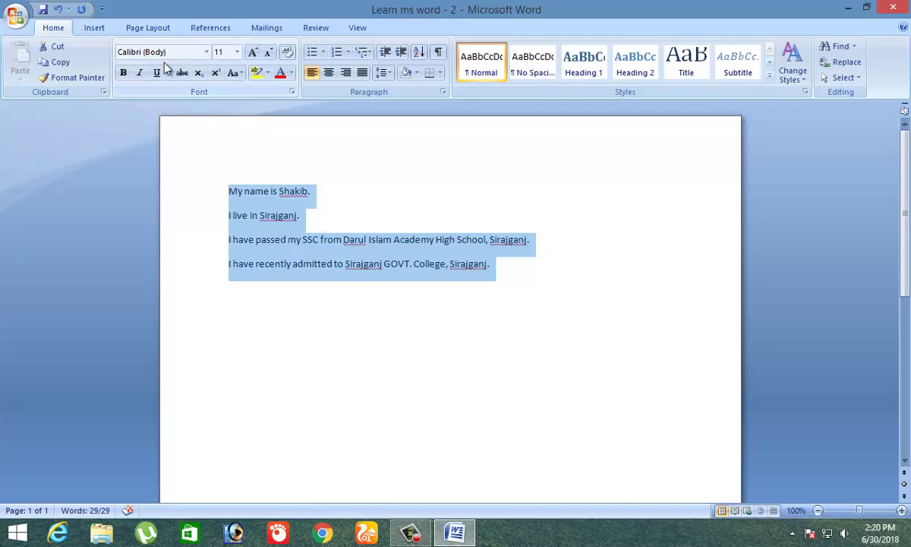
# - Apply Times New Roman at size 12 to the selected introduction text
pyautogui.click(208, 53)
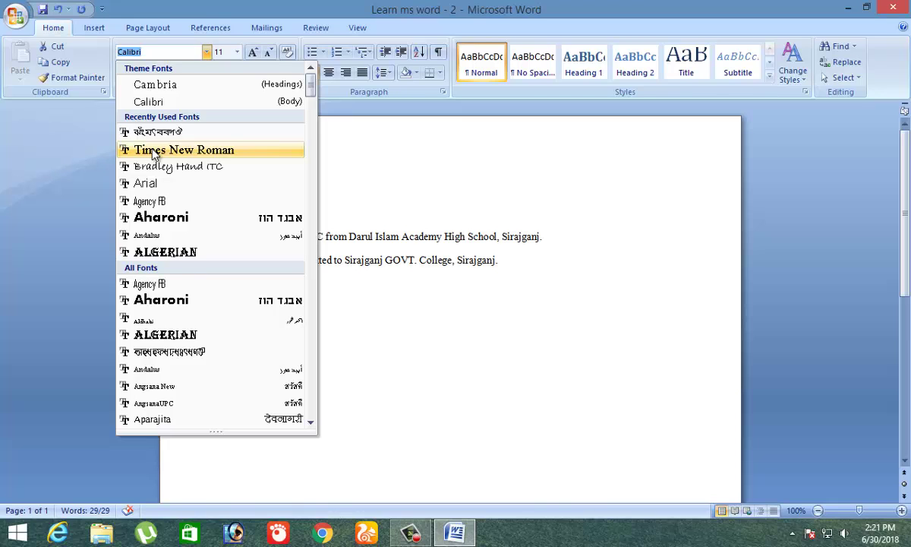
pyautogui.click(154, 150)
pyautogui.click(238, 53)
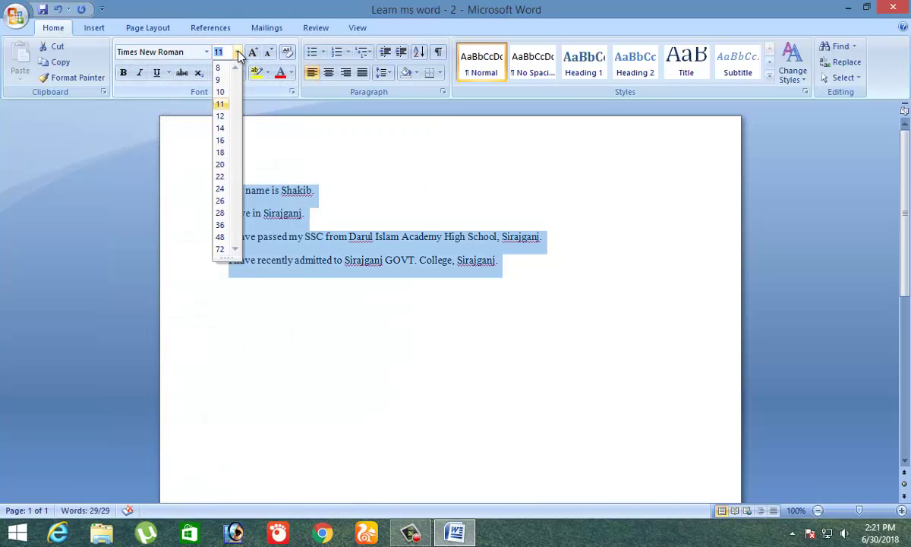
pyautogui.click(219, 117)
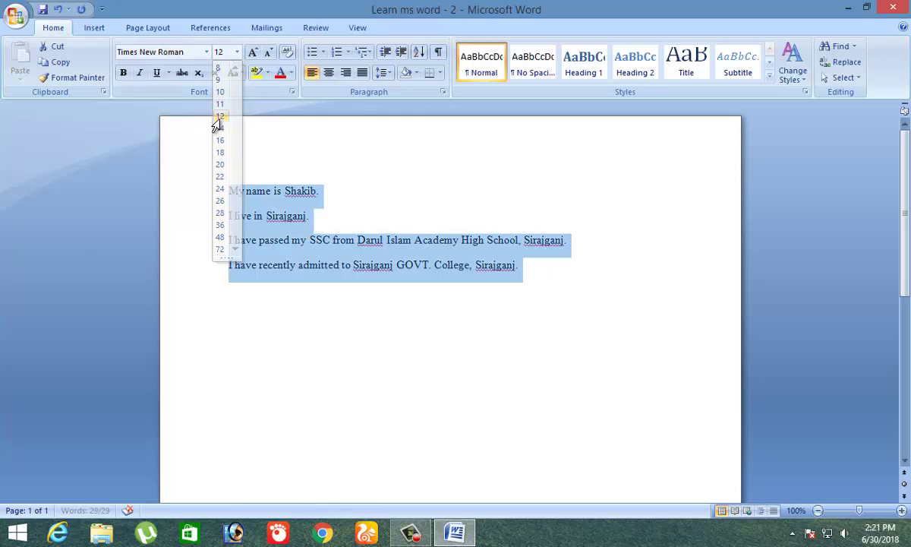
# - Deselect the text and put the insertion point at the end of the first line
pyautogui.click(574, 281)
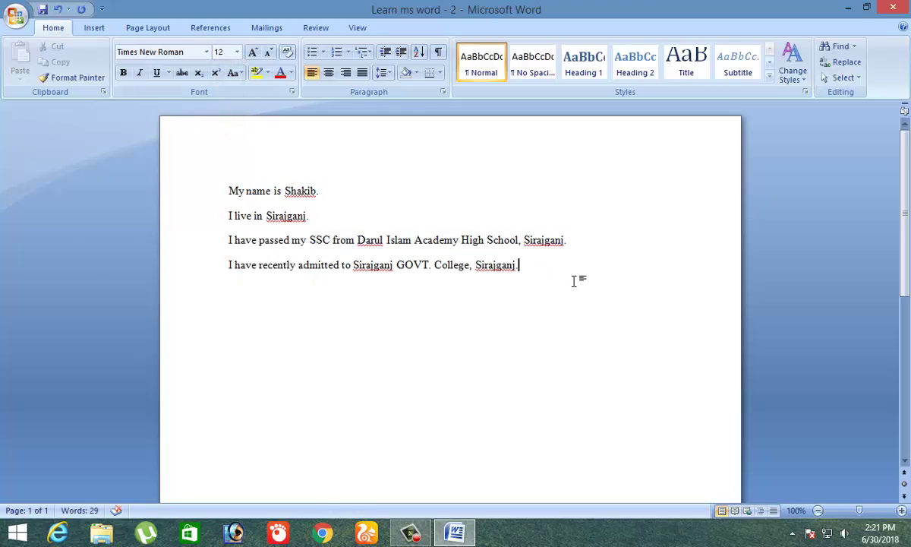
pyautogui.click(286, 216)
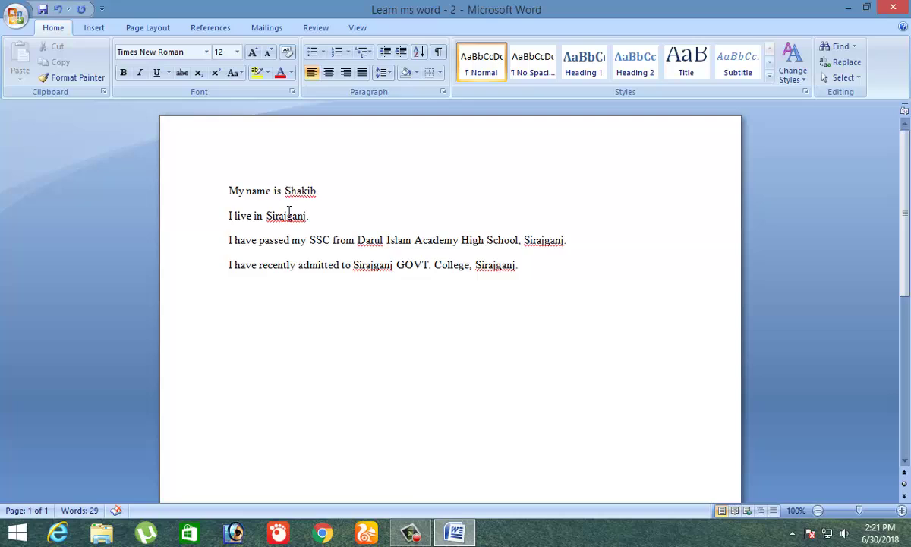
pyautogui.click(335, 194)
# - Try the zoom wheel and slider, then set the zoom to exactly 140% in the Zoom dialog
pyautogui.scroll(1, 544, 381)
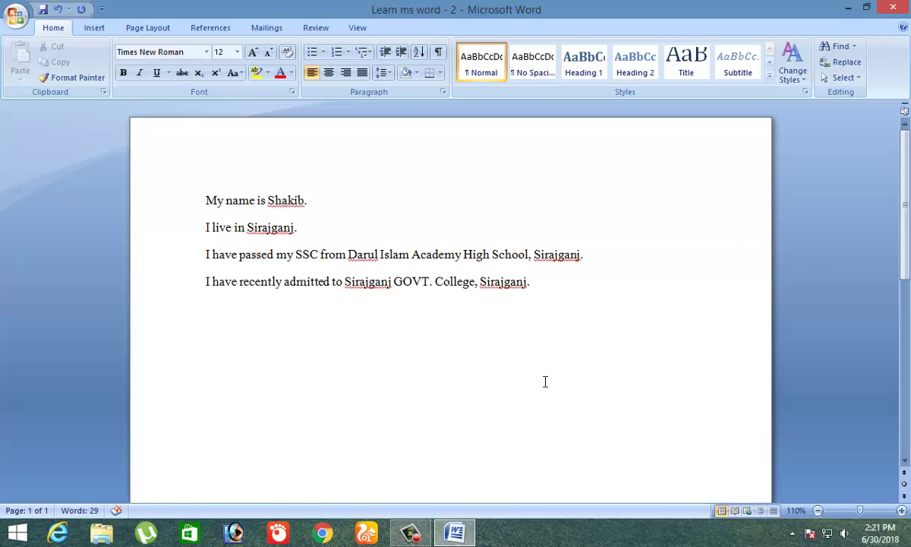
pyautogui.scroll(1, 545, 381)
pyautogui.scroll(2, 545, 382)
pyautogui.scroll(1, 545, 381)
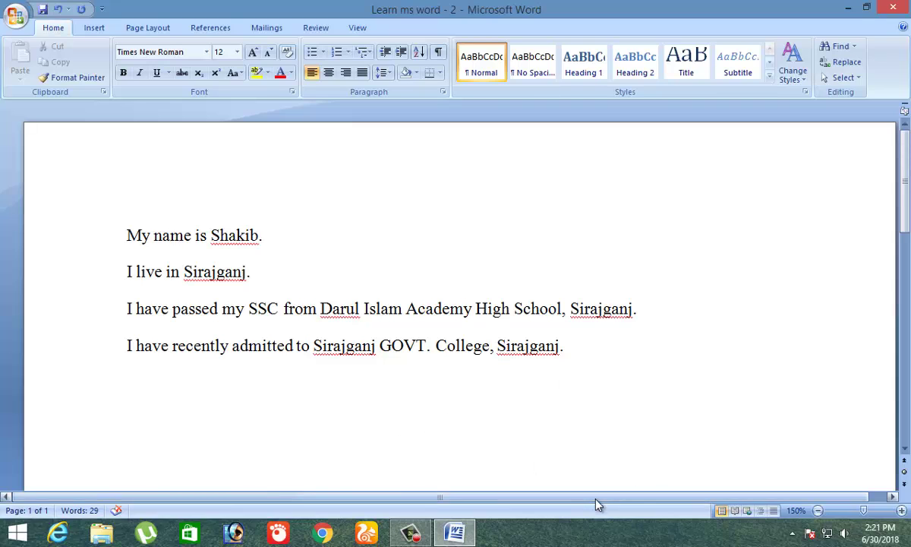
pyautogui.moveTo(596, 498); pyautogui.dragTo(674, 505)
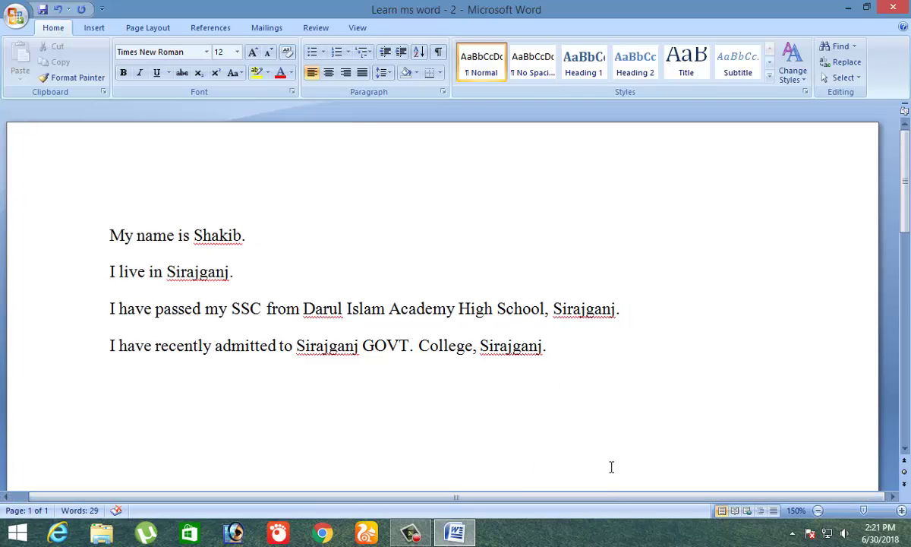
pyautogui.scroll(-1, 611, 466)
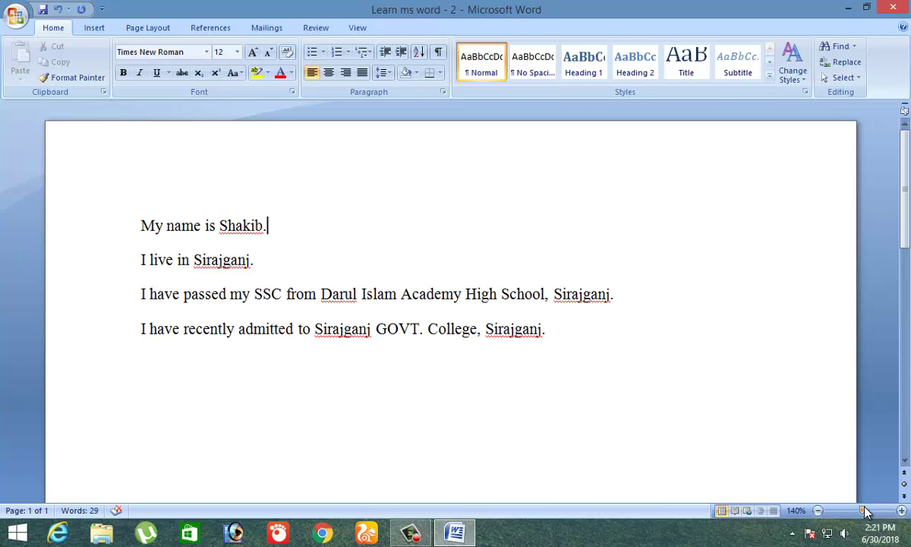
pyautogui.moveTo(866, 515)
pyautogui.mouseDown()
pyautogui.moveTo(875, 513)
pyautogui.moveTo(851, 513)
pyautogui.moveTo(863, 517)
pyautogui.mouseUp()
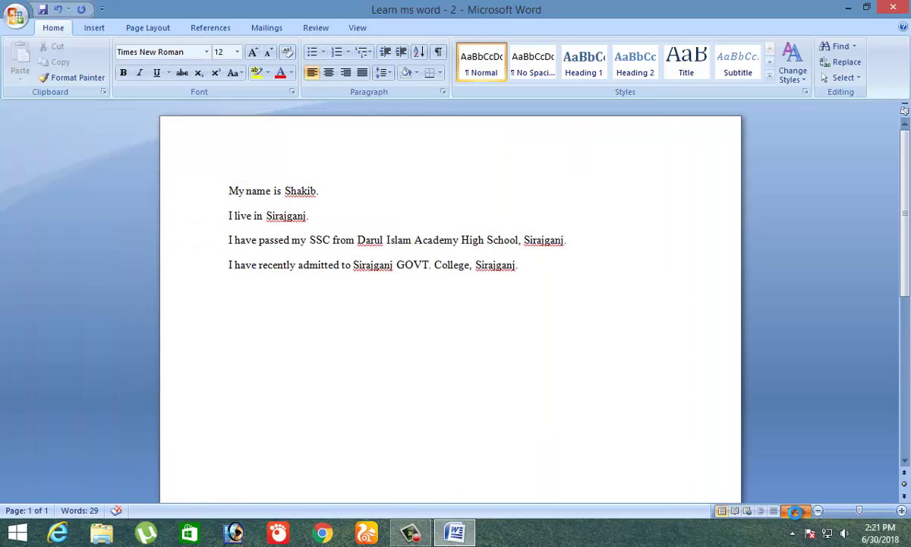
pyautogui.click(797, 512)
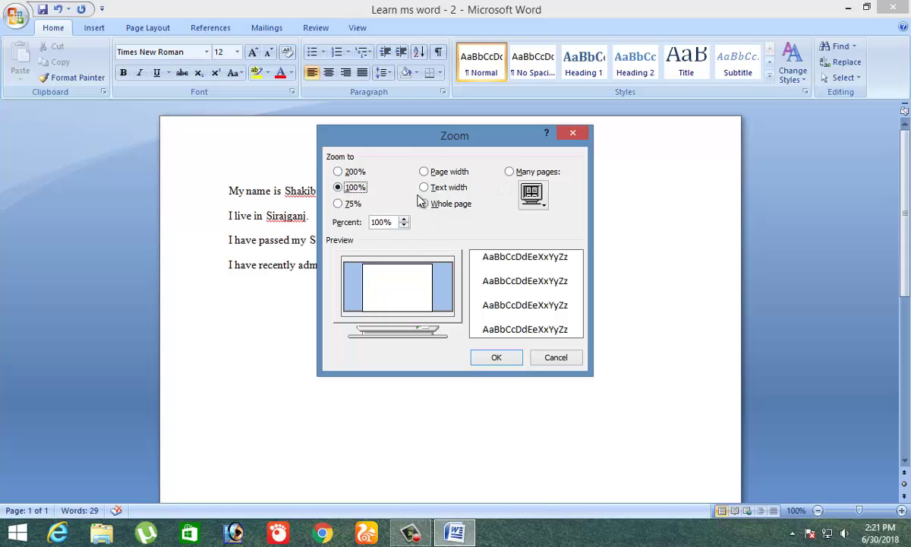
pyautogui.moveTo(395, 222); pyautogui.dragTo(350, 230)
pyautogui.write('140')
pyautogui.click(498, 358)
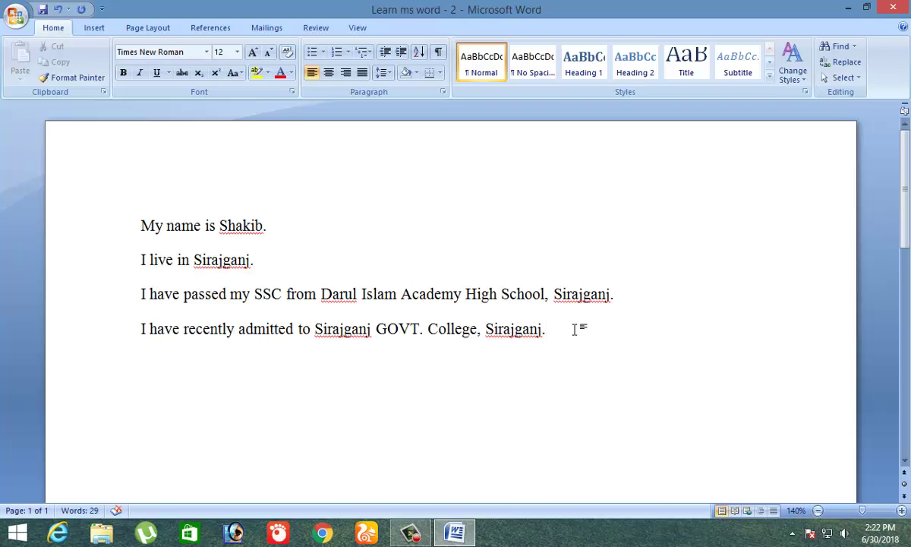
pyautogui.moveTo(563, 330); pyautogui.dragTo(164, 224)
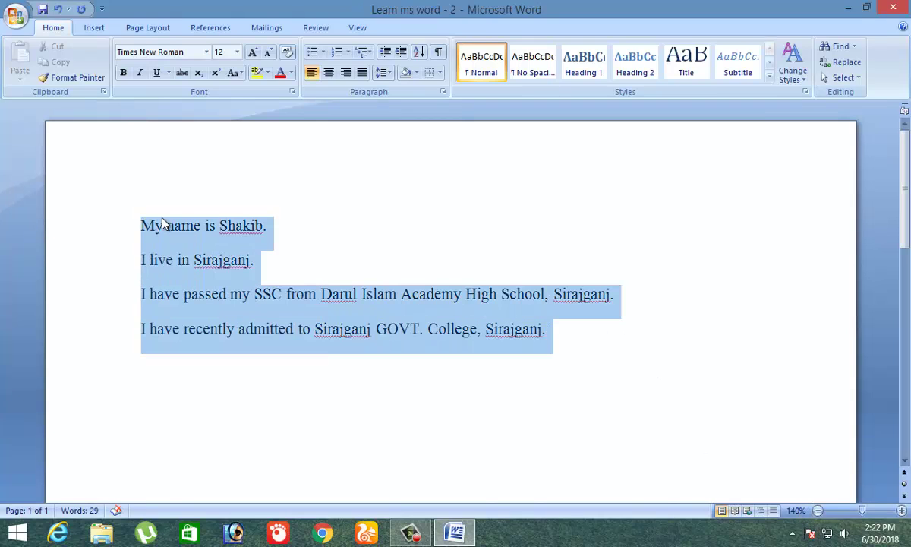
pyautogui.click(206, 51)
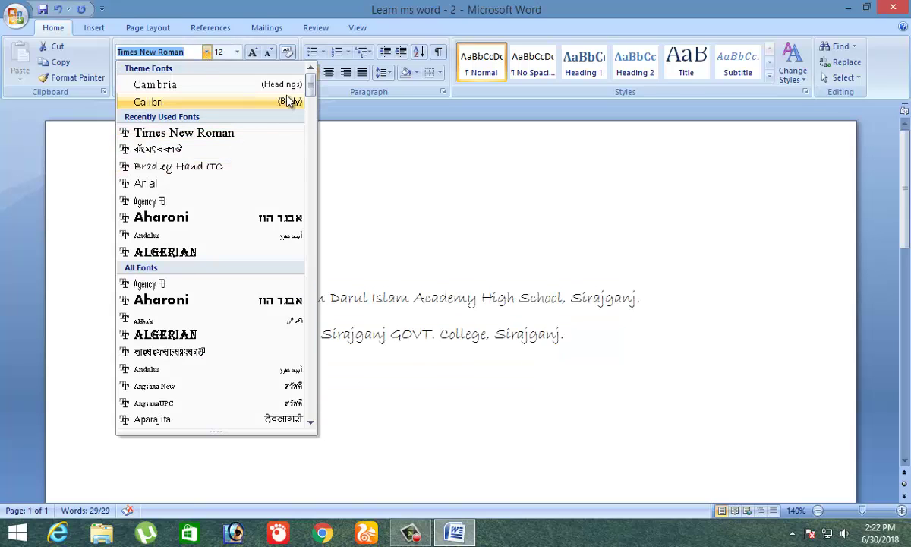
pyautogui.moveTo(318, 89); pyautogui.dragTo(341, 186)
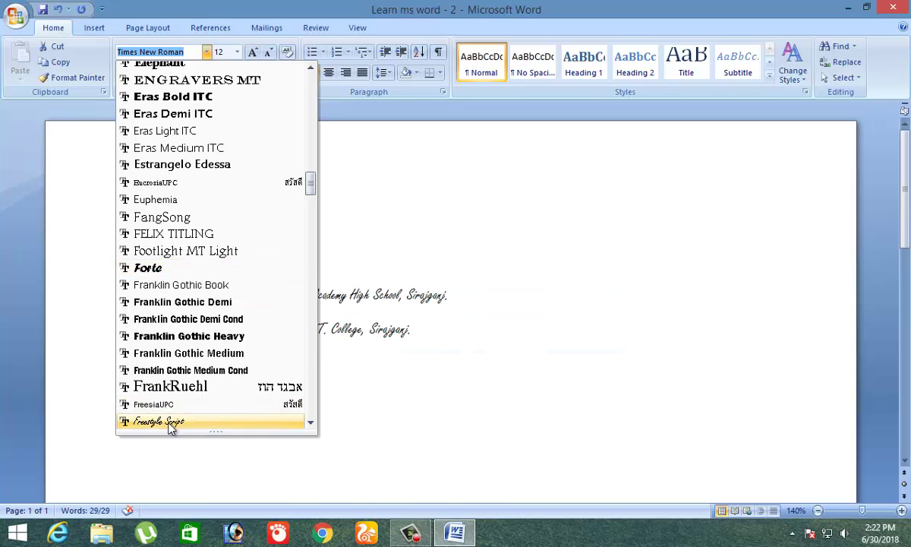
pyautogui.press('Escape')
pyautogui.click(237, 52)
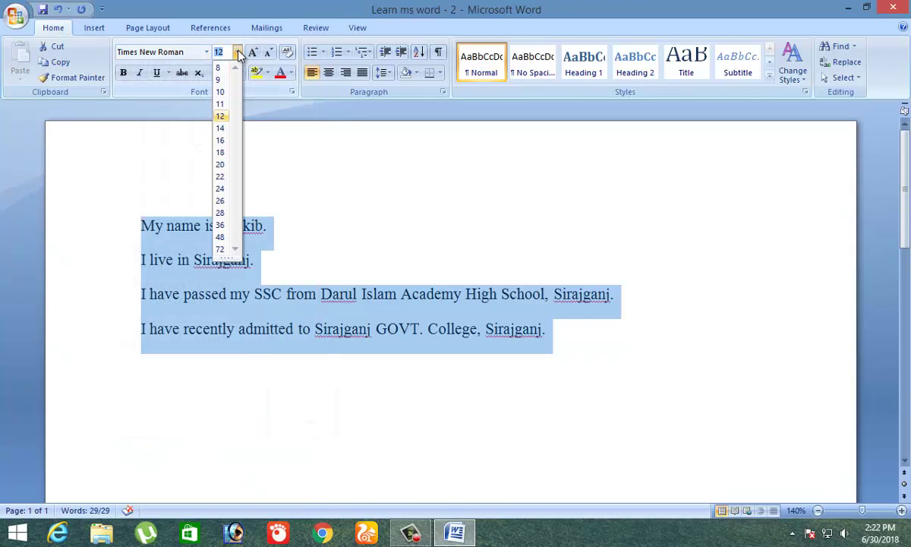
pyautogui.click(238, 51)
pyautogui.click(510, 257)
pyautogui.click(290, 226)
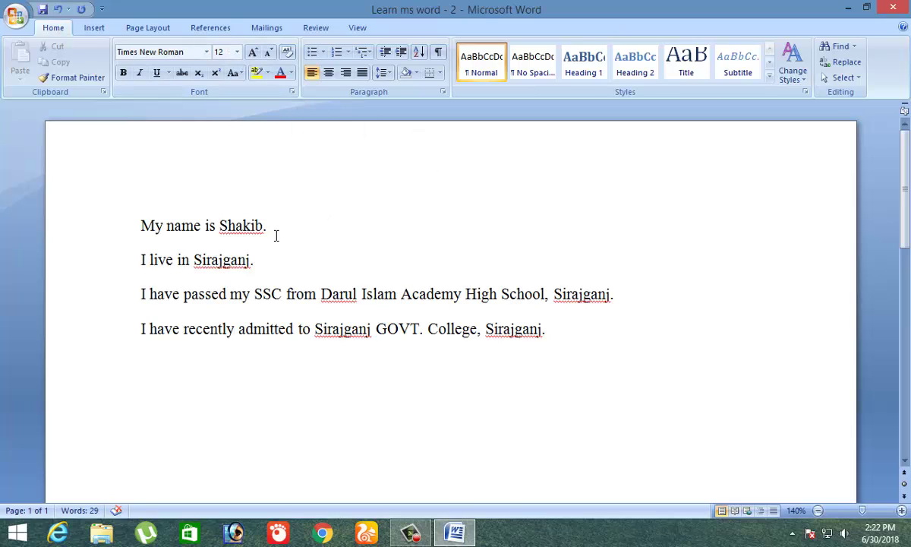
pyautogui.moveTo(267, 225); pyautogui.dragTo(141, 227)
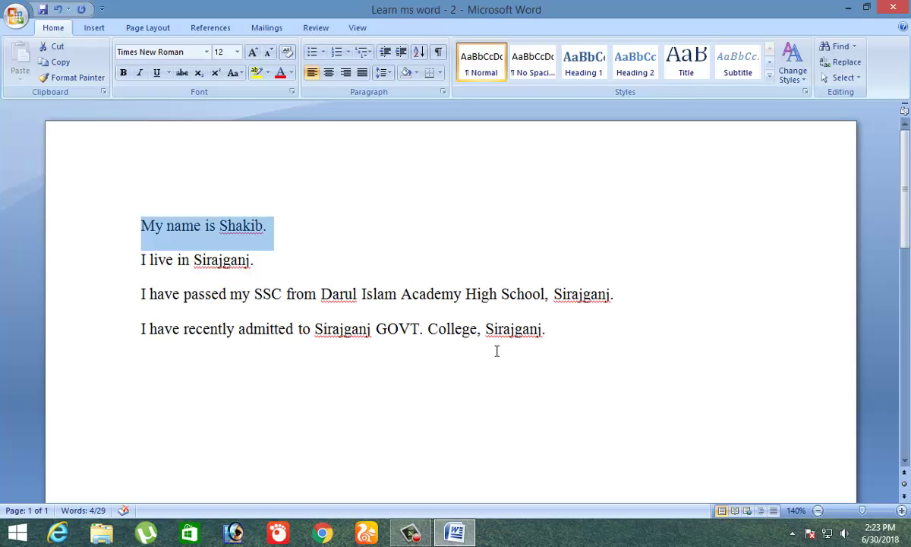
# - Grow the first line's font to 55 pt with Ctrl+], then shrink it back to 38 pt
pyautogui.hotkey('ctrl', ']')
pyautogui.hotkey('ctrl', ']')
pyautogui.hotkey('ctrl', ']')
pyautogui.hotkey('ctrl', ']')
pyautogui.hotkey('ctrl', ']')
pyautogui.hotkey('ctrl', ']')
pyautogui.hotkey('ctrl', ']')
pyautogui.hotkey('ctrl', ']')
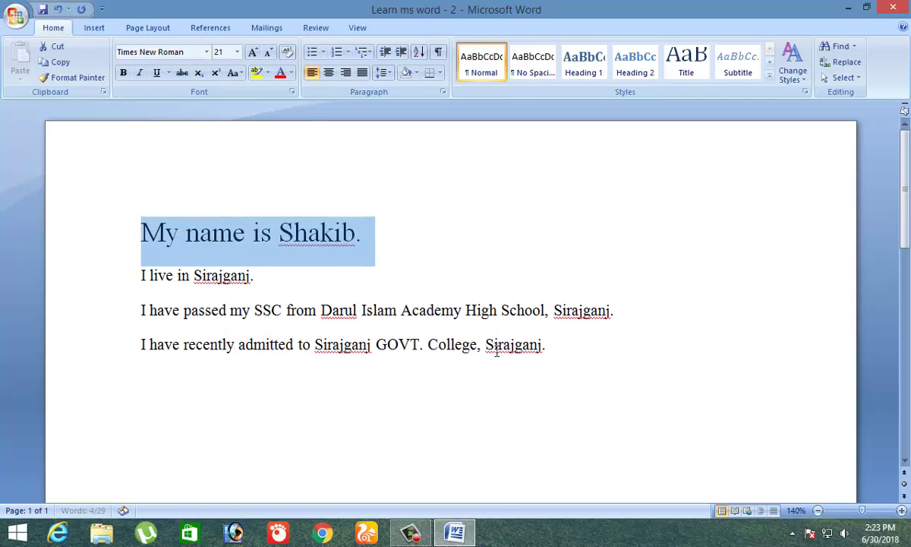
pyautogui.hotkey('ctrl', ']')
pyautogui.hotkey('ctrl', ']')
pyautogui.hotkey('ctrl', ']')
pyautogui.hotkey('ctrl', ']')
pyautogui.hotkey('ctrl', ']')
pyautogui.hotkey('ctrl', ']')
pyautogui.hotkey('ctrl', ']')
pyautogui.hotkey('ctrl', ']')
pyautogui.hotkey('ctrl', ']')
pyautogui.hotkey('ctrl', ']')
pyautogui.hotkey('ctrl', ']')
pyautogui.hotkey('ctrl', ']')
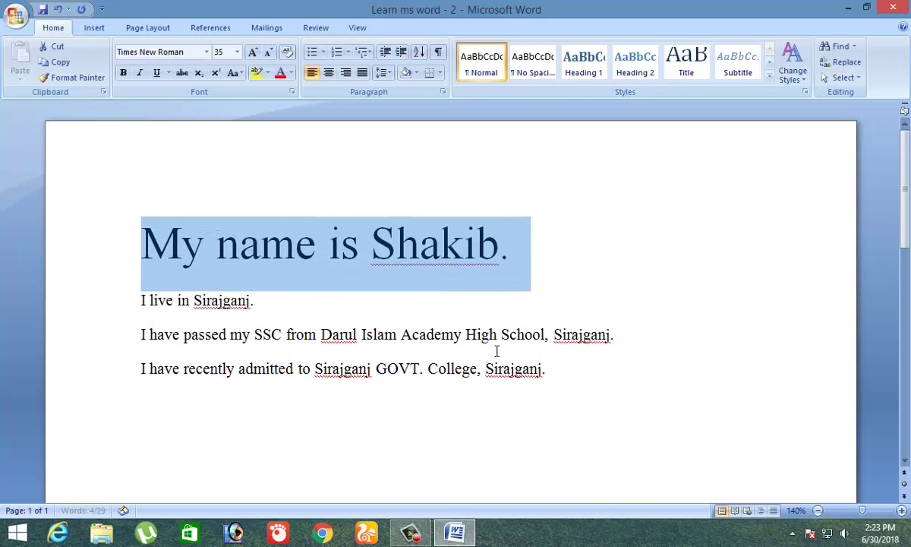
pyautogui.hotkey('ctrl', ']')
pyautogui.hotkey('ctrl', ']')
pyautogui.hotkey('ctrl', ']')
pyautogui.hotkey('ctrl', ']')
pyautogui.hotkey('ctrl', ']')
pyautogui.hotkey('ctrl', ']')
pyautogui.hotkey('ctrl', ']')
pyautogui.hotkey('ctrl', ']')
pyautogui.hotkey('ctrl', ']')
pyautogui.hotkey('ctrl', ']')
pyautogui.hotkey('ctrl', ']')
pyautogui.hotkey('ctrl', ']')
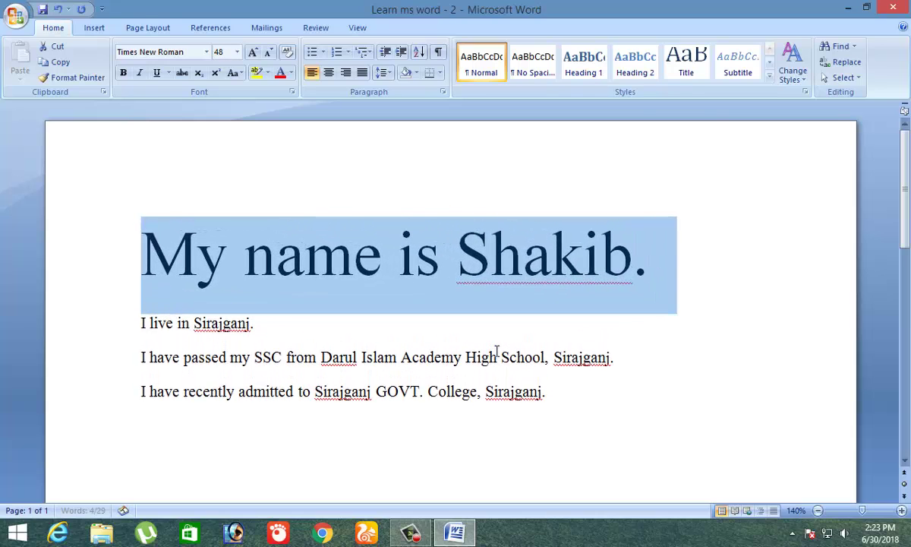
pyautogui.hotkey('ctrl', ']')
pyautogui.hotkey('ctrl', ']')
pyautogui.hotkey('ctrl', ']')
pyautogui.hotkey('ctrl', ']')
pyautogui.hotkey('ctrl', ']')
pyautogui.hotkey('ctrl', ']')
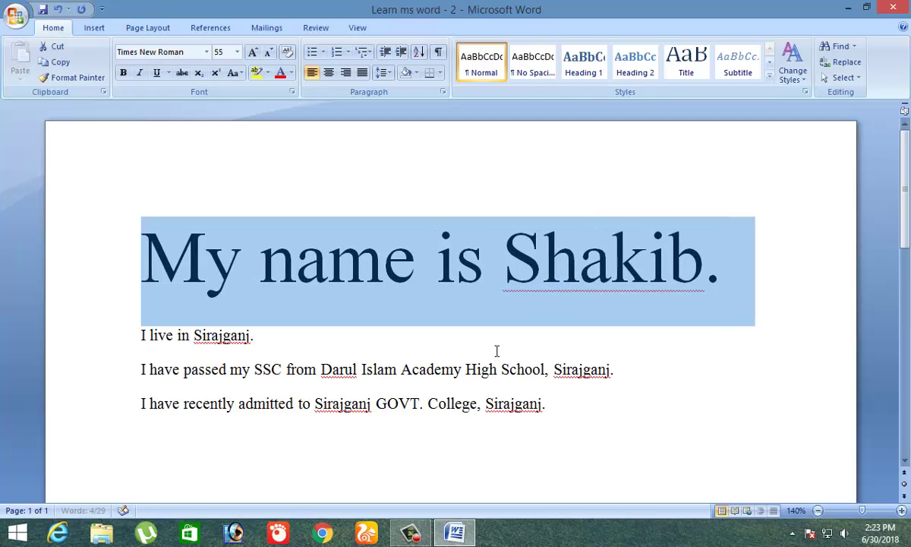
pyautogui.hotkey('ctrl', ']')
pyautogui.hotkey('ctrl', '[')
pyautogui.hotkey('ctrl', '[')
pyautogui.hotkey('ctrl', '[')
pyautogui.hotkey('ctrl', '[')
pyautogui.hotkey('ctrl', '[')
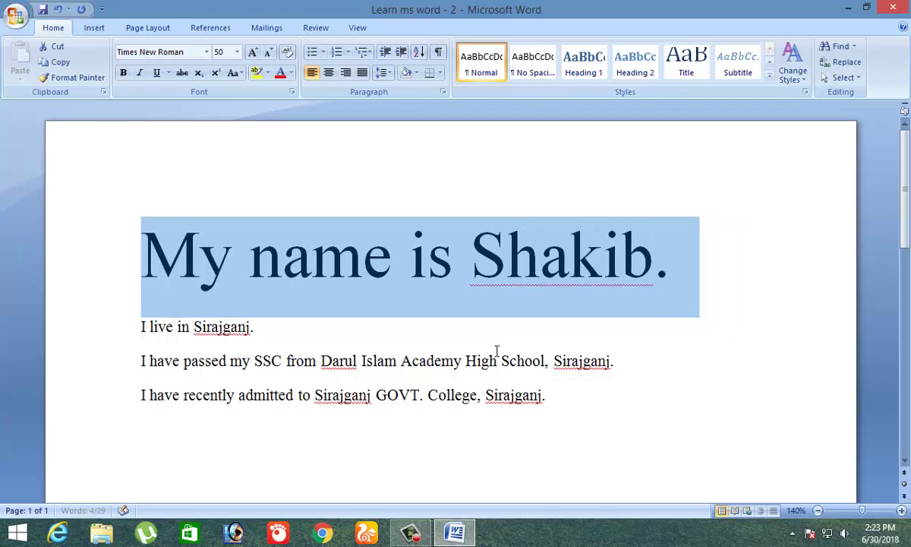
pyautogui.hotkey('ctrl', '[')
pyautogui.hotkey('ctrl', '[')
pyautogui.hotkey('ctrl', '[')
pyautogui.hotkey('ctrl', '[')
pyautogui.hotkey('ctrl', '[')
pyautogui.hotkey('ctrl', '[')
pyautogui.hotkey('ctrl', '[')
pyautogui.hotkey('ctrl', '[')
pyautogui.hotkey('ctrl', '[')
pyautogui.hotkey('ctrl', '[')
pyautogui.hotkey('ctrl', '[')
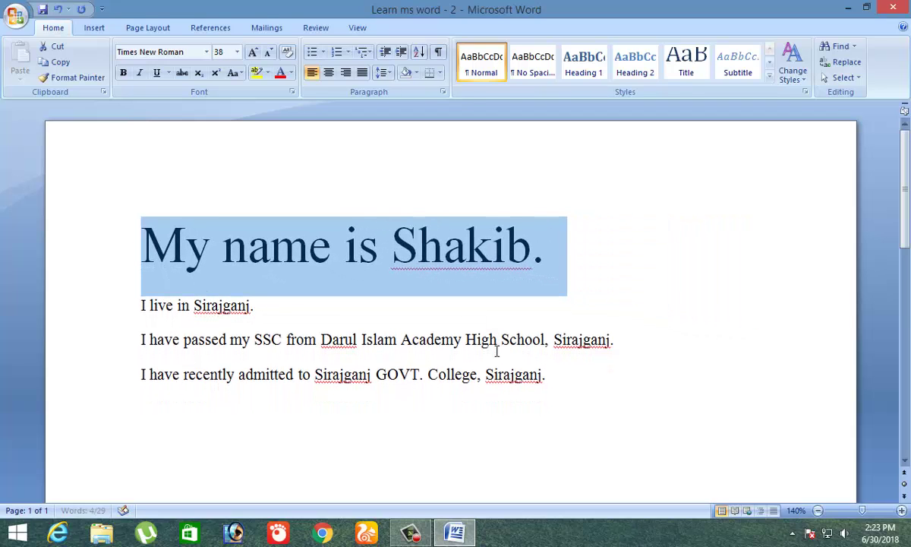
# - Clear the selection and move the caret down into SSC on the third line
pyautogui.click(615, 255)
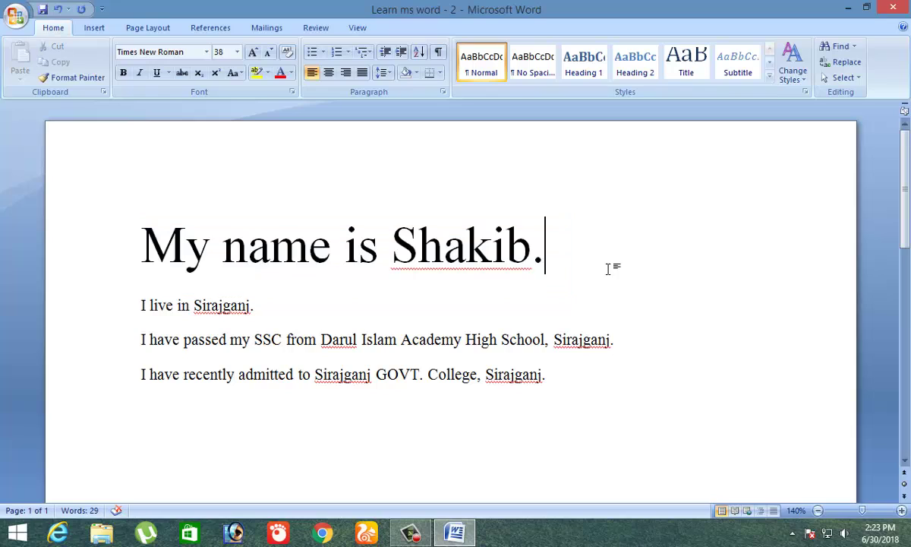
pyautogui.hotkey('ctrl', 'shift', 'Left')
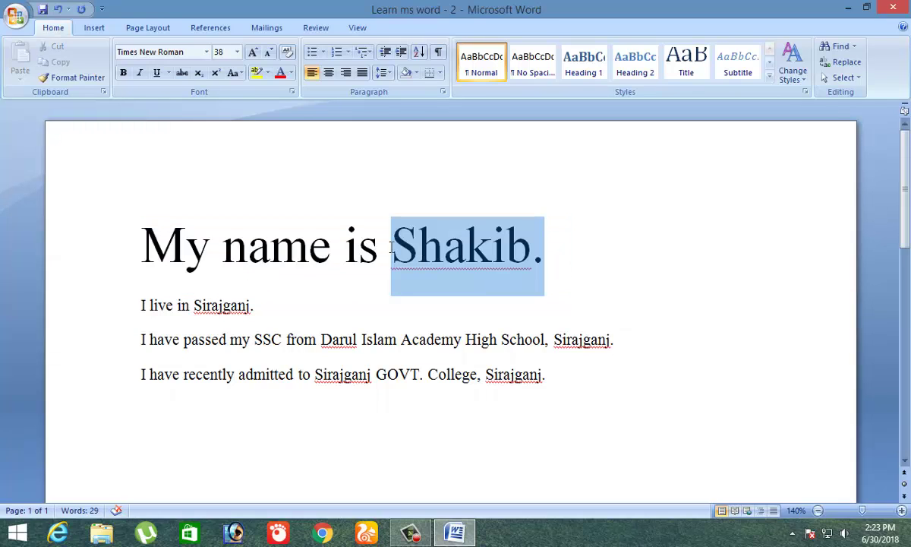
pyautogui.hotkey('ctrl', 'shift', 'Left')
pyautogui.click(659, 250)
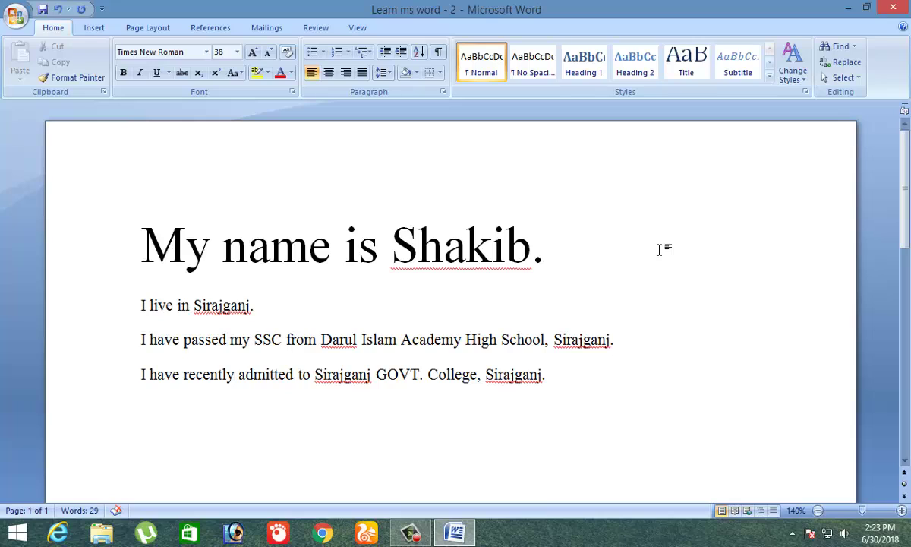
pyautogui.press('Down')
pyautogui.press('Down')
pyautogui.press('Left')
pyautogui.press('Left')
pyautogui.press('Left')
pyautogui.press('Left')
pyautogui.press('Left')
pyautogui.press('Left')
pyautogui.press('Left')
pyautogui.press('Left')
pyautogui.press('Left')
pyautogui.press('Left')
pyautogui.press('Left')
pyautogui.press('Left')
pyautogui.press('Left')
# - Insert periods after each S to turn SSC into S.S.C
pyautogui.press('Right')
pyautogui.press('Left')
pyautogui.press('Right')
pyautogui.write('.')
pyautogui.press('Right')
pyautogui.write('.')
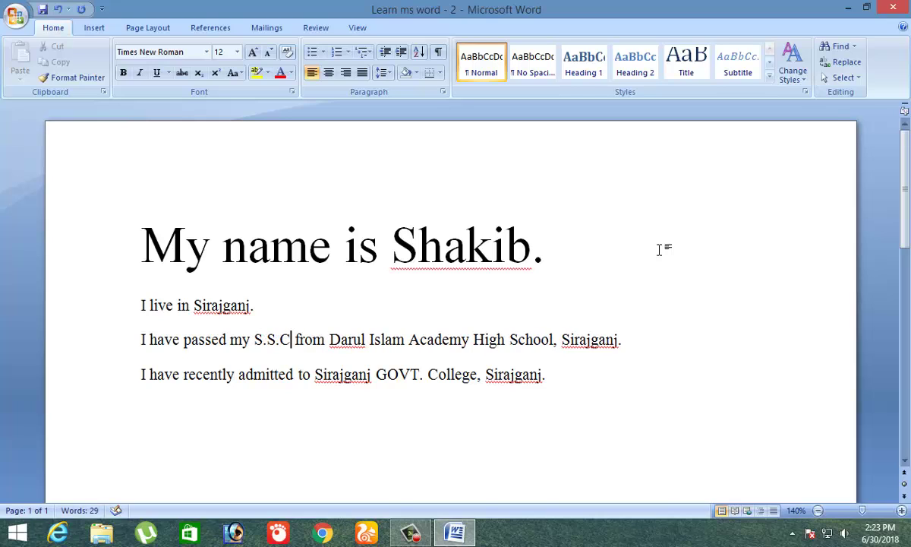
pyautogui.press('Right')
# - Briefly select S.S.C, then move the caret back up toward the first line
pyautogui.press('Left')
pyautogui.press('Left')
pyautogui.press('Left')
pyautogui.press('Left')
pyautogui.hotkey('shift', 'Right')
pyautogui.hotkey('shift', 'Right')
pyautogui.hotkey('shift', 'Right')
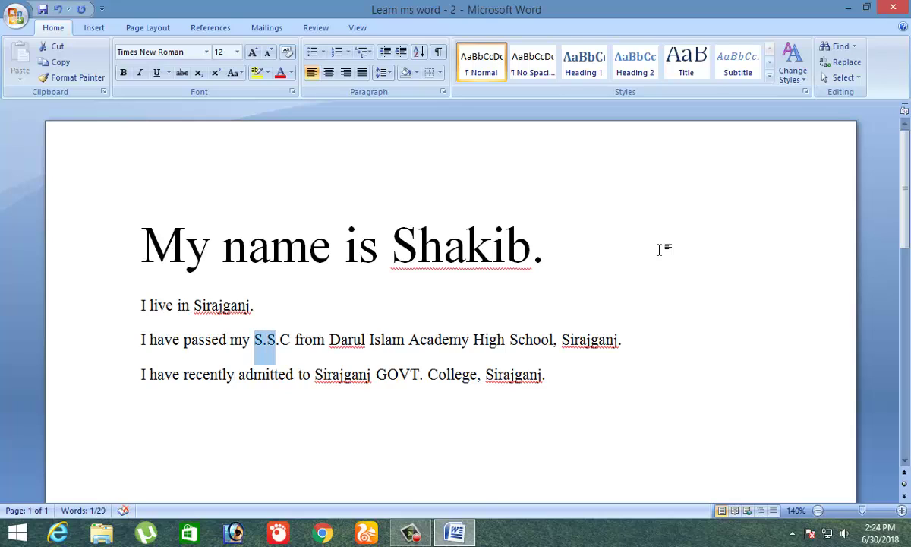
pyautogui.hotkey('shift', 'Right')
pyautogui.hotkey('shift', 'Right')
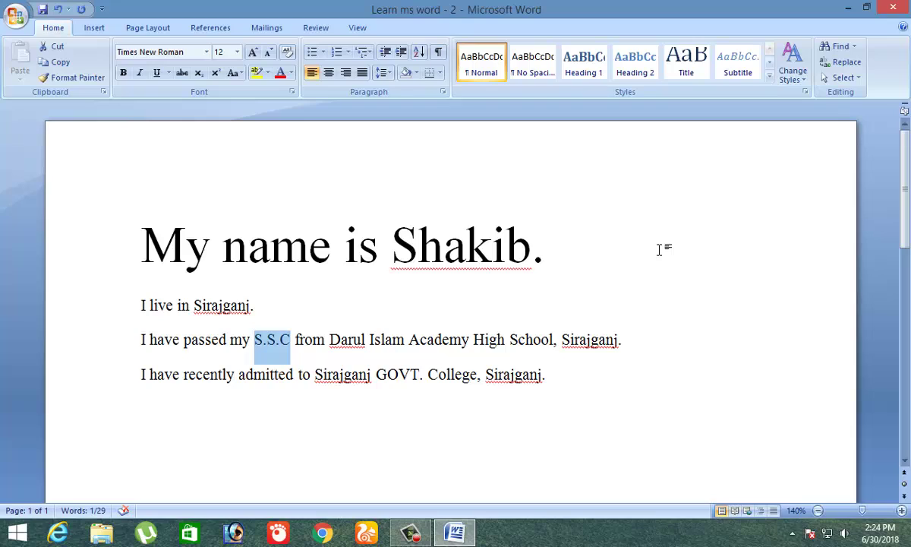
pyautogui.press('Left')
pyautogui.press('Left')
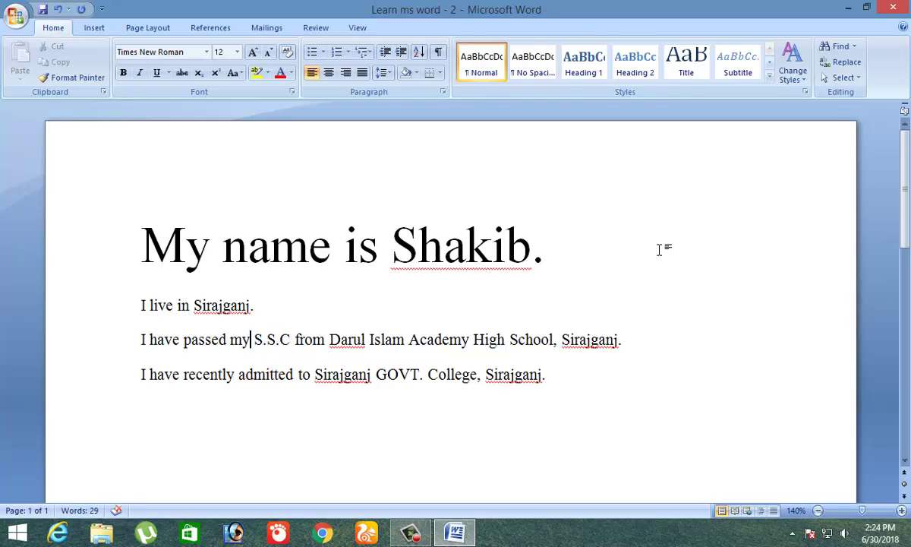
pyautogui.press('Left')
pyautogui.press('Left')
pyautogui.press('Up')
pyautogui.press('Up')
pyautogui.press('Left')
pyautogui.press('Left')
pyautogui.press('Left')
pyautogui.hotkey('shift', 'Down')
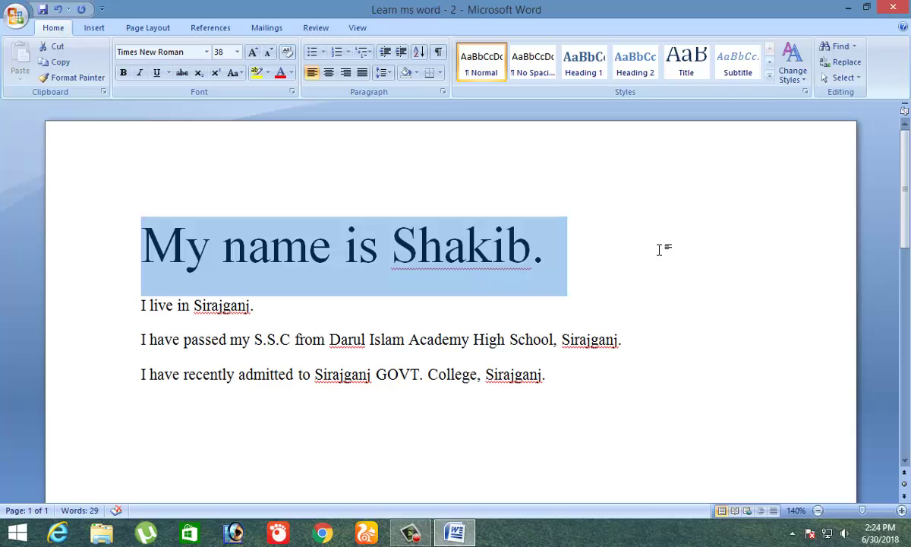
pyautogui.hotkey('shift', 'Down')
pyautogui.hotkey('shift', 'Down')
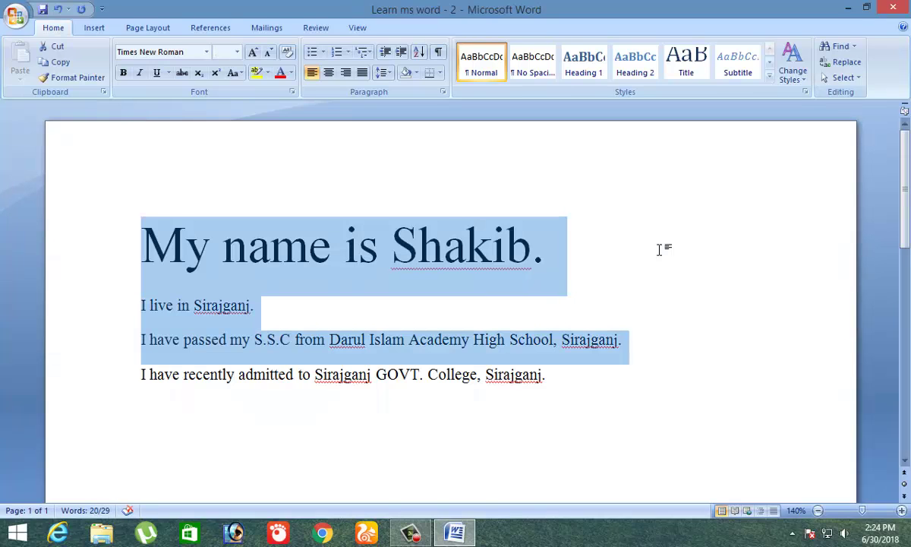
pyautogui.hotkey('shift', 'Down')
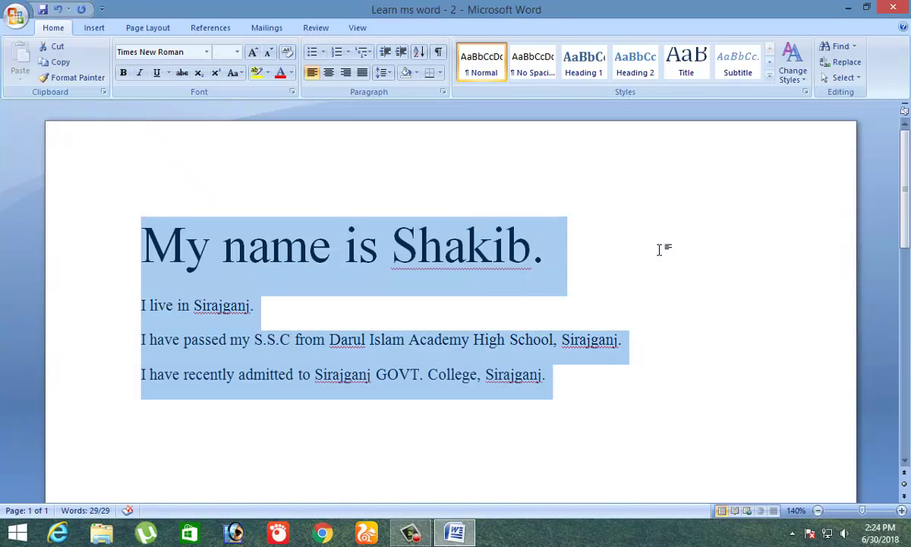
pyautogui.press('Left')
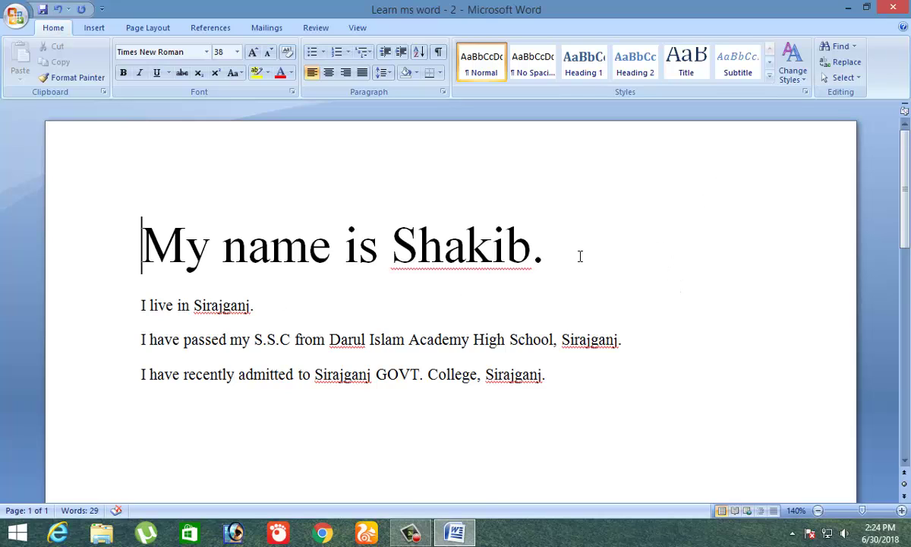
# - Select 'I live in Sirajganj.' and grow its font three steps from 12 to 20 pt
pyautogui.moveTo(579, 256); pyautogui.dragTo(536, 251)
pyautogui.click(126, 312)
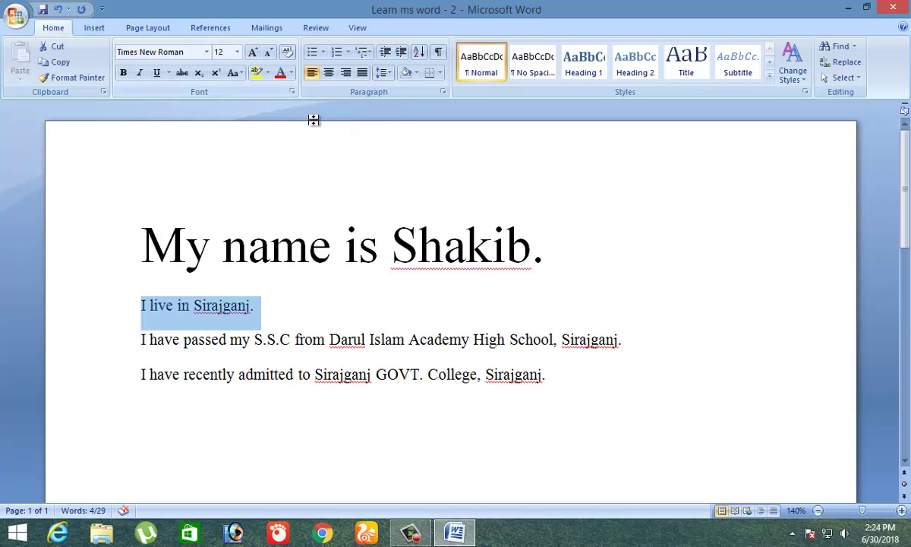
pyautogui.click(253, 52)
pyautogui.click(253, 52)
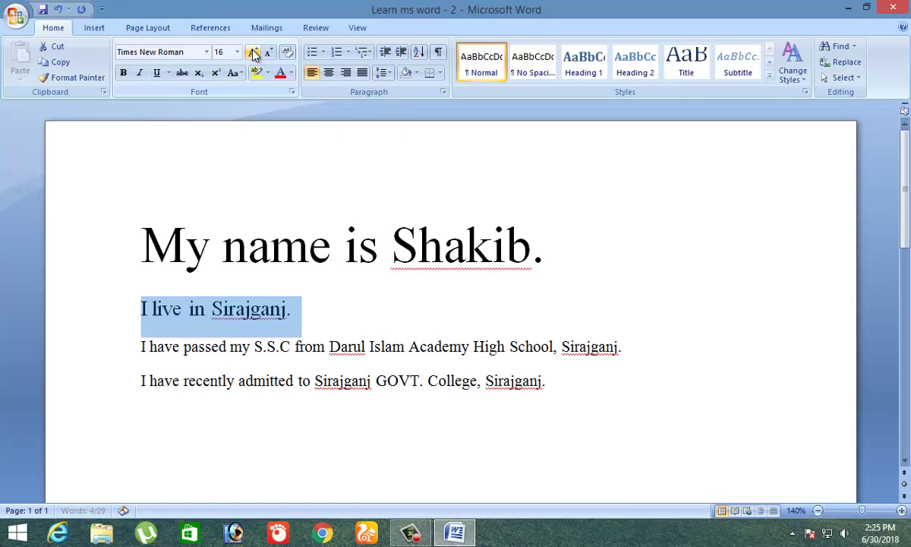
pyautogui.click(253, 52)
pyautogui.click(253, 52)
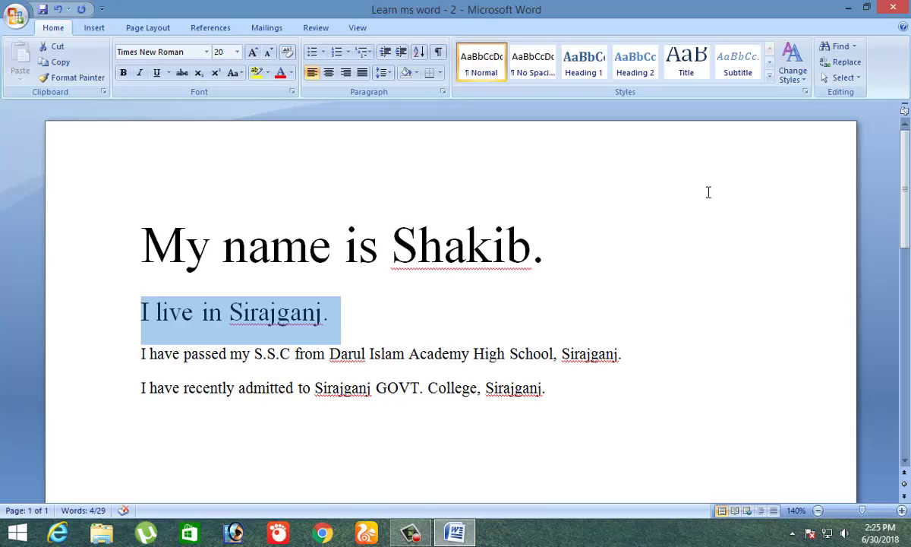
pyautogui.write('0')
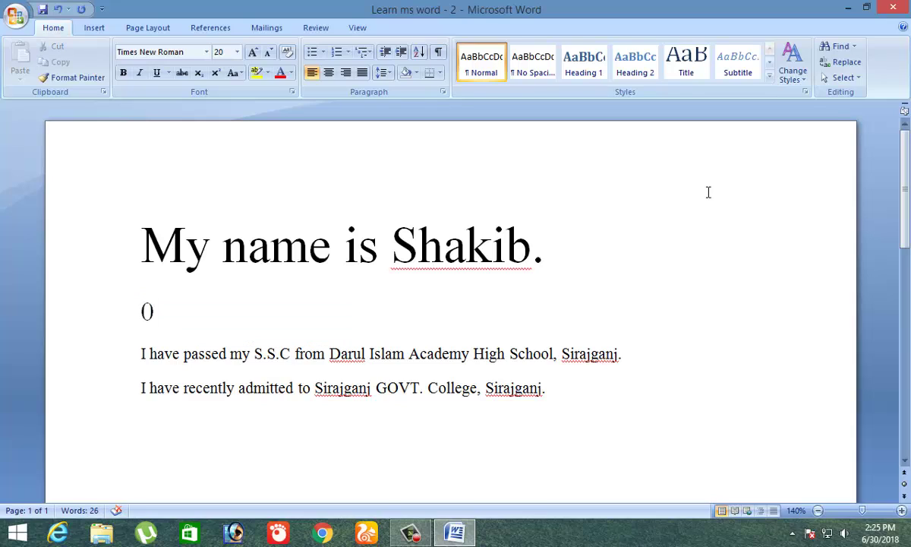
pyautogui.press('BackSpace')
pyautogui.click(58, 10)
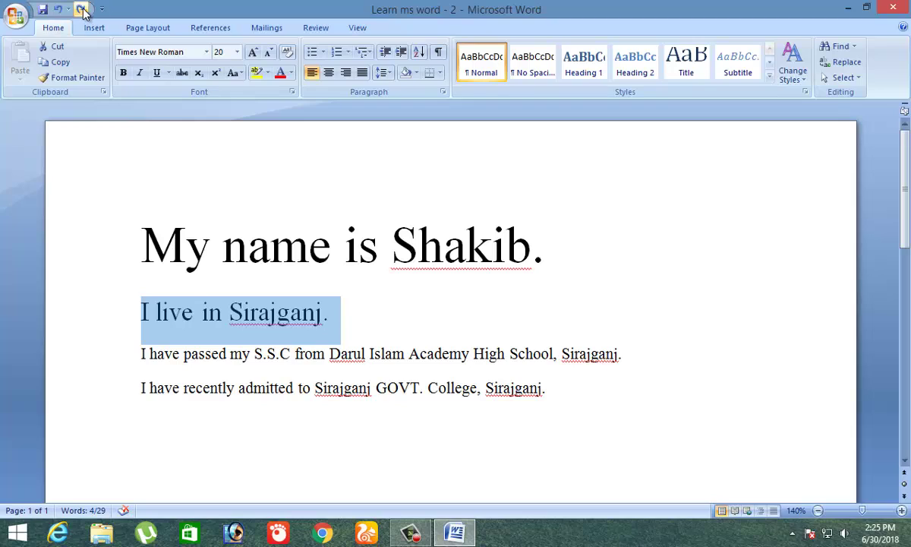
pyautogui.click(82, 11)
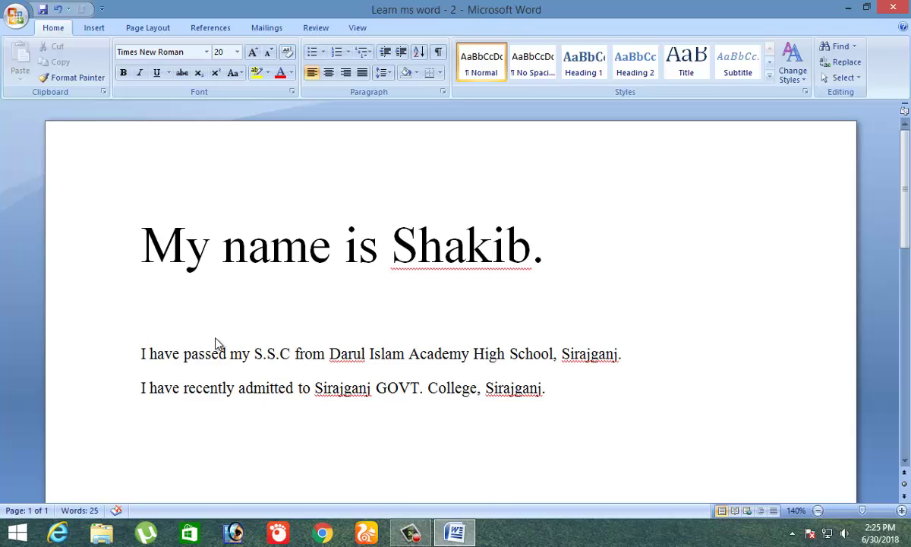
pyautogui.hotkey('ctrl', 'z')
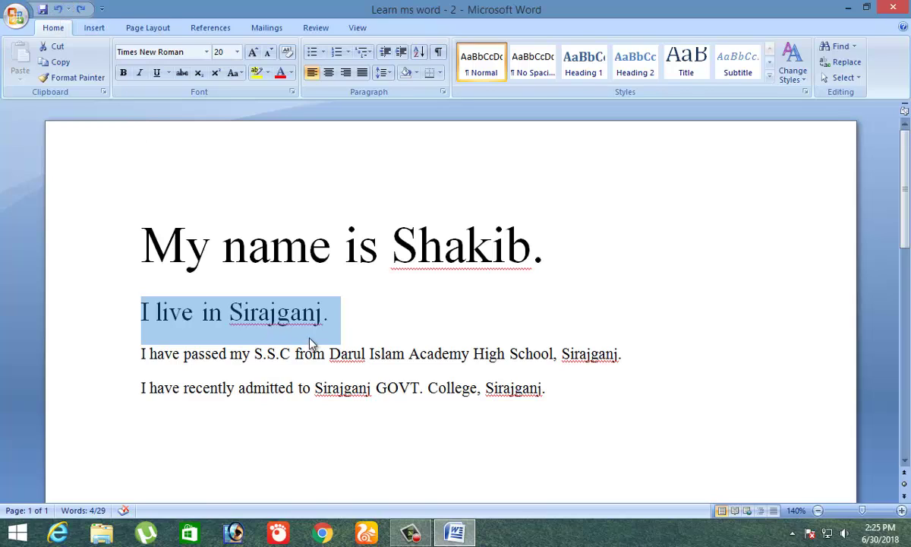
# - Select 'Sirajganj.' and cycle its size up and down between 28 and 72 pt
pyautogui.moveTo(352, 319); pyautogui.dragTo(228, 311)
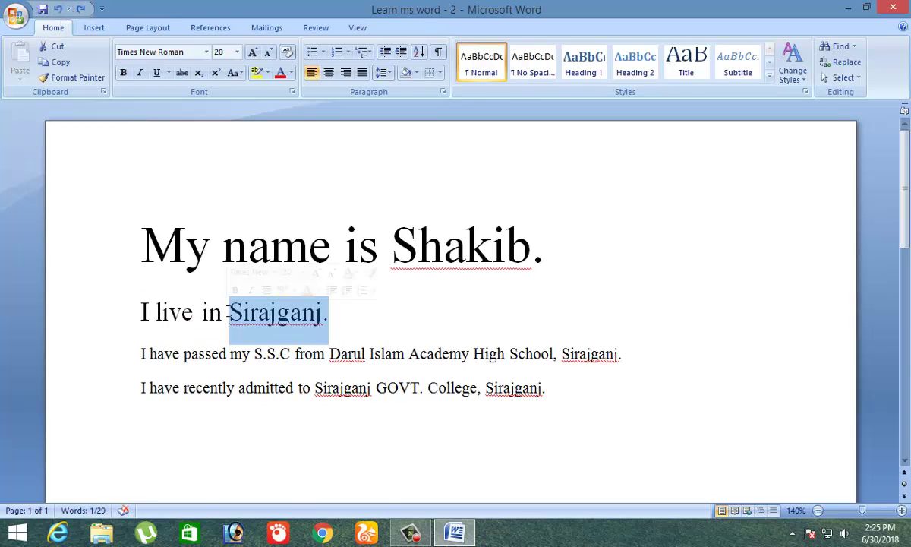
pyautogui.hotkey('ctrl', 'shift', '.')
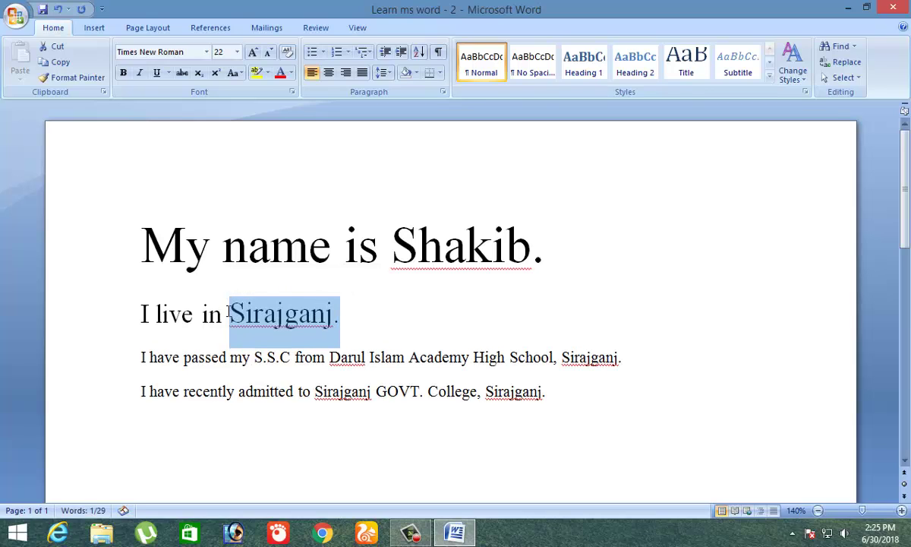
pyautogui.hotkey('ctrl', 'shift', '.')
pyautogui.hotkey('ctrl', 'shift', '.')
pyautogui.hotkey('ctrl', 'shift', '.')
pyautogui.hotkey('ctrl', 'shift', '.')
pyautogui.hotkey('ctrl', 'shift', '.')
pyautogui.hotkey('ctrl', 'shift', '.')
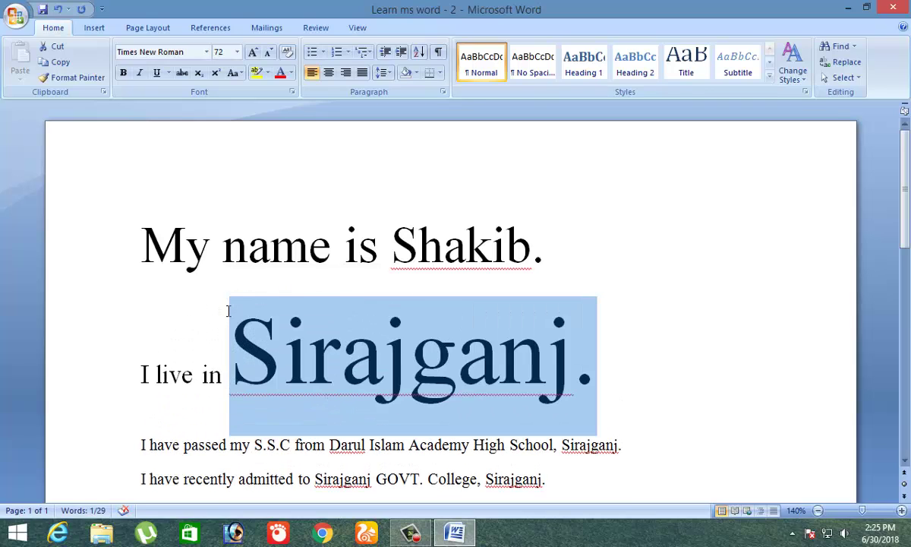
pyautogui.hotkey('ctrl', 'shift', ',')
pyautogui.hotkey('ctrl', 'shift', ',')
pyautogui.hotkey('ctrl', 'shift', ',')
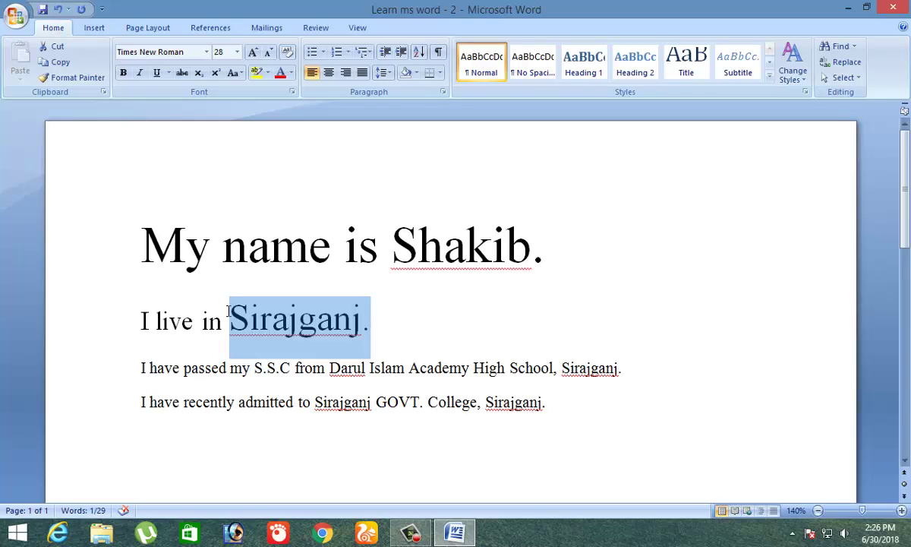
pyautogui.hotkey('ctrl', 'shift', '.')
pyautogui.hotkey('ctrl', 'shift', '.')
pyautogui.hotkey('ctrl', 'shift', '.')
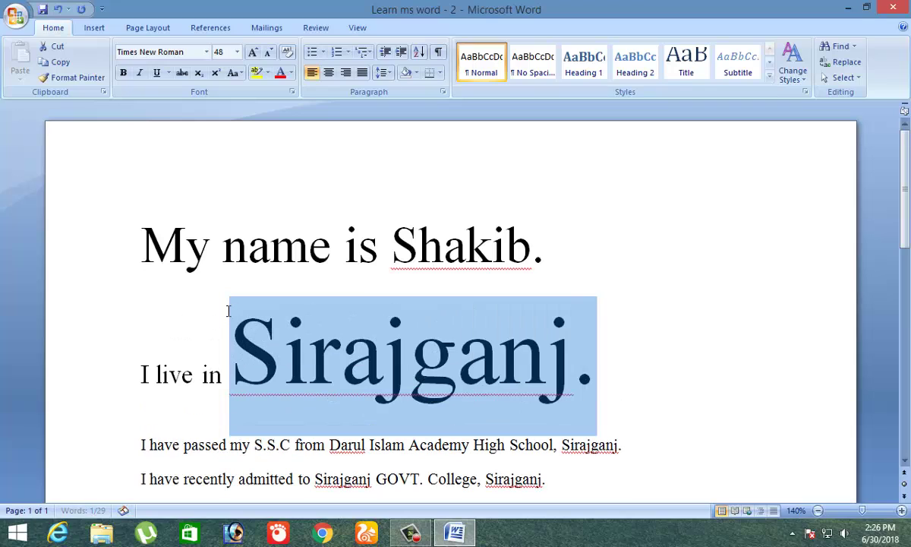
pyautogui.hotkey('ctrl', 'shift', ',')
pyautogui.hotkey('ctrl', 'shift', ',')
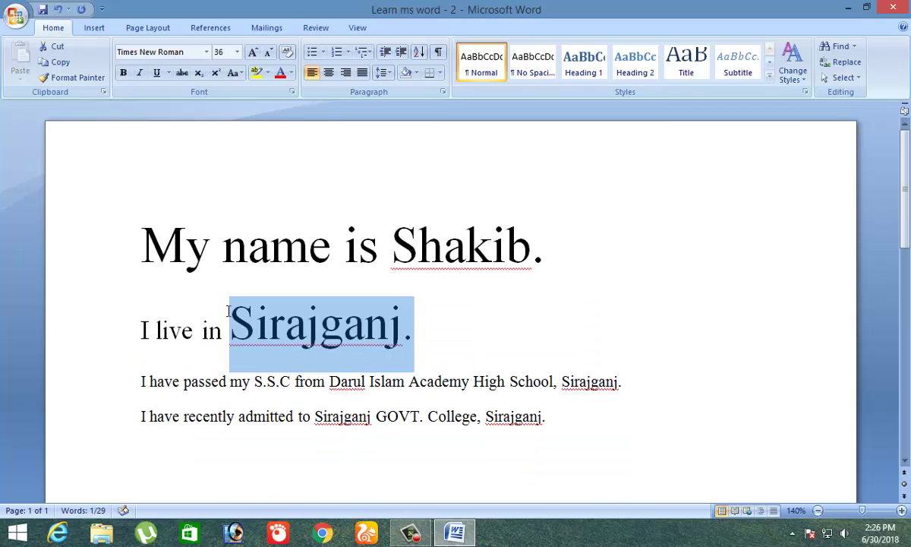
pyautogui.hotkey('ctrl', 'shift', '.')
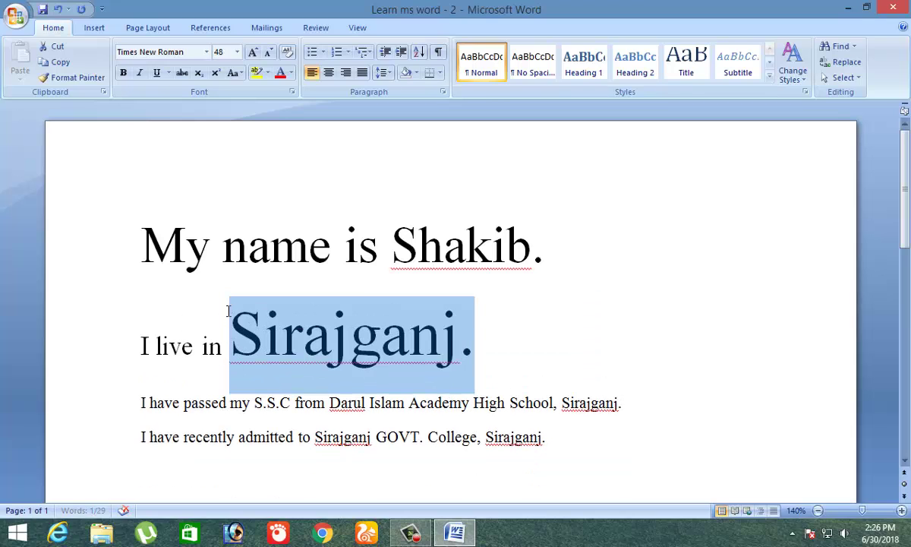
pyautogui.hotkey('ctrl', 'shift', ',')
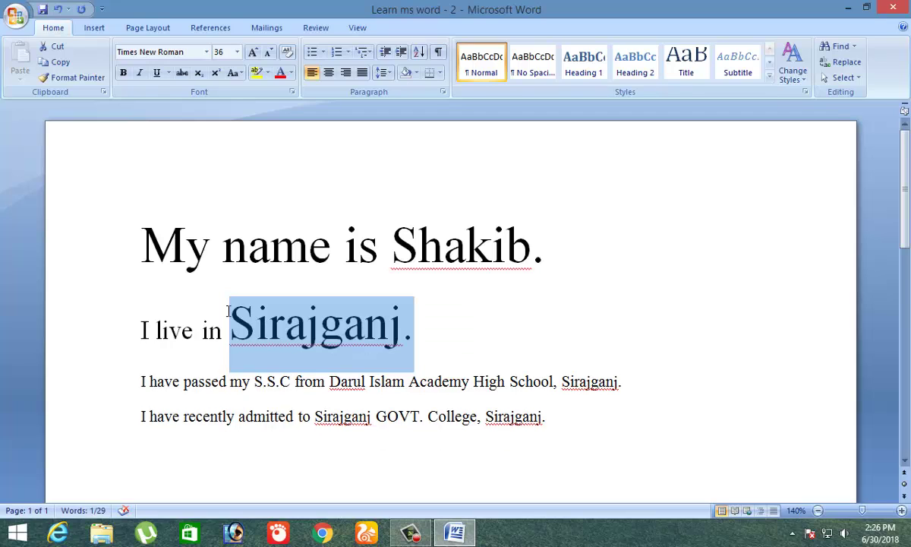
pyautogui.hotkey('ctrl', 'shift', '.')
pyautogui.hotkey('ctrl', 'shift', '.')
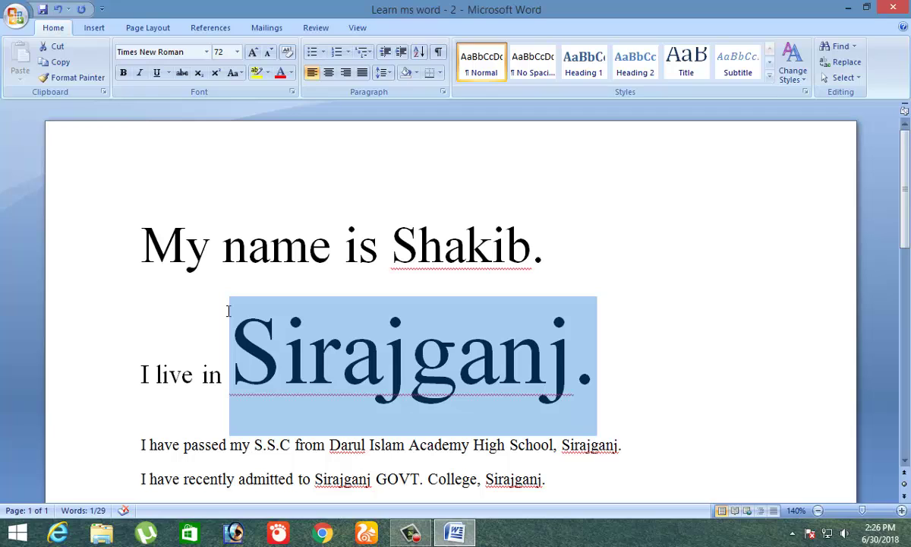
# - Step 'Sirajganj.' down toward 11 pt and back up, settling at 22 pt
pyautogui.hotkey('ctrl', 'shift', ',')
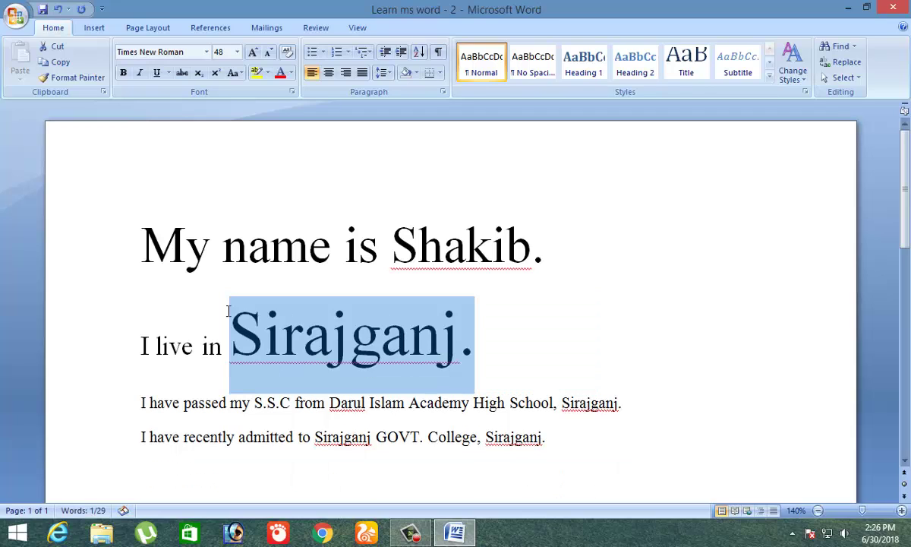
pyautogui.hotkey('ctrl', 'shift', ',')
pyautogui.hotkey('ctrl', 'shift', ',')
pyautogui.hotkey('ctrl', 'shift', ',')
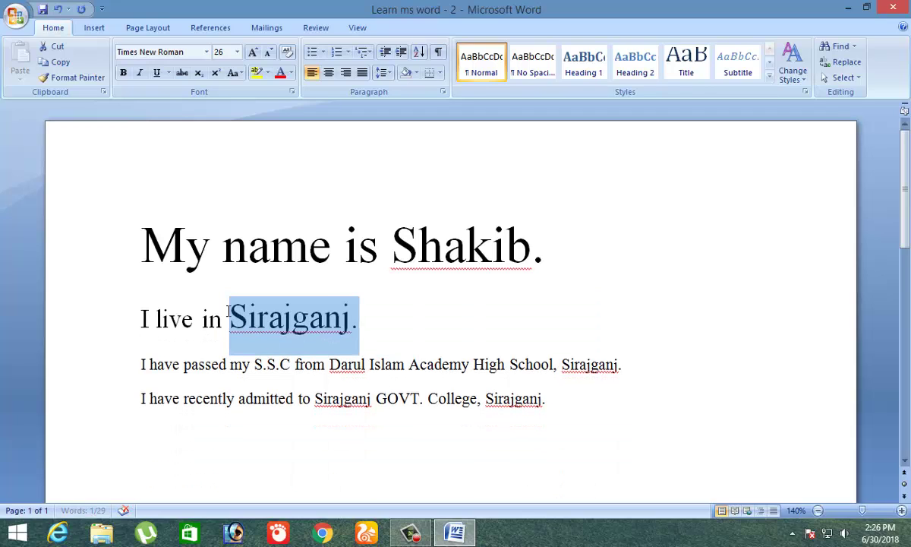
pyautogui.hotkey('ctrl', 'shift', ',')
pyautogui.hotkey('ctrl', 'shift', ',')
pyautogui.hotkey('ctrl', 'shift', ',')
pyautogui.hotkey('ctrl', 'shift', ',')
pyautogui.hotkey('ctrl', 'shift', ',')
pyautogui.hotkey('ctrl', 'shift', ',')
pyautogui.hotkey('ctrl', 'shift', ',')
pyautogui.hotkey('ctrl', 'shift', ',')
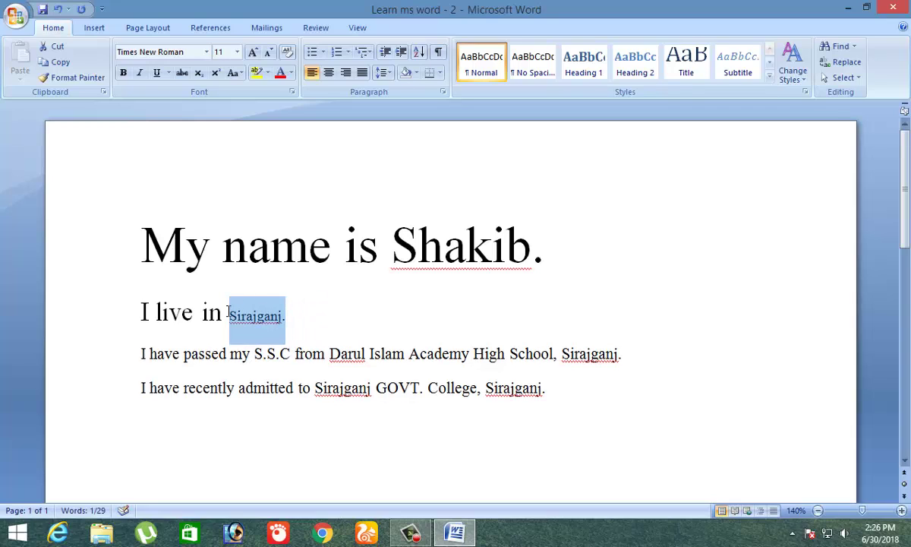
pyautogui.hotkey('ctrl', 'shift', '.')
pyautogui.hotkey('ctrl', 'shift', '.')
pyautogui.hotkey('ctrl', 'shift', '.')
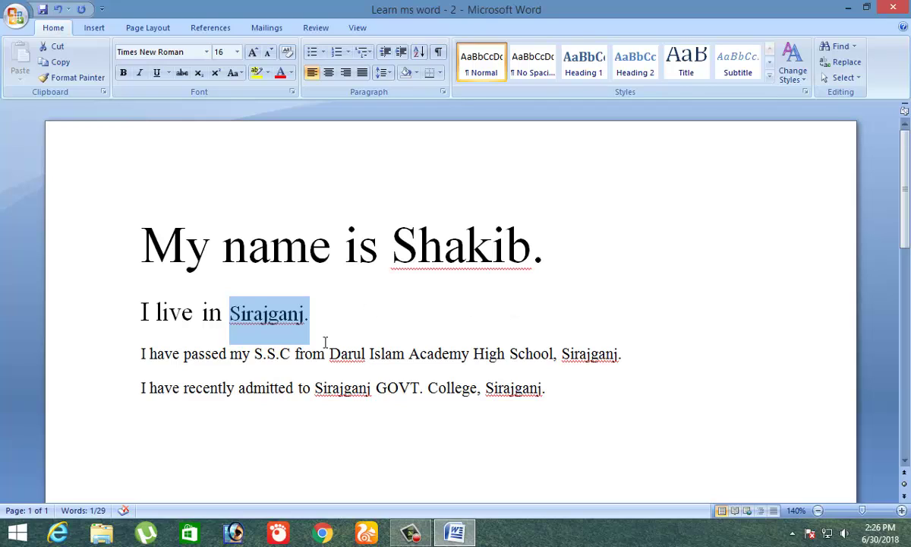
pyautogui.hotkey('ctrl', 'shift', '.')
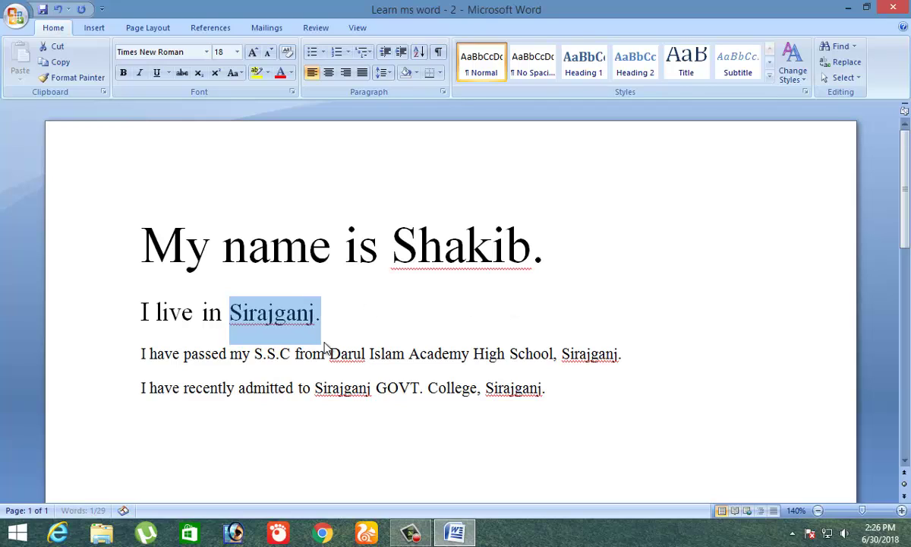
pyautogui.hotkey('ctrl', 'shift', '.')
pyautogui.hotkey('ctrl', 'shift', '.')
pyautogui.hotkey('ctrl', 'shift', '.')
pyautogui.hotkey('ctrl', 'shift', '.')
pyautogui.hotkey('ctrl', 'shift', '.')
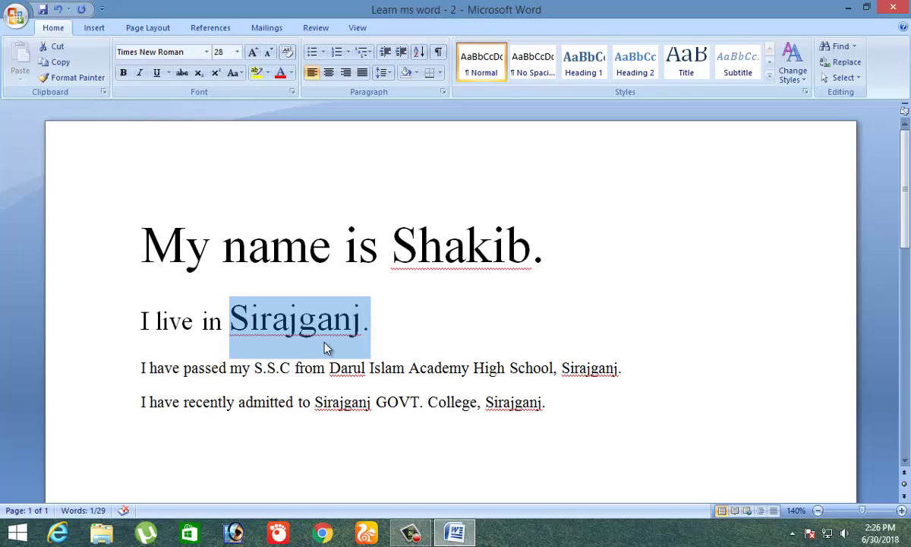
pyautogui.hotkey('ctrl', 'shift', ',')
pyautogui.hotkey('ctrl', 'shift', ',')
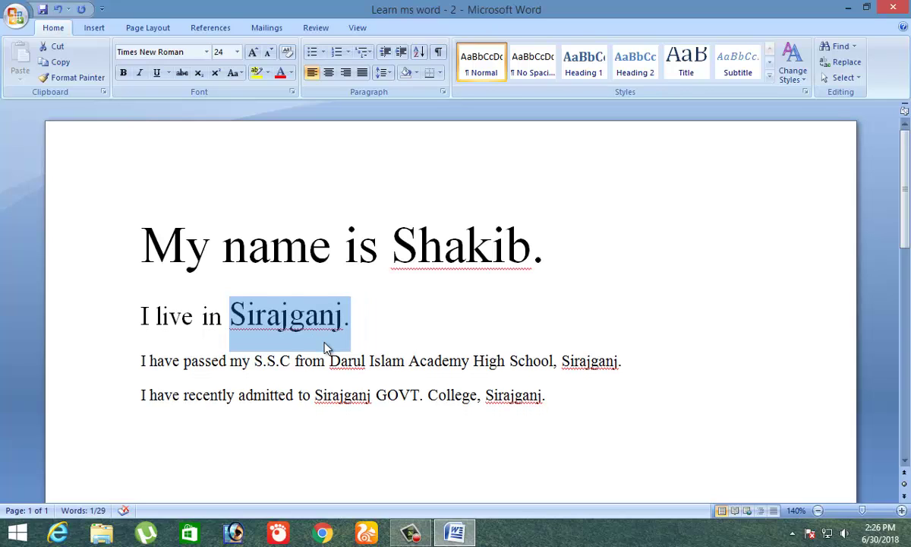
pyautogui.hotkey('ctrl', 'shift', ',')
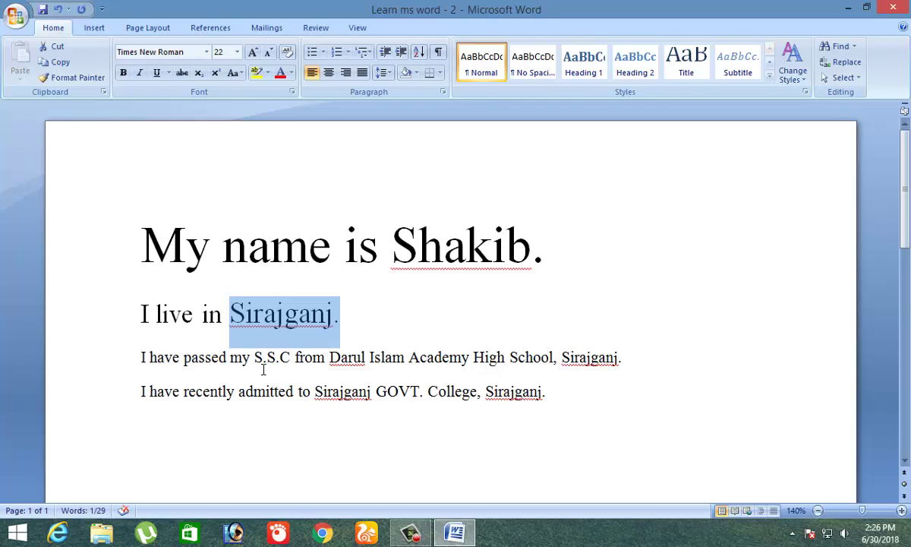
# - Select S.S.C on the third line and make it bold
pyautogui.click(350, 315)
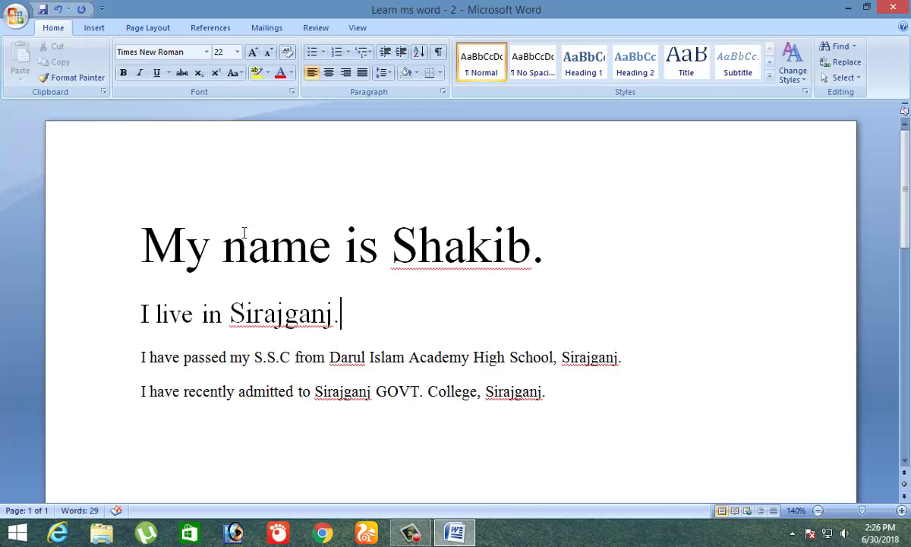
pyautogui.click(392, 247)
pyautogui.click(292, 358)
pyautogui.moveTo(290, 357); pyautogui.dragTo(253, 357)
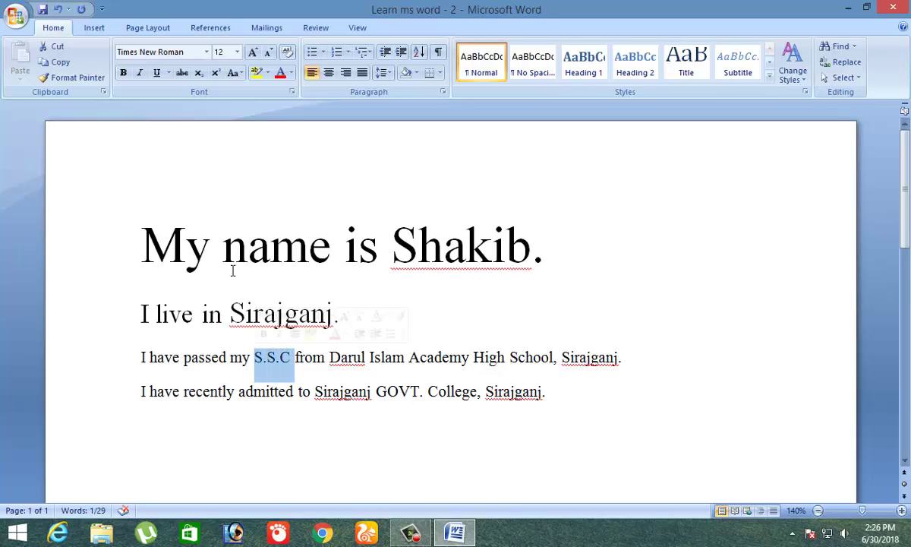
pyautogui.click(123, 72)
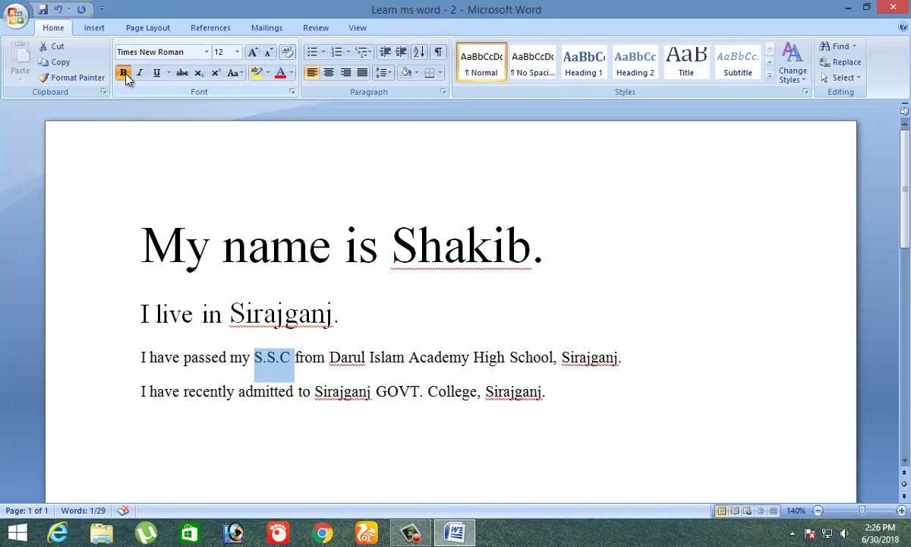
# - Reselect S.S.C and toggle its bold formatting back off
pyautogui.click(386, 332)
pyautogui.click(280, 366)
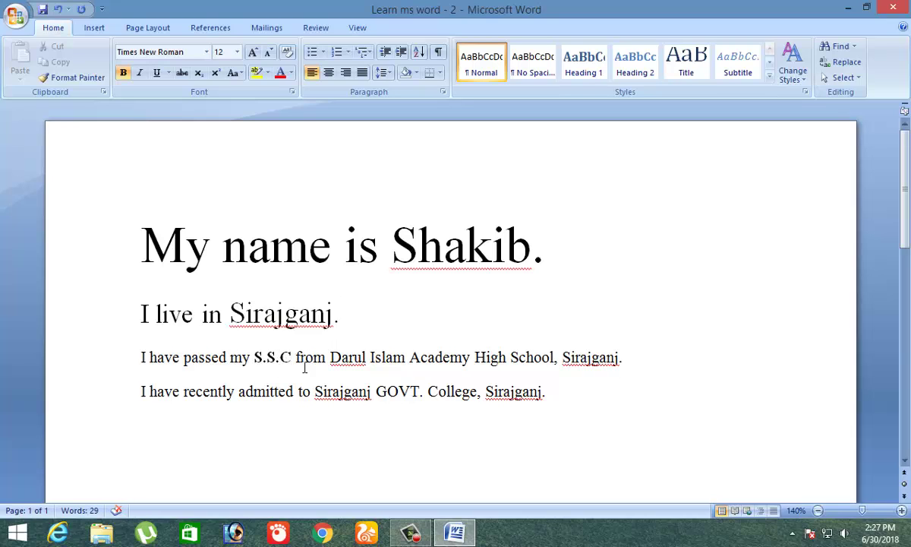
pyautogui.moveTo(409, 357); pyautogui.dragTo(214, 363)
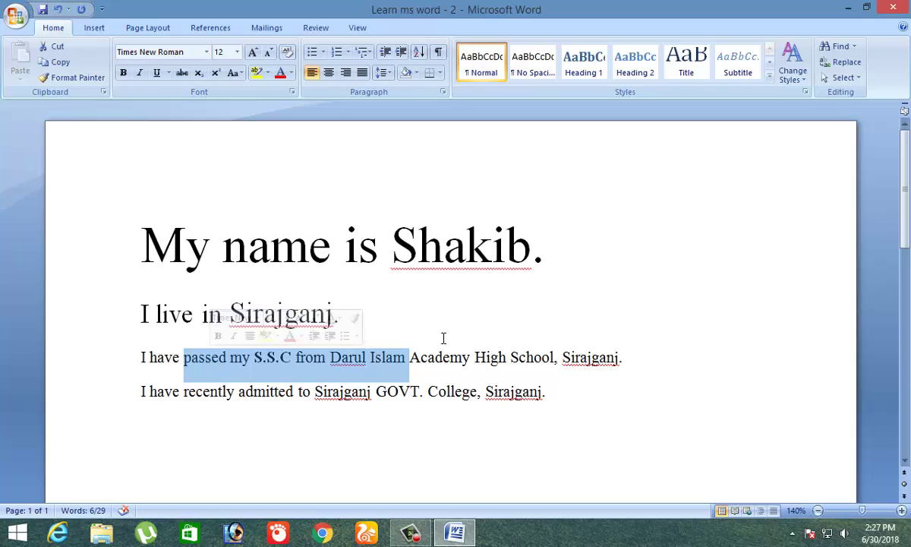
pyautogui.click(408, 338)
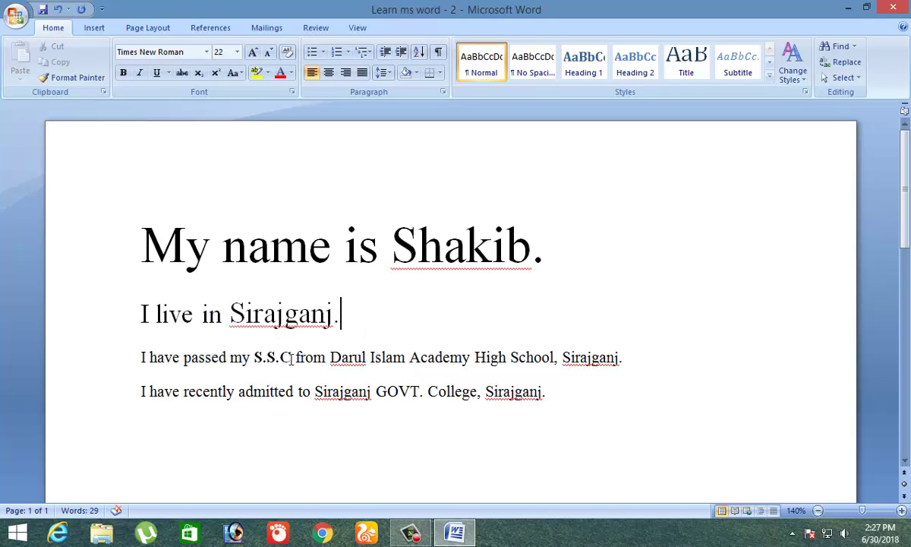
pyautogui.moveTo(293, 357); pyautogui.dragTo(253, 359)
pyautogui.click(123, 72)
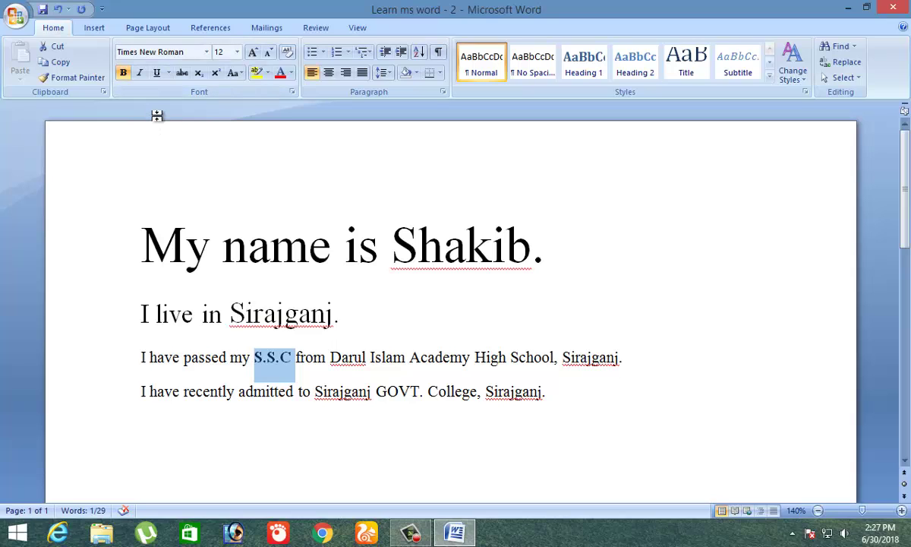
pyautogui.click(123, 72)
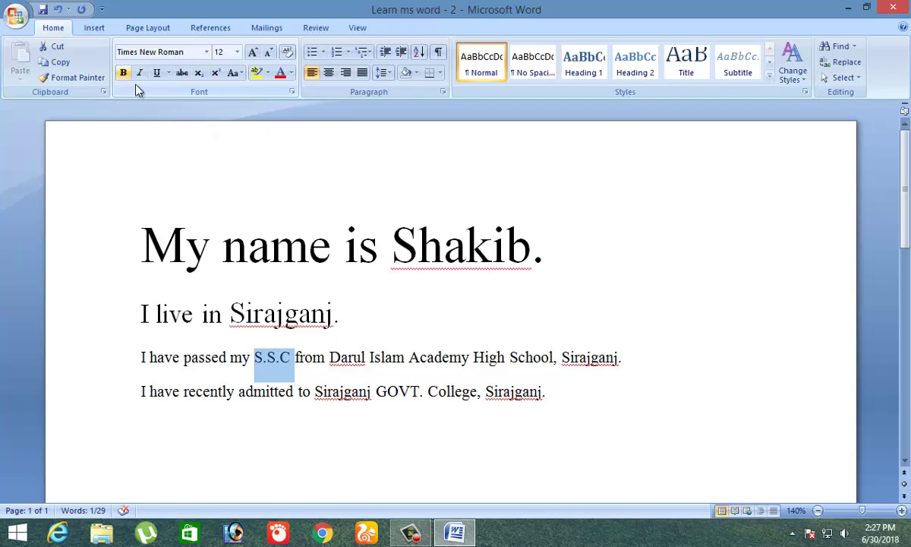
# - Italicise S.S.C, check the result, then remove the italic
pyautogui.click(481, 328)
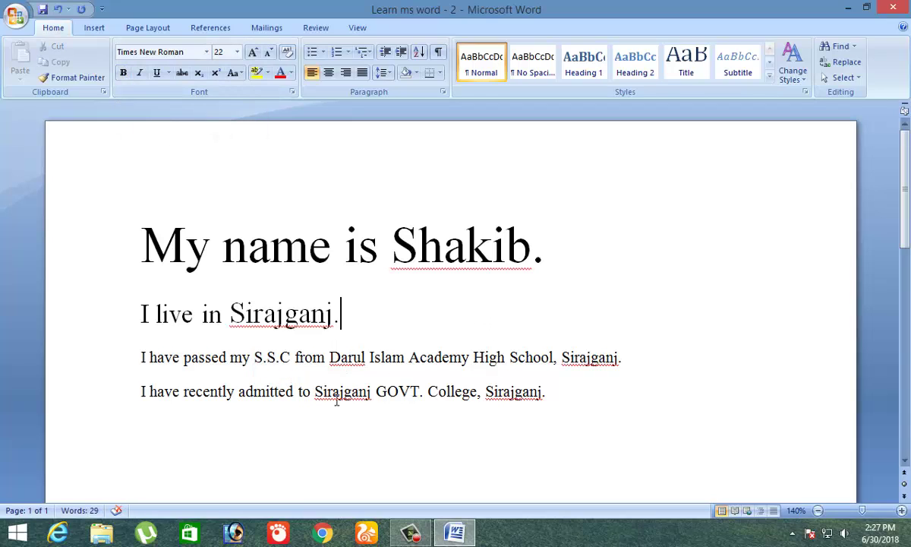
pyautogui.moveTo(295, 357); pyautogui.dragTo(256, 359)
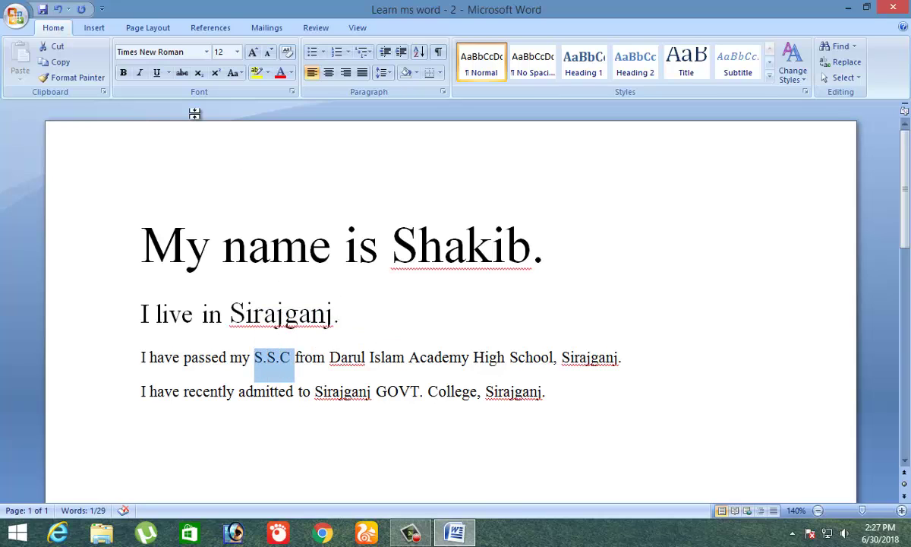
pyautogui.click(140, 74)
pyautogui.click(437, 322)
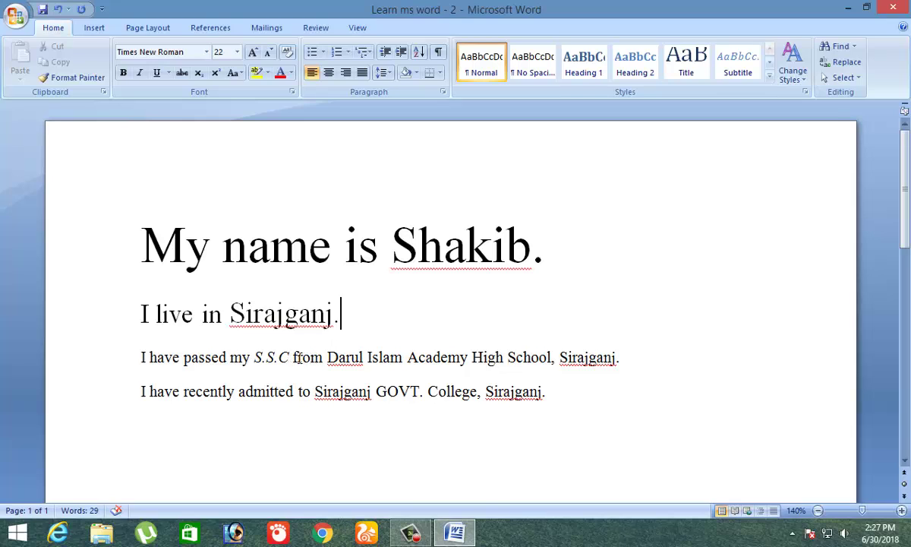
pyautogui.moveTo(291, 357); pyautogui.dragTo(256, 356)
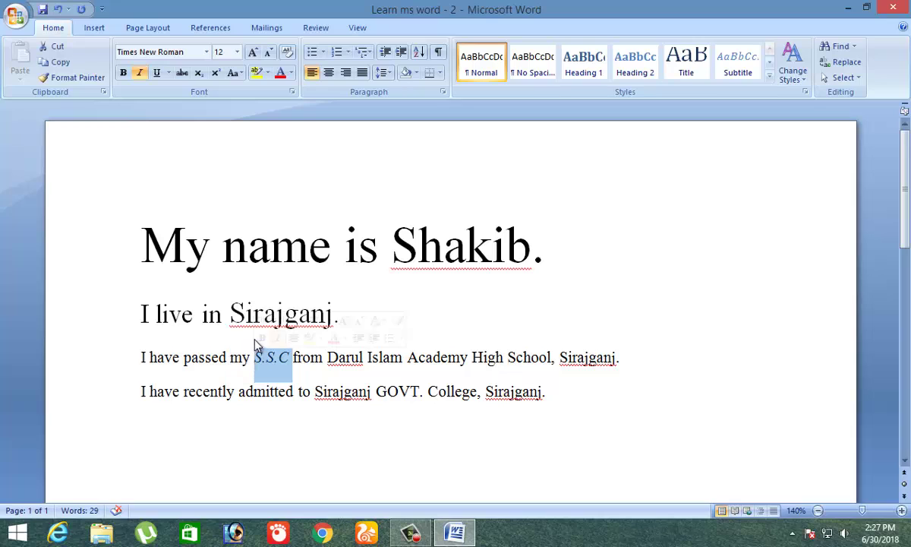
pyautogui.click(141, 73)
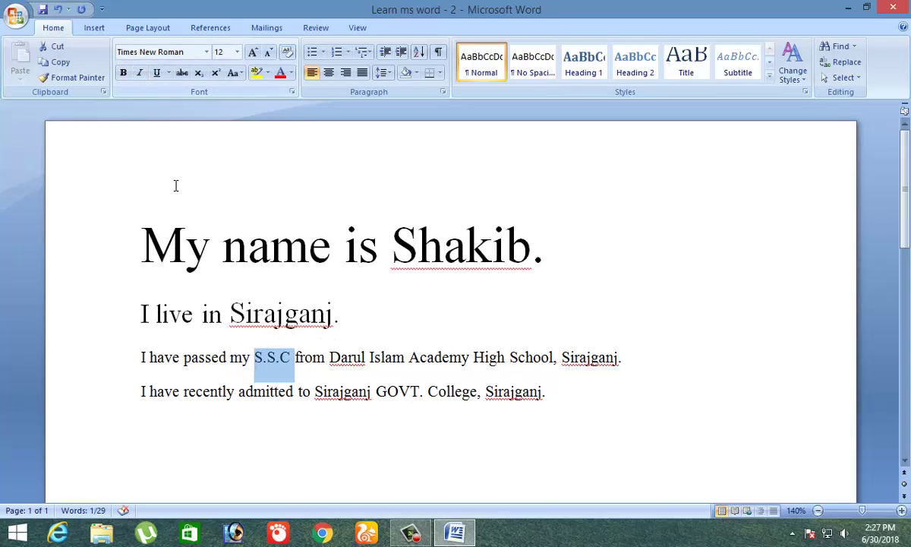
# - Underline S.S.C, check the result, then remove the underline
pyautogui.click(157, 73)
pyautogui.click(358, 354)
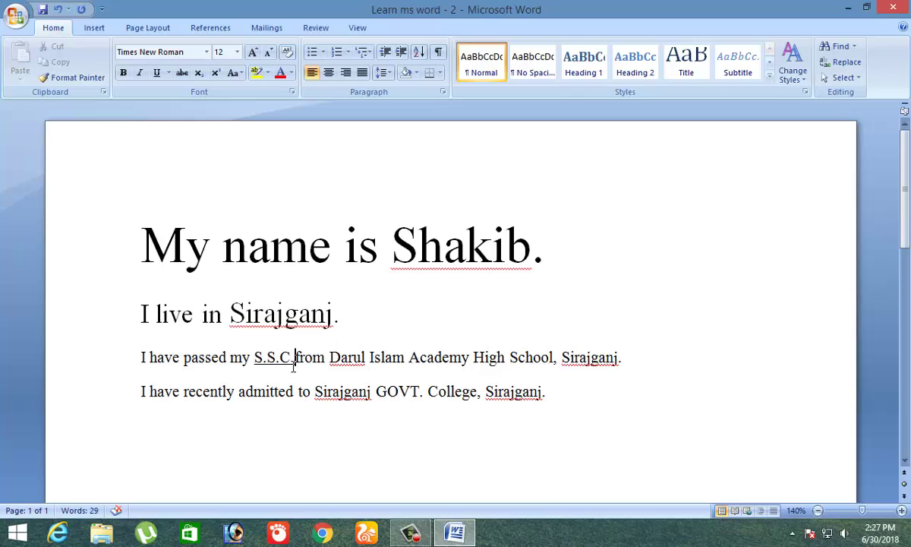
pyautogui.moveTo(293, 367); pyautogui.dragTo(254, 358)
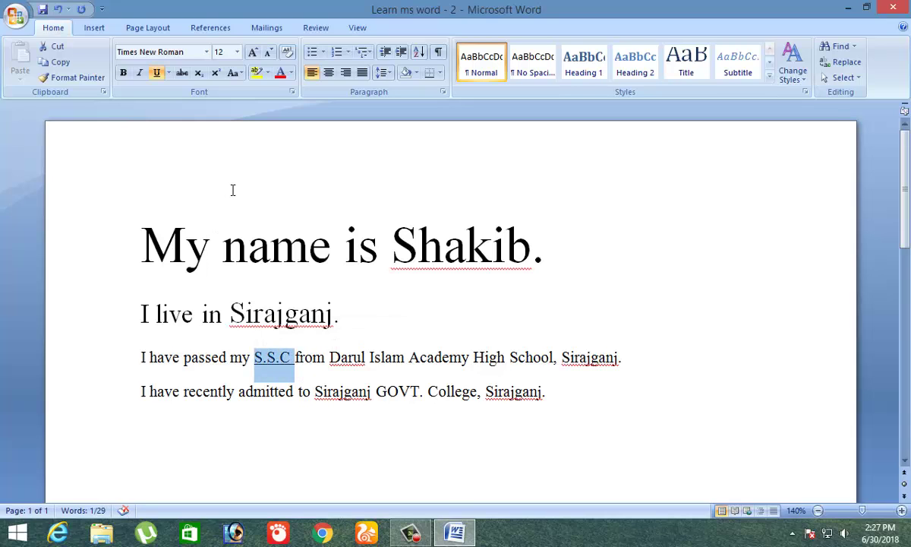
pyautogui.click(156, 73)
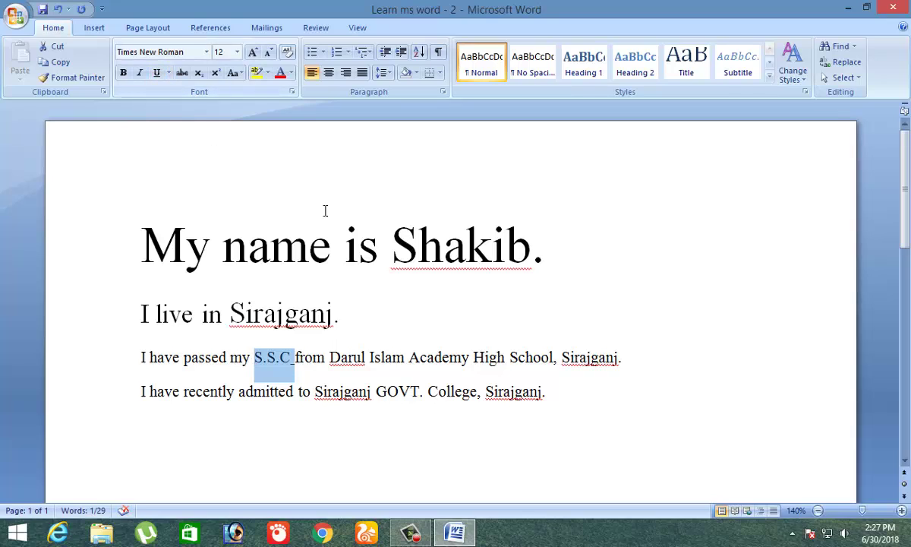
# - Select the word Sirajganj on the second line, then deselect it
pyautogui.click(271, 250)
pyautogui.click(277, 319)
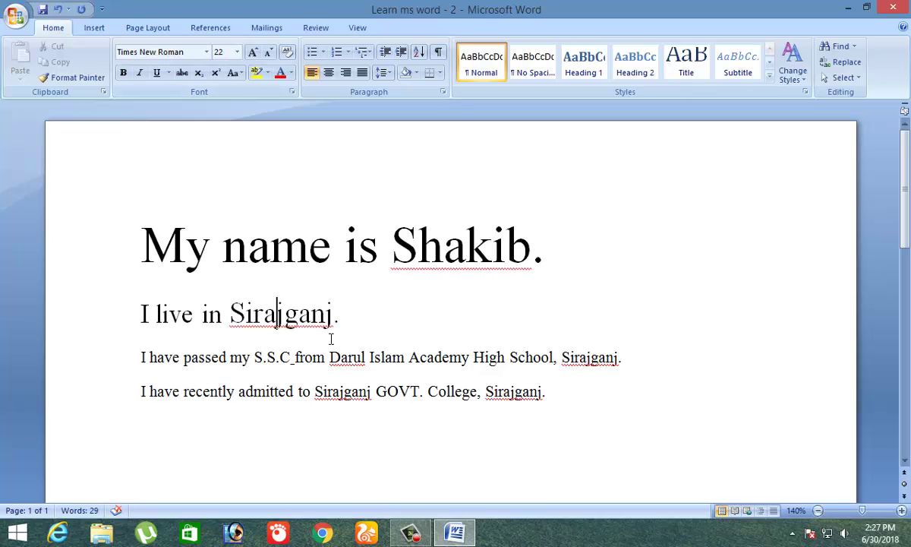
pyautogui.moveTo(334, 319); pyautogui.dragTo(228, 316)
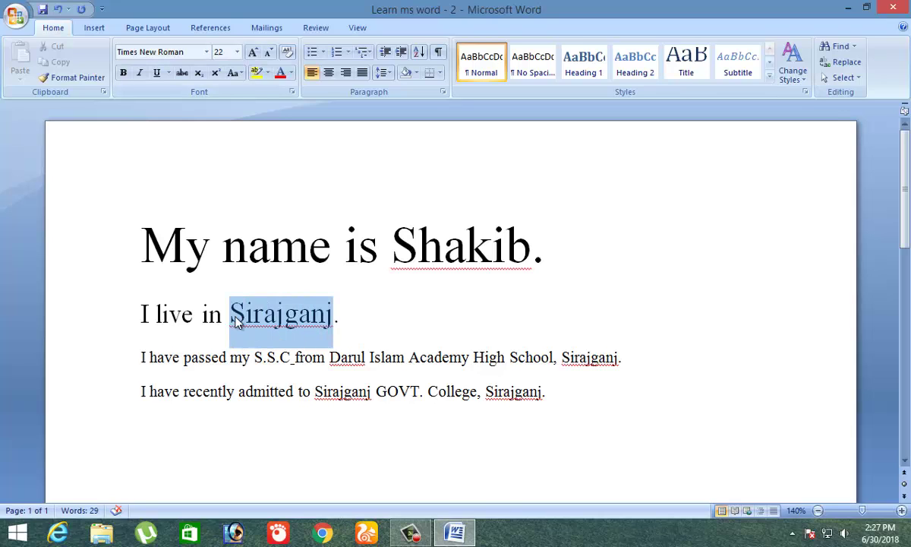
pyautogui.click(298, 373)
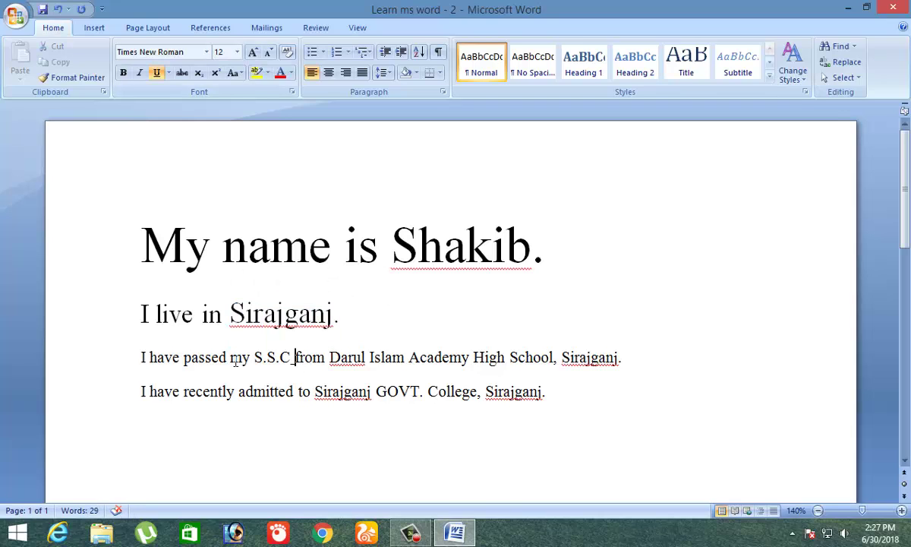
# - Give the word 'passed' a double underline, then colour the underline red
pyautogui.moveTo(227, 357); pyautogui.dragTo(183, 357)
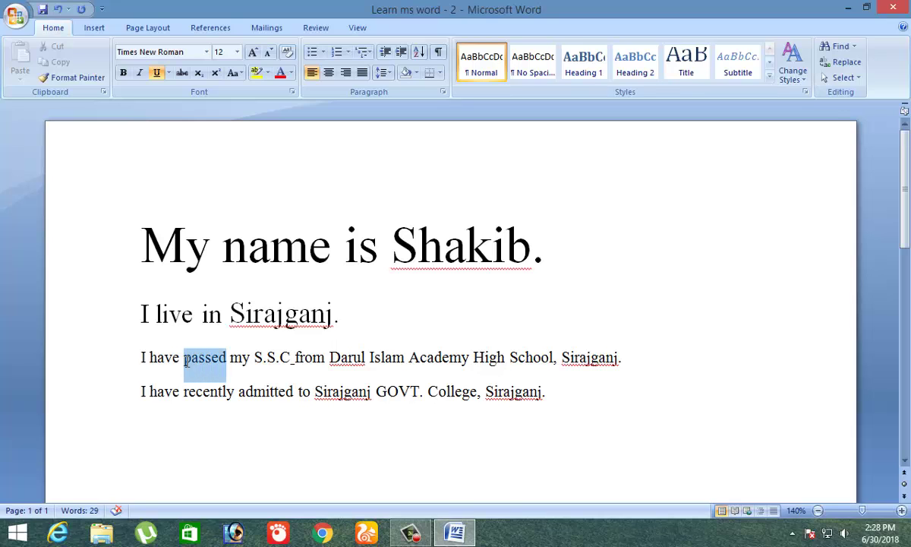
pyautogui.click(169, 72)
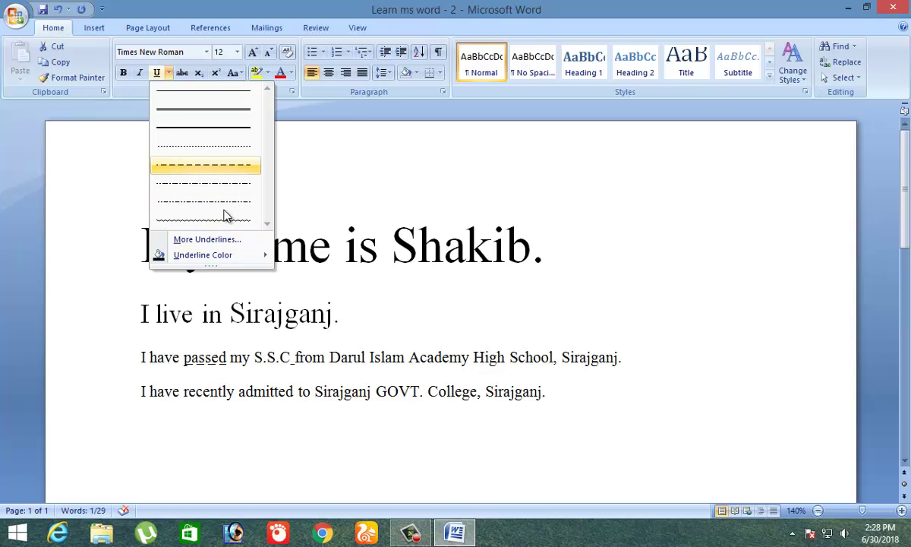
pyautogui.click(218, 111)
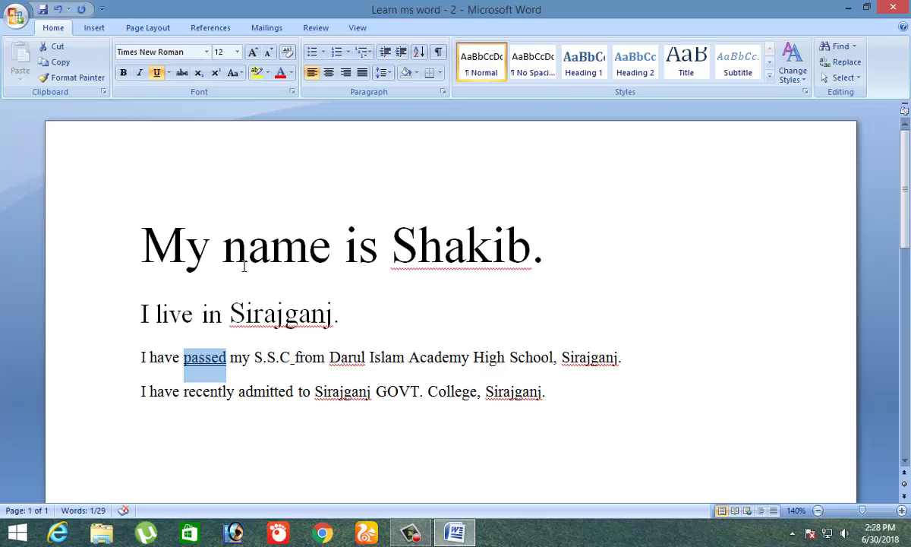
pyautogui.click(170, 73)
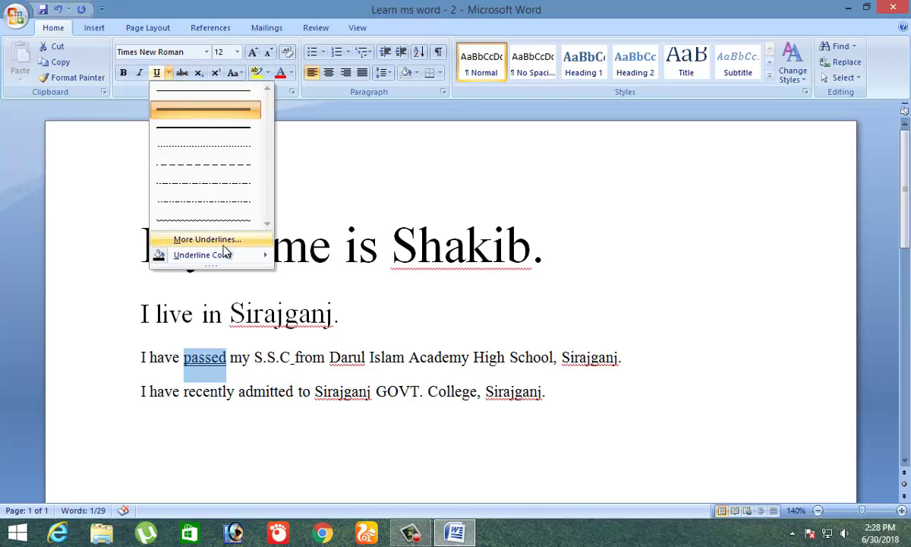
pyautogui.moveTo(231, 261)
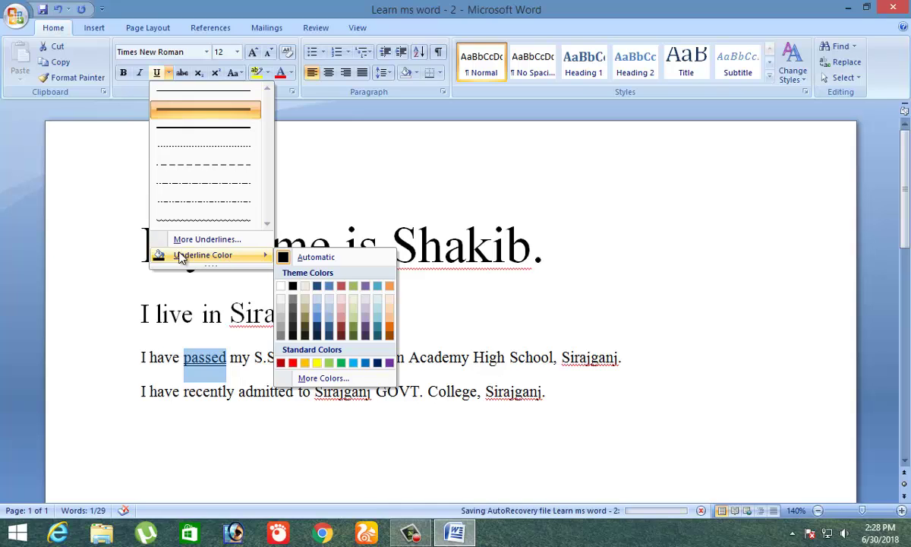
pyautogui.click(293, 362)
pyautogui.click(240, 357)
# - Reselect 'passed' and open the Font dialog through More Underlines
pyautogui.moveTo(230, 357); pyautogui.dragTo(181, 357)
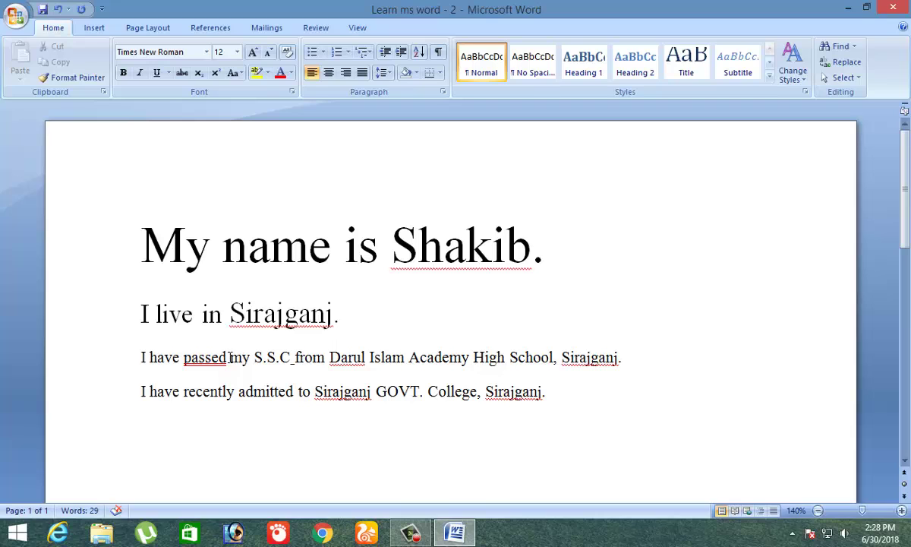
pyautogui.click(168, 73)
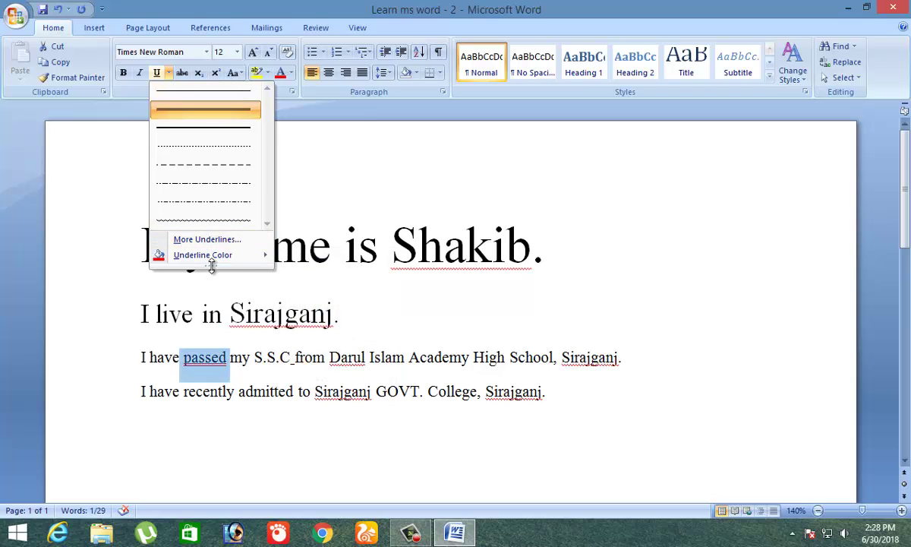
pyautogui.moveTo(210, 266)
pyautogui.mouseDown()
pyautogui.moveTo(219, 321)
pyautogui.moveTo(220, 279)
pyautogui.mouseUp()
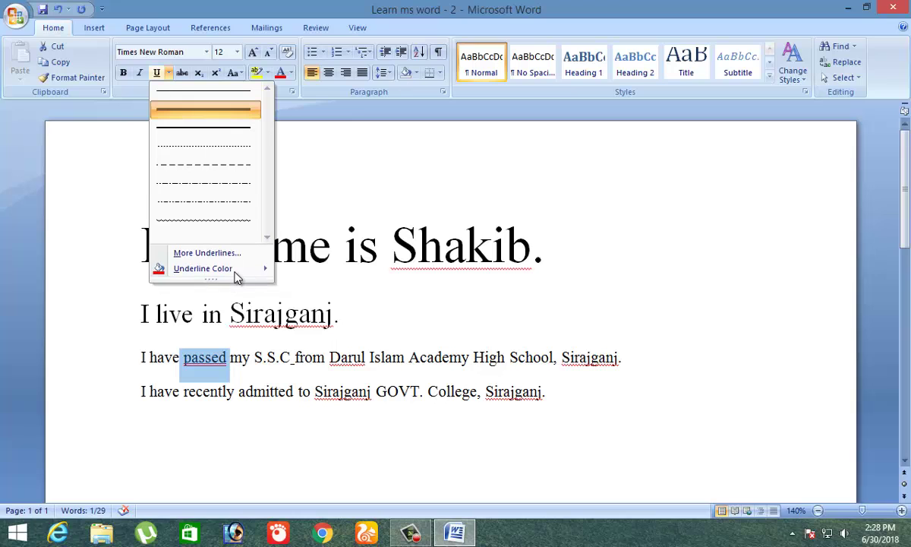
pyautogui.click(206, 253)
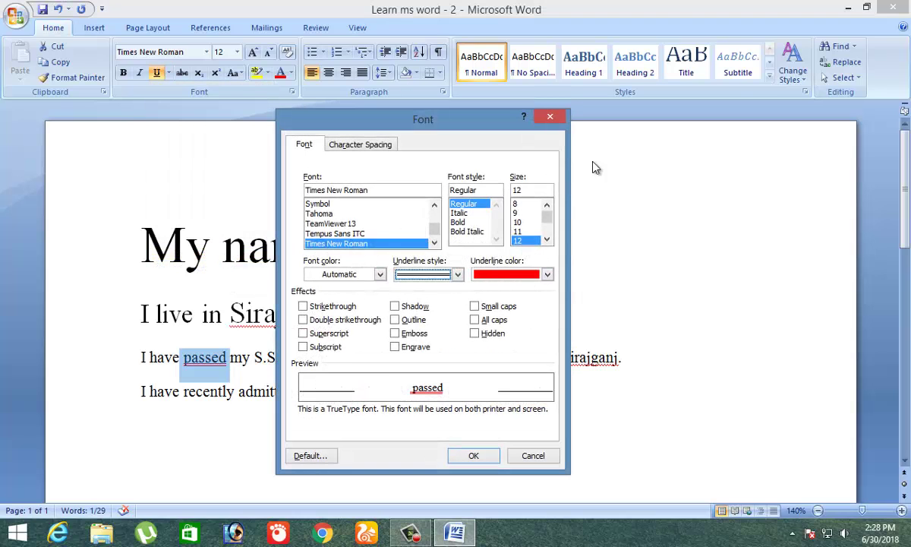
# - Change the underline colour of 'passed' from red to Automatic in the Font dialog
pyautogui.click(551, 117)
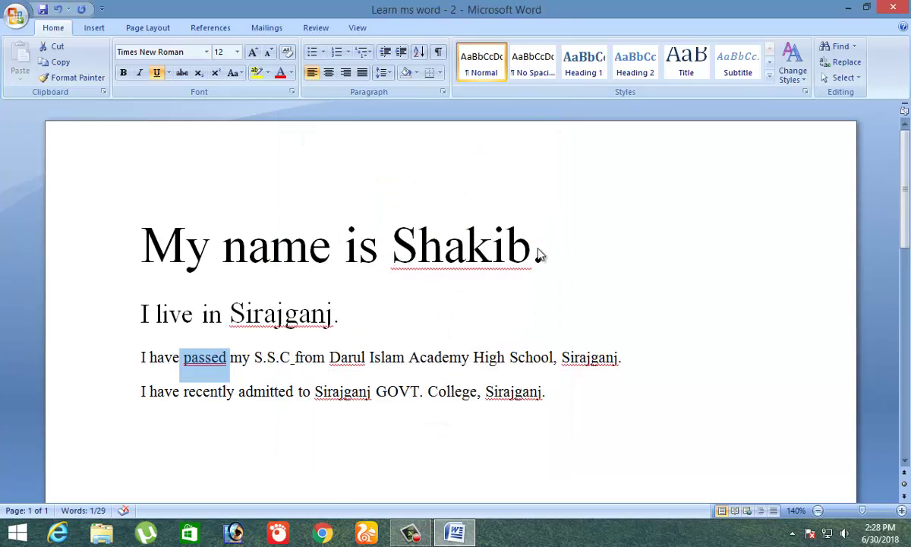
pyautogui.hotkey('ctrl', 'd')
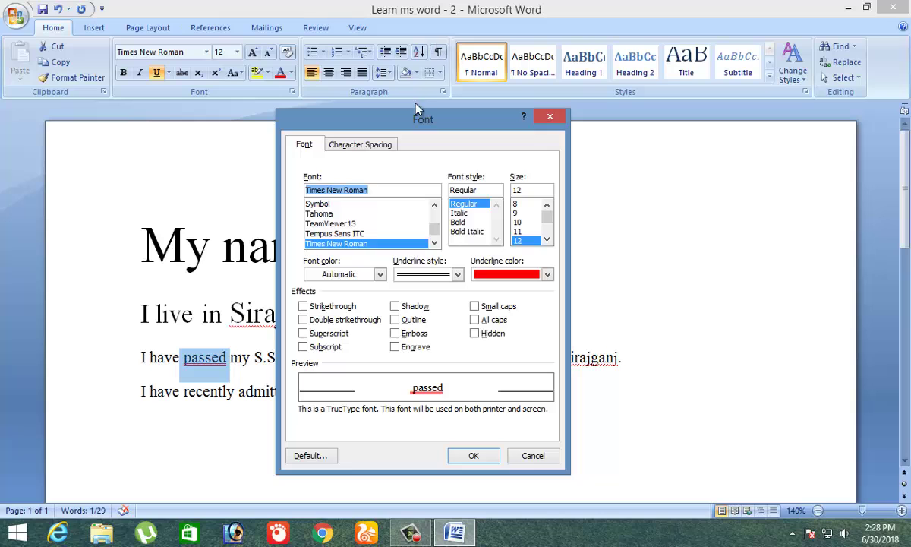
pyautogui.moveTo(433, 129); pyautogui.dragTo(327, 104)
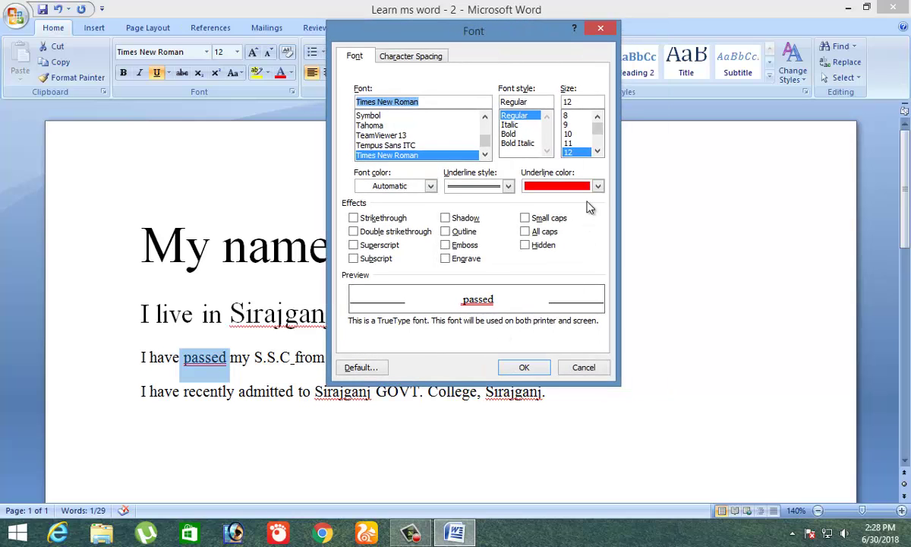
pyautogui.click(599, 186)
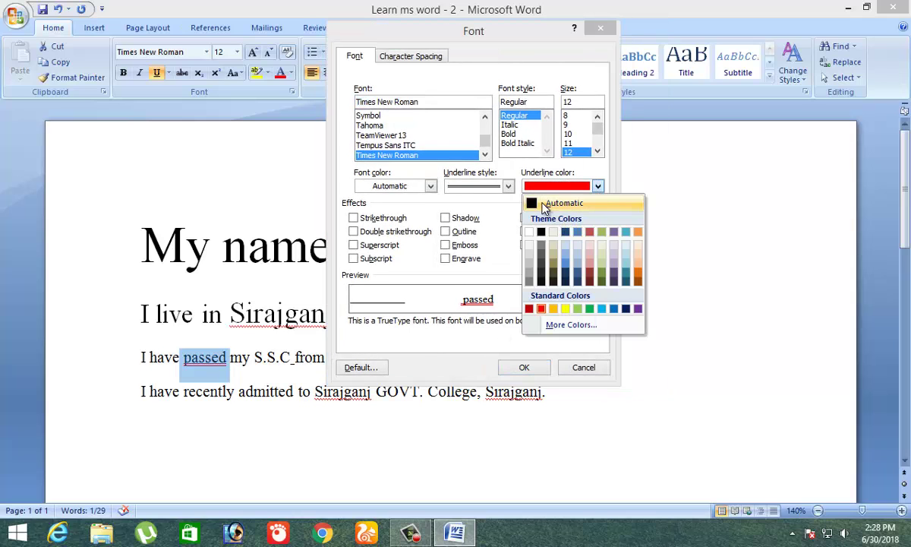
pyautogui.click(547, 203)
pyautogui.click(596, 186)
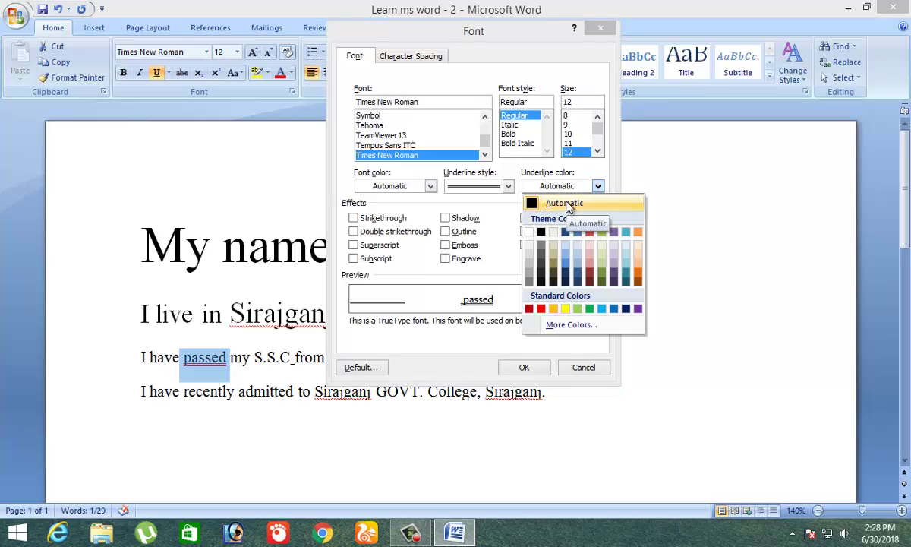
pyautogui.click(567, 203)
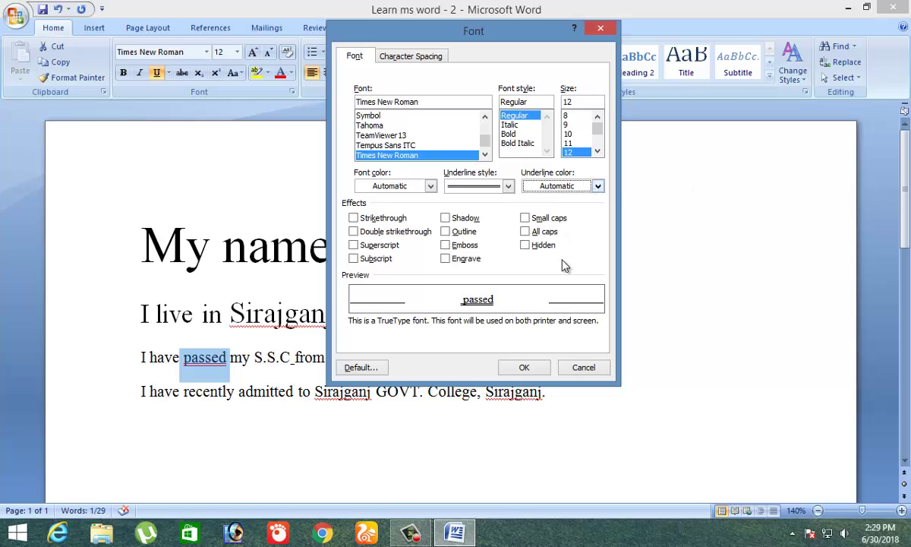
pyautogui.click(523, 366)
pyautogui.click(253, 357)
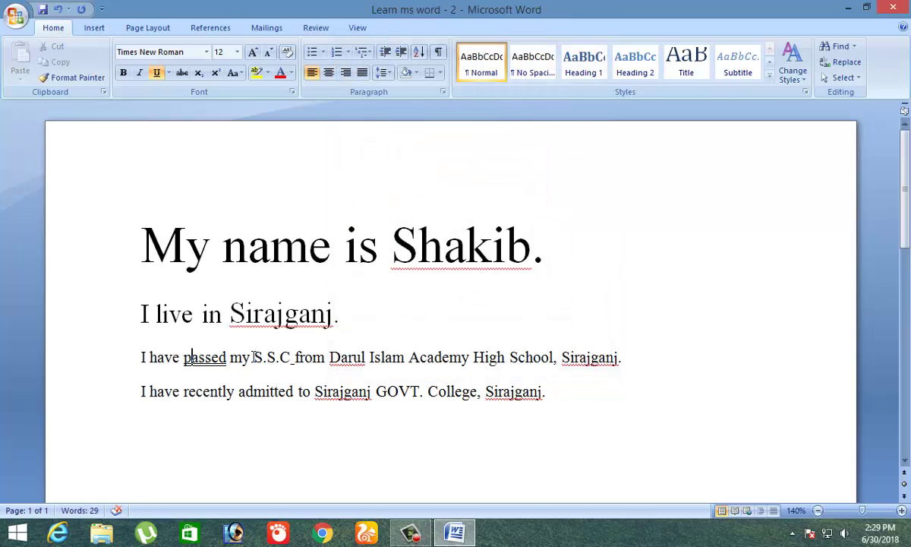
# - Set 'passed' to underline style (none) and font style Bold Italic via More Underlines
pyautogui.moveTo(228, 357); pyautogui.dragTo(180, 357)
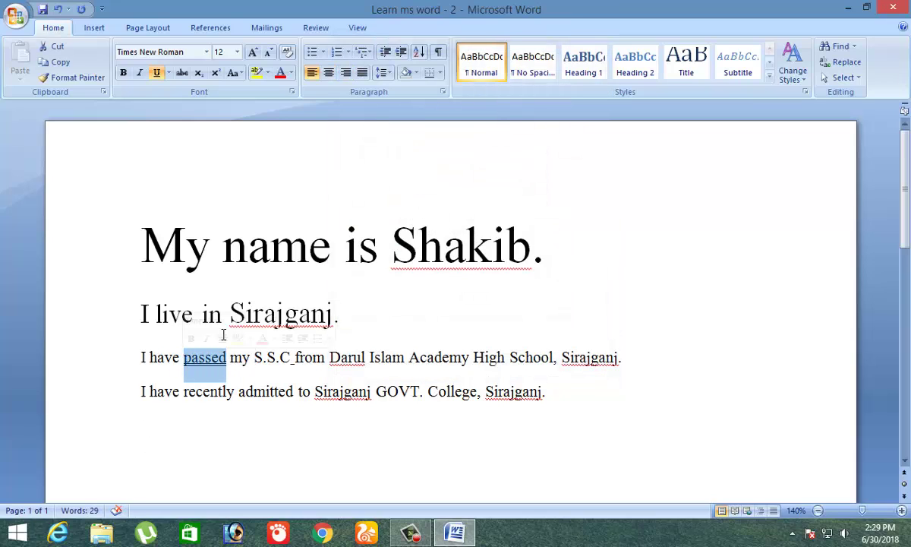
pyautogui.click(168, 73)
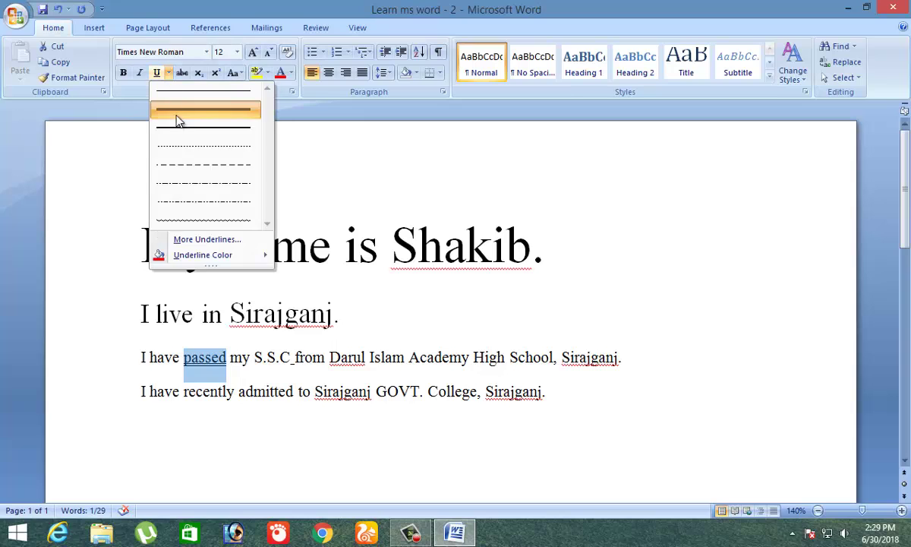
pyautogui.click(201, 240)
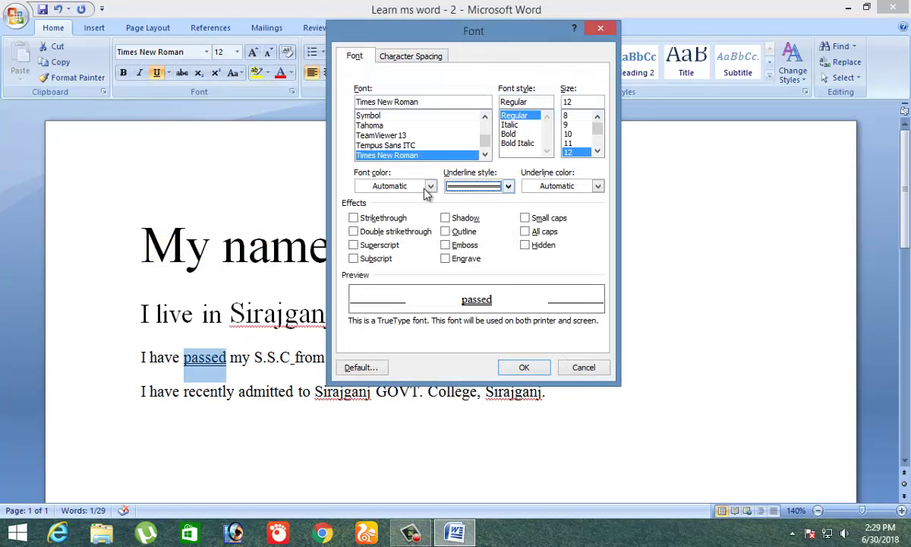
pyautogui.click(509, 191)
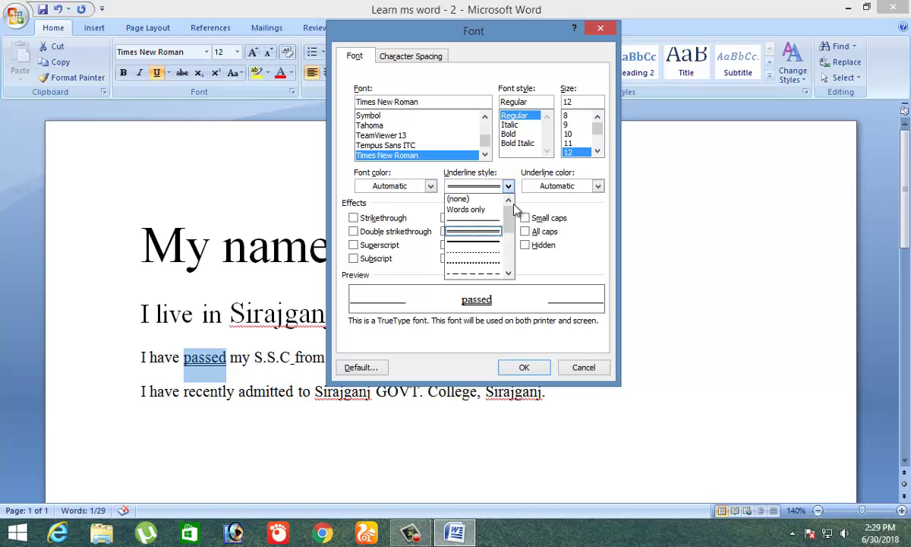
pyautogui.moveTo(510, 228)
pyautogui.mouseDown()
pyautogui.moveTo(508, 249)
pyautogui.moveTo(519, 211)
pyautogui.mouseUp()
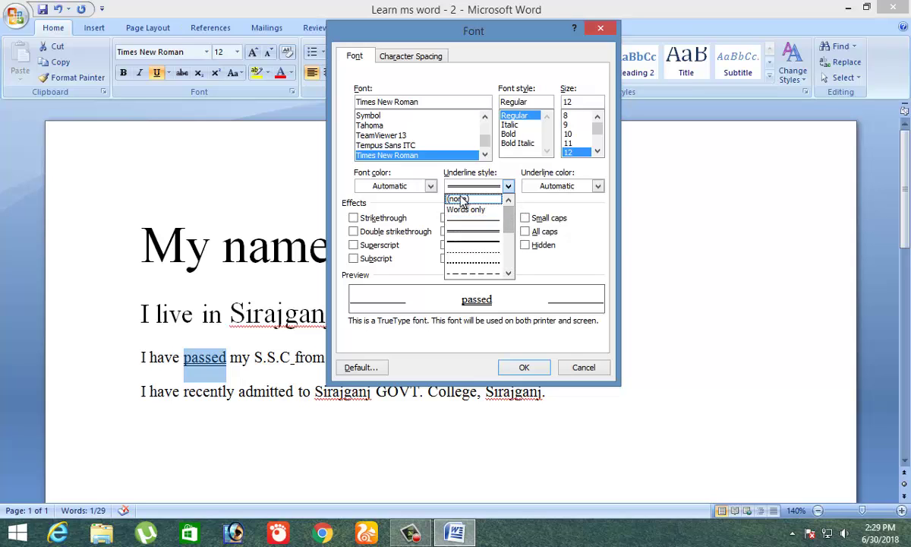
pyautogui.click(488, 203)
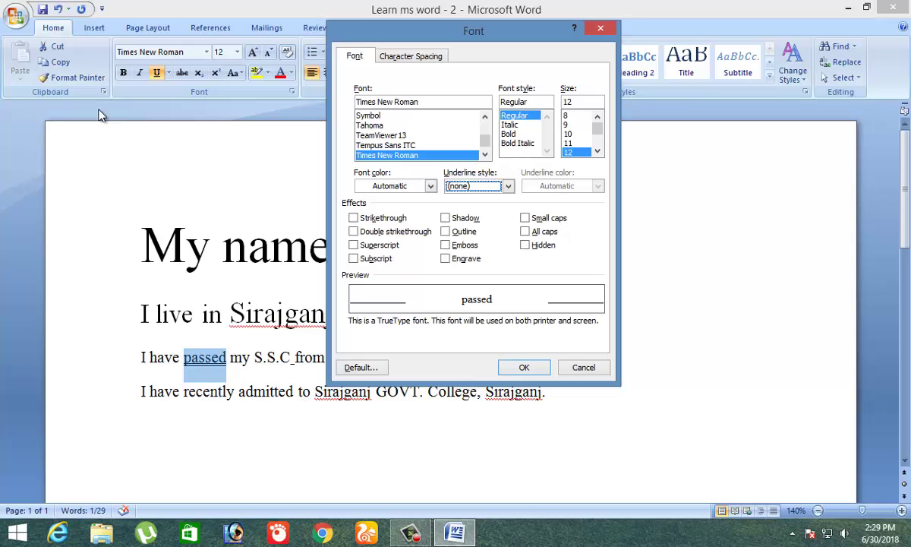
pyautogui.click(517, 143)
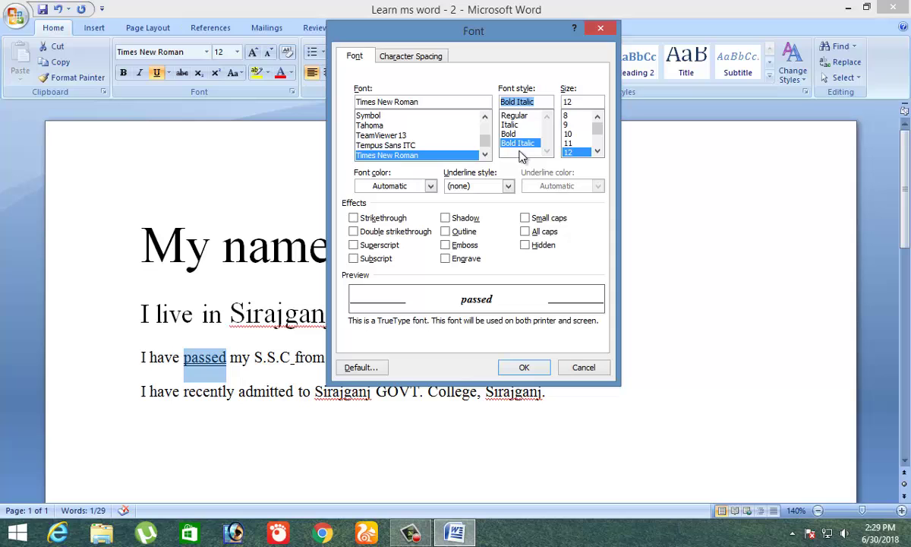
pyautogui.click(524, 368)
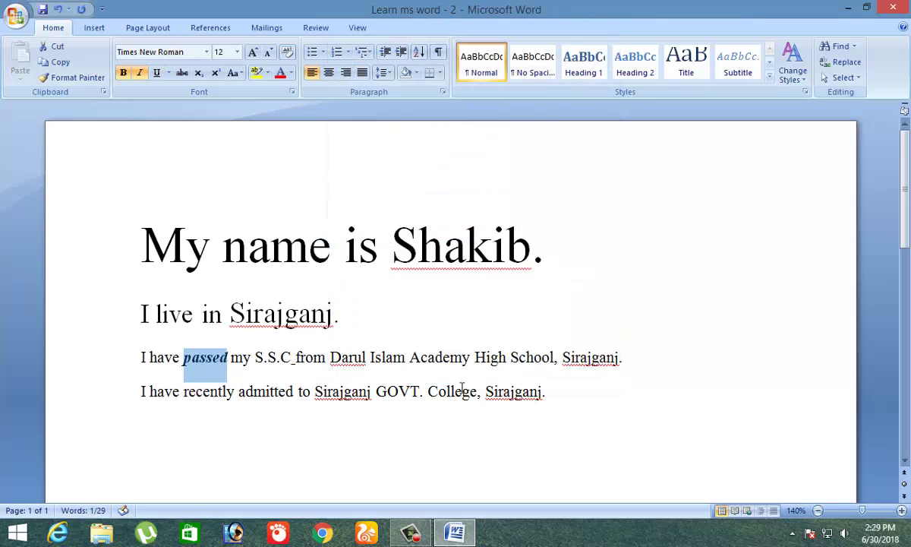
pyautogui.click(228, 371)
# - Colour 'passed' yellow through the Font dialog
pyautogui.moveTo(232, 366); pyautogui.dragTo(182, 363)
pyautogui.hotkey('ctrl', 'd')
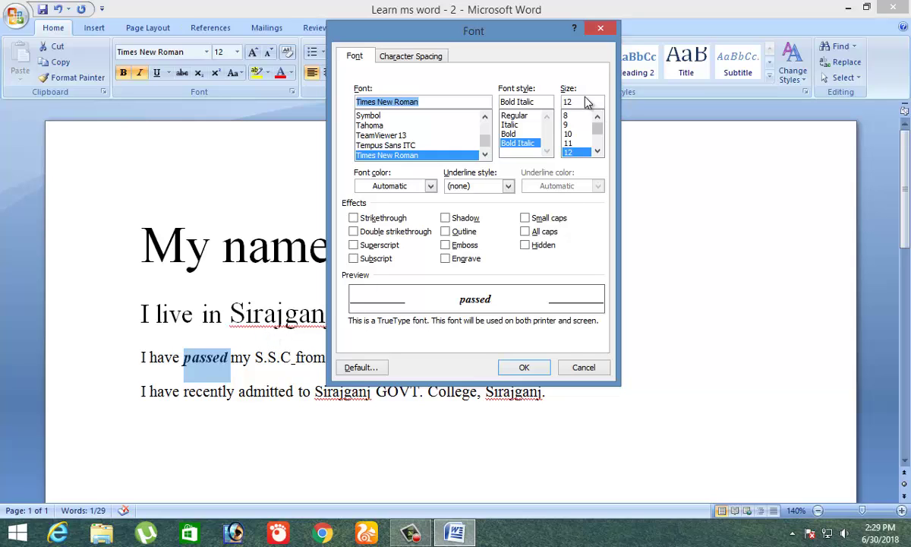
pyautogui.moveTo(599, 135); pyautogui.dragTo(600, 117)
pyautogui.click(431, 188)
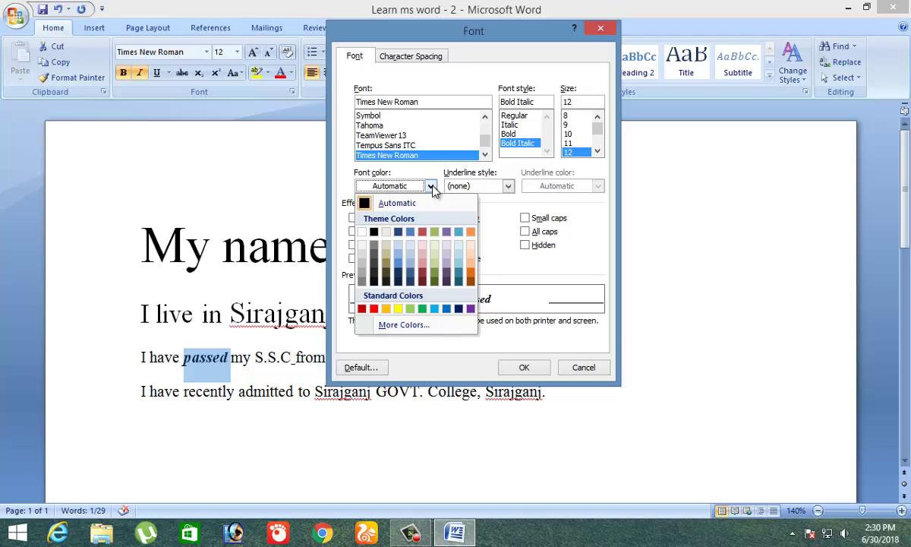
pyautogui.click(431, 188)
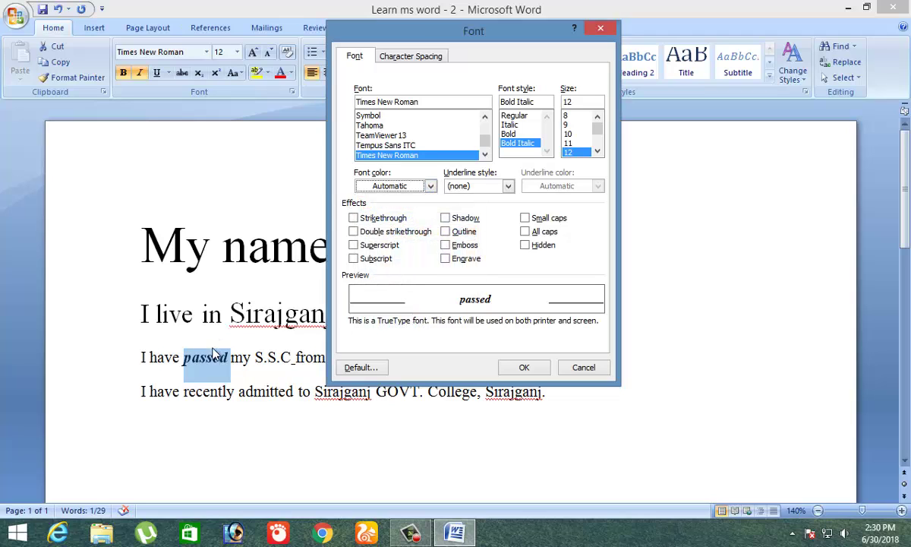
pyautogui.click(431, 187)
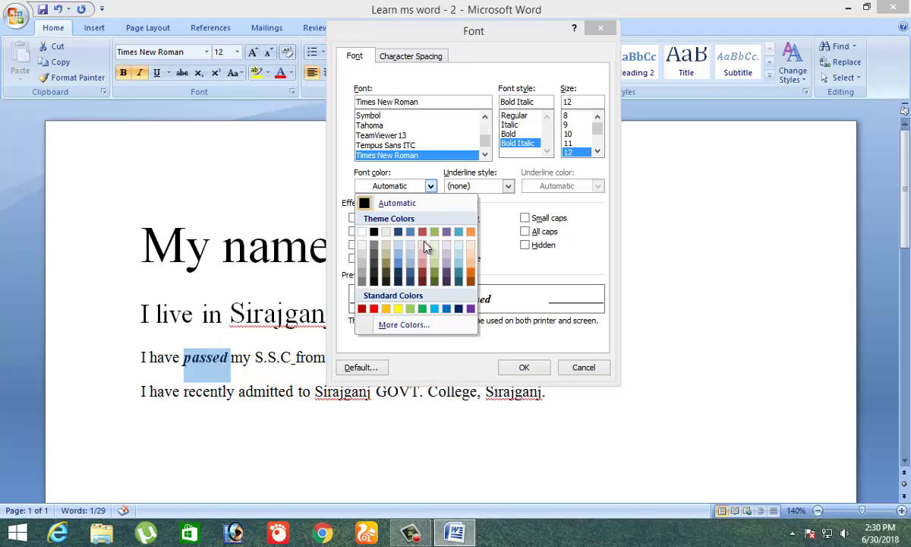
pyautogui.click(398, 307)
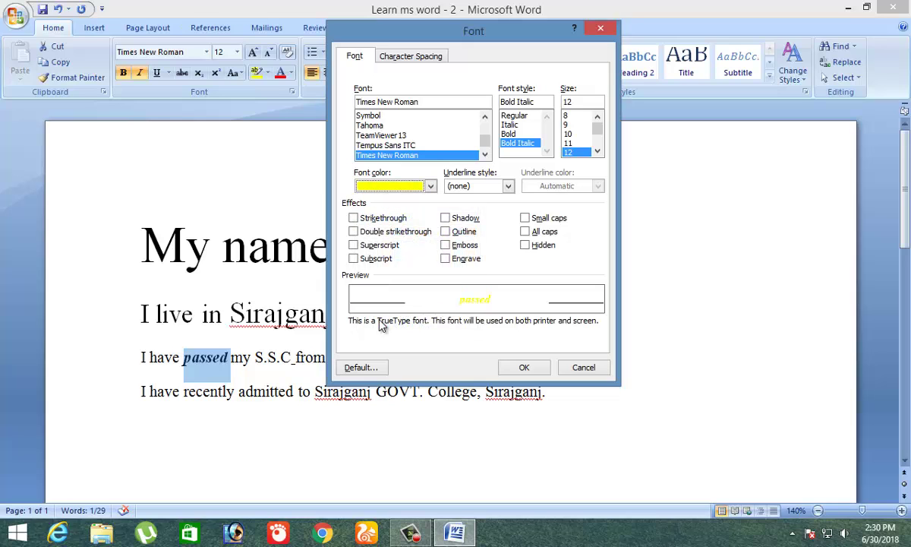
pyautogui.click(532, 367)
# - Recolour 'passed' red from the Font Color dropdown
pyautogui.click(236, 392)
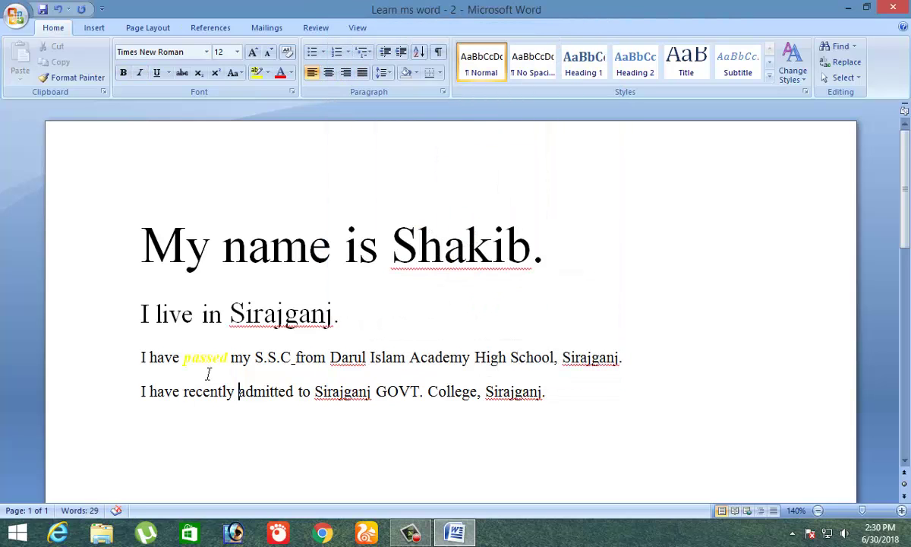
pyautogui.moveTo(230, 362); pyautogui.dragTo(184, 363)
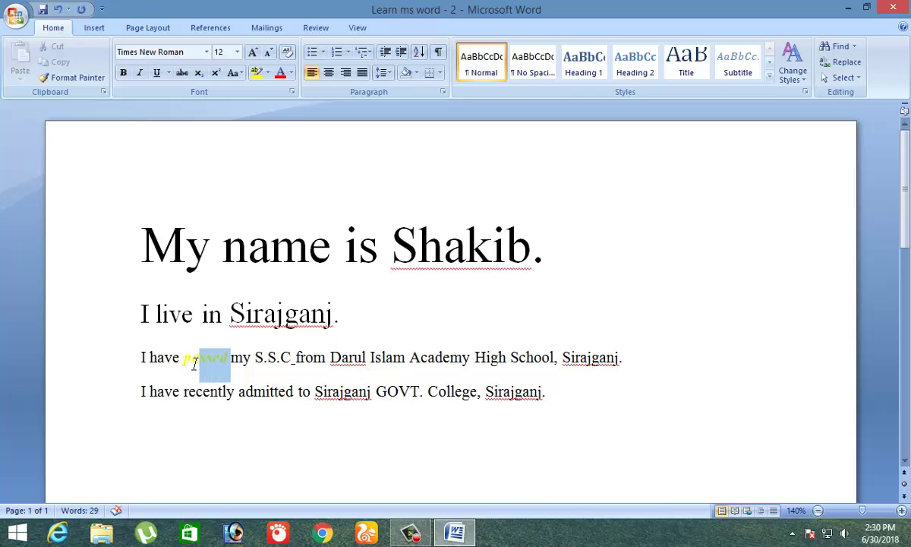
pyautogui.click(291, 73)
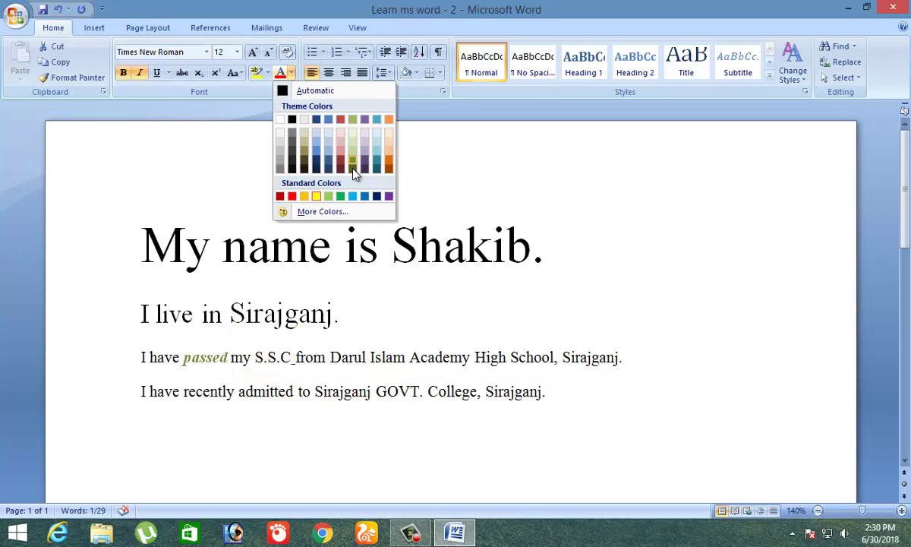
pyautogui.click(292, 196)
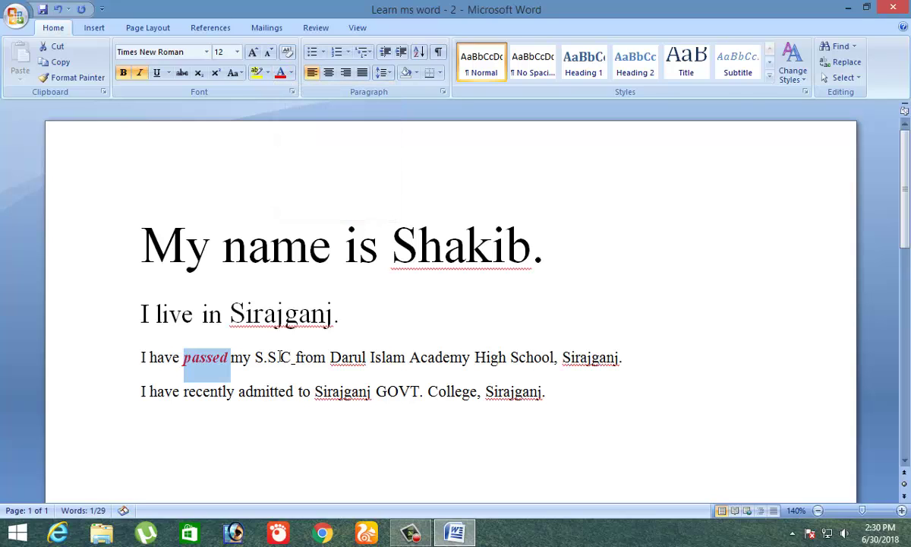
pyautogui.click(281, 357)
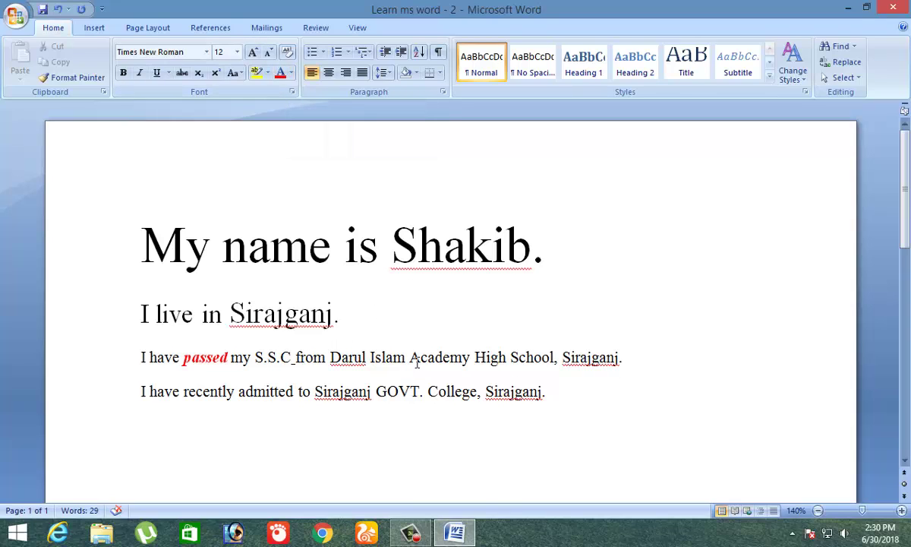
# - Apply Shadow to 'Islam' in the Font dialog, trying then removing Strikethrough
pyautogui.doubleClick(386, 357)
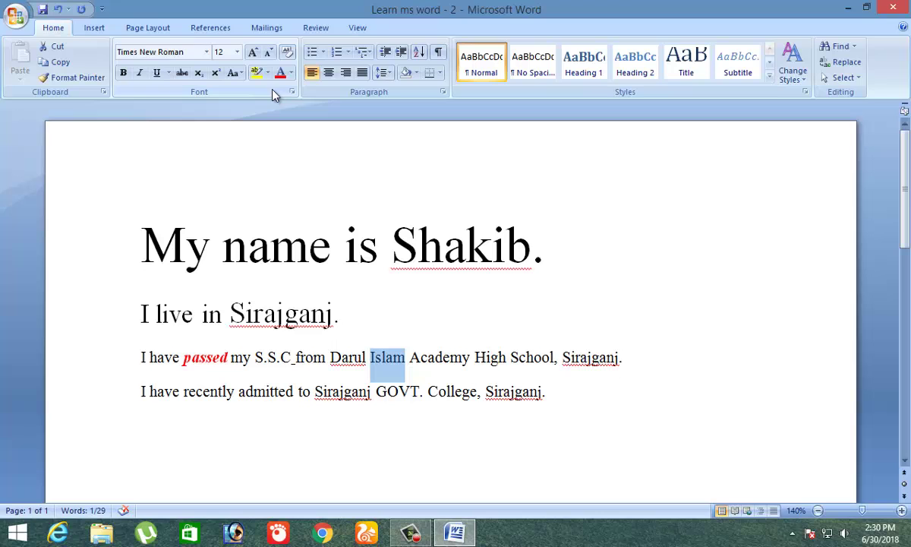
pyautogui.click(292, 91)
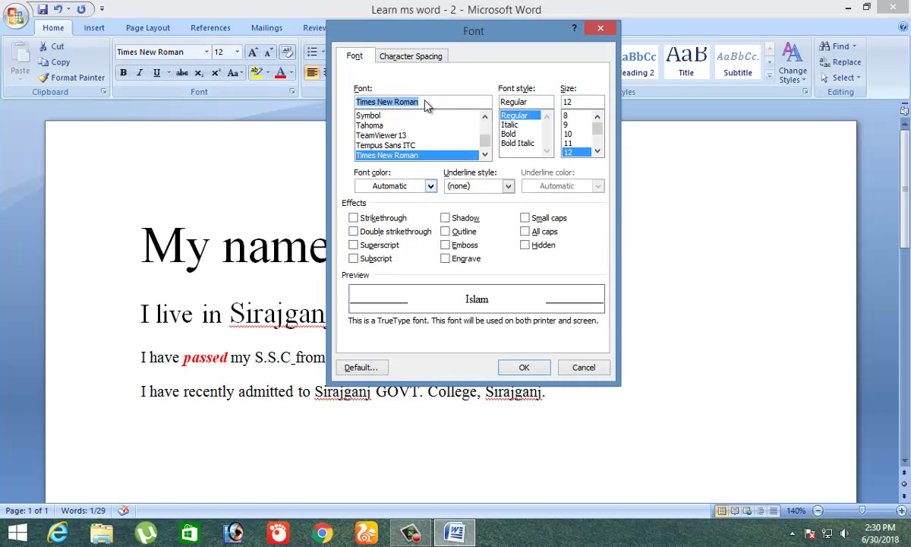
pyautogui.moveTo(431, 35); pyautogui.dragTo(537, 11)
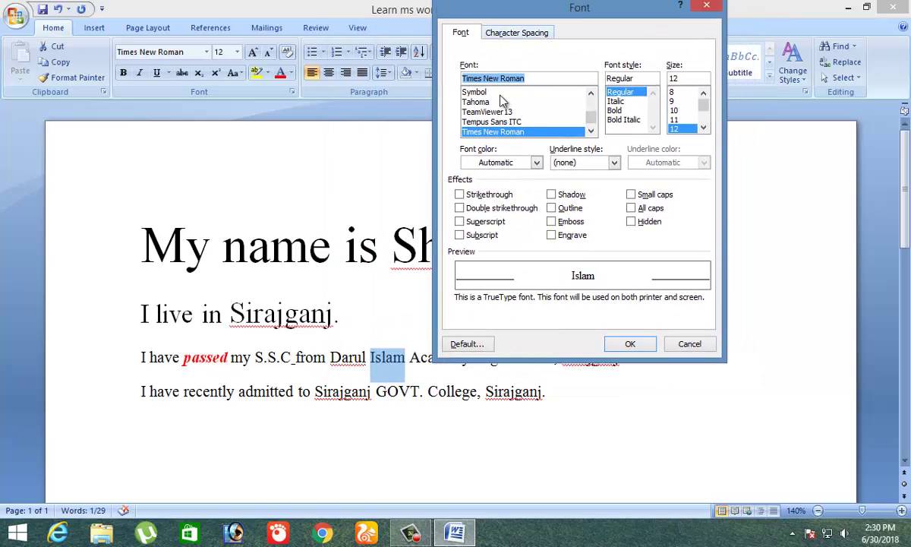
pyautogui.click(460, 195)
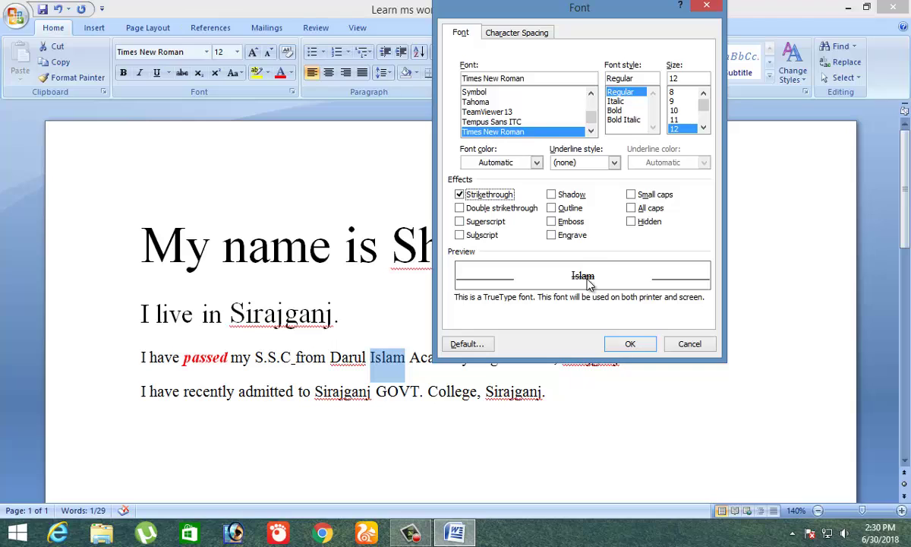
pyautogui.click(552, 196)
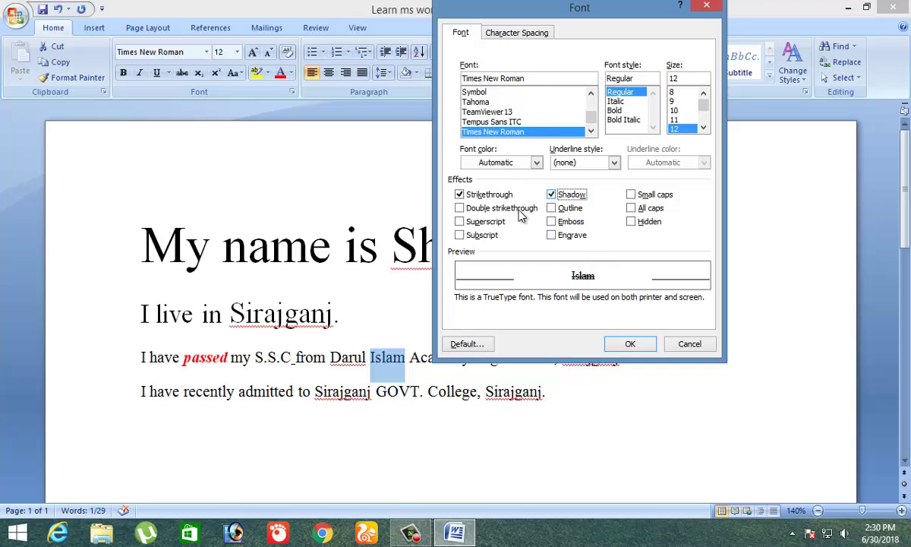
pyautogui.click(460, 195)
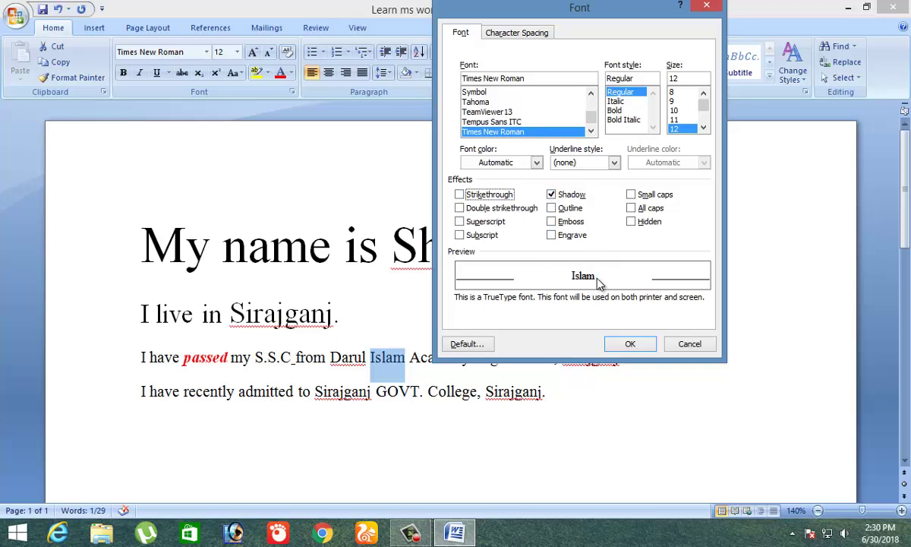
pyautogui.click(652, 343)
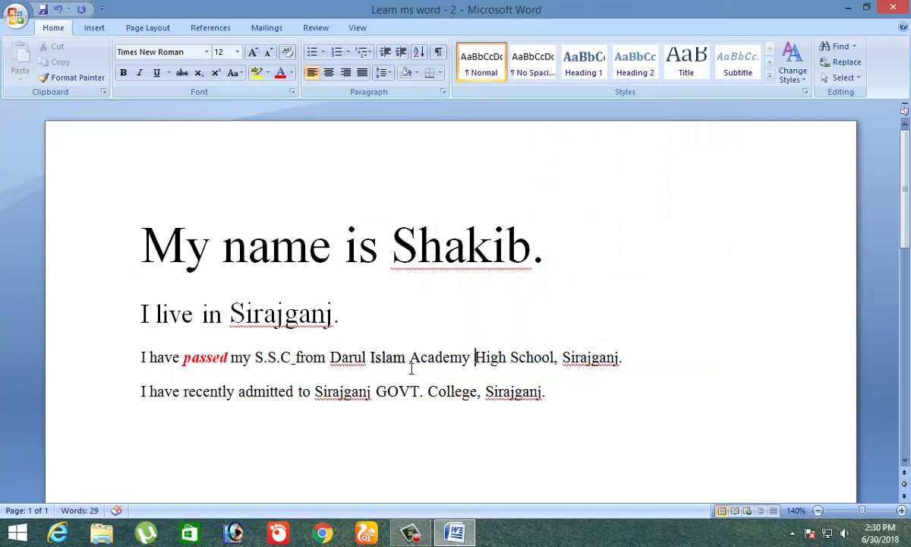
pyautogui.moveTo(408, 360); pyautogui.dragTo(370, 357)
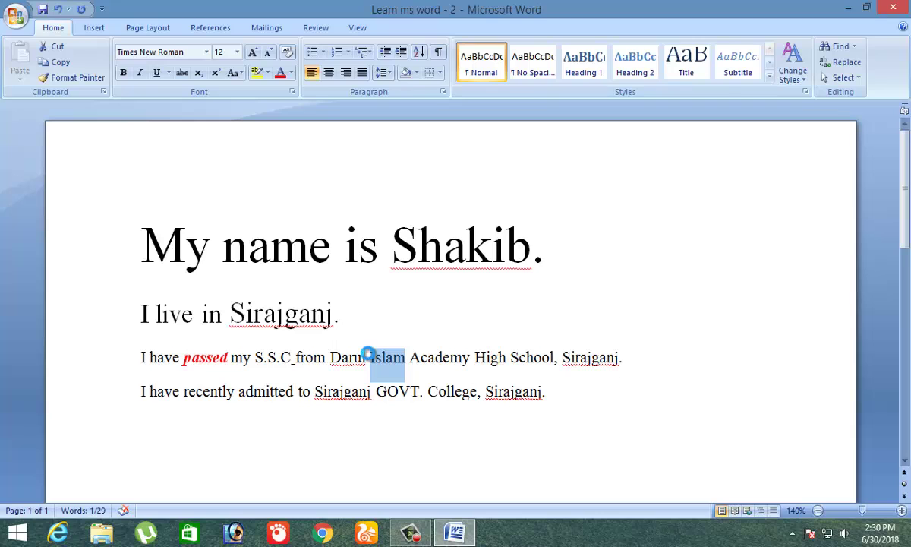
# - Turn on All caps for 'Islam' and remove its shadow with Ctrl+D
pyautogui.hotkey('ctrl', 'd')
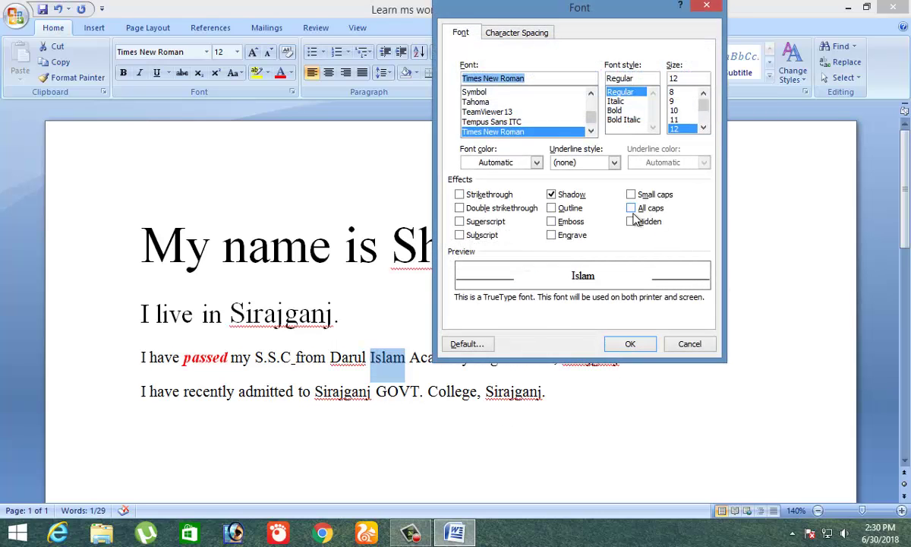
pyautogui.click(631, 209)
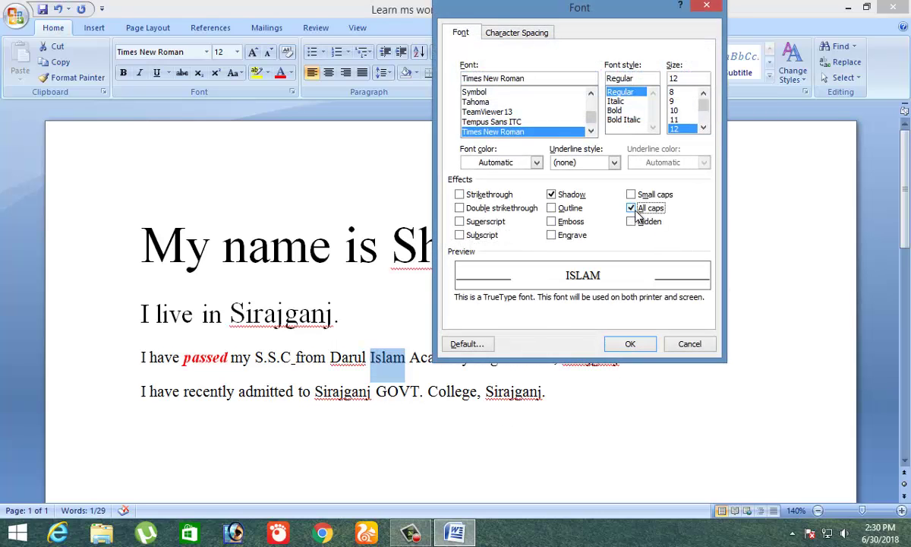
pyautogui.click(560, 199)
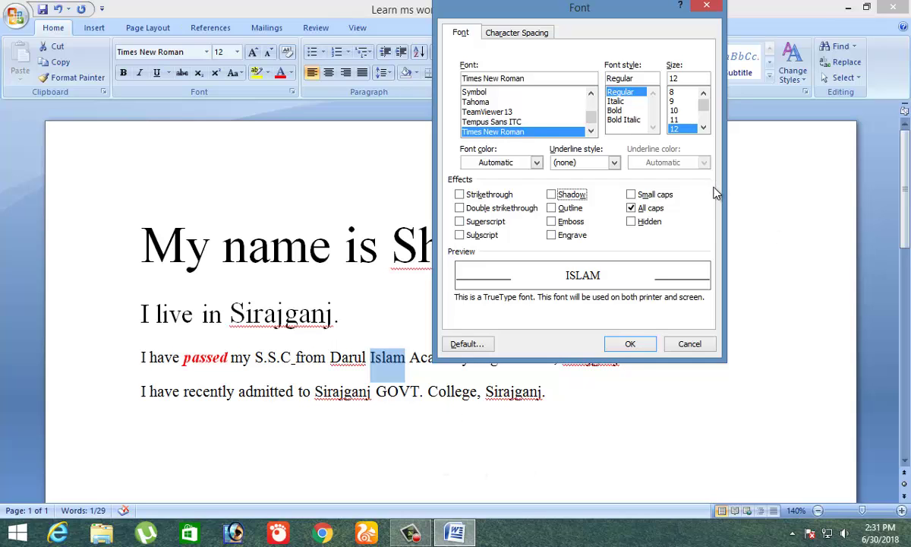
pyautogui.click(643, 342)
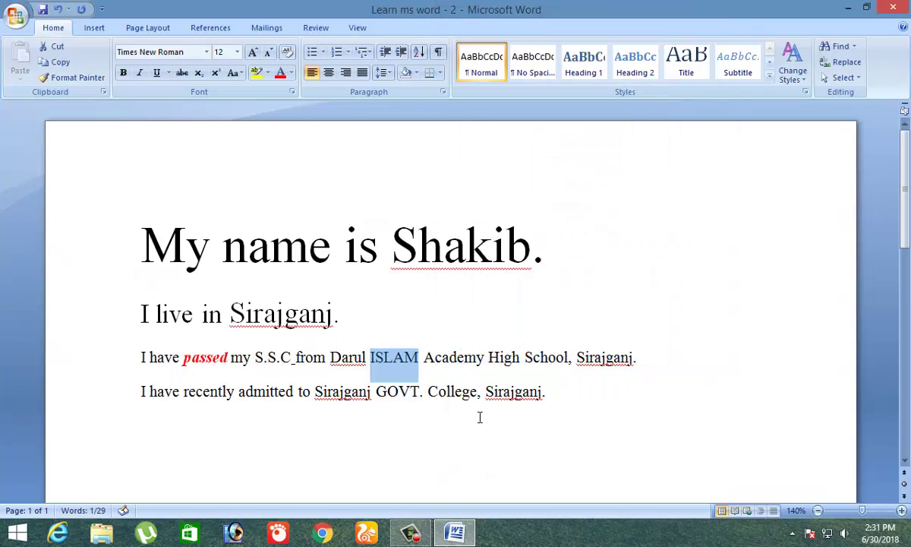
# - Switch 'Islam' from all caps to small caps
pyautogui.hotkey('ctrl', 'd')
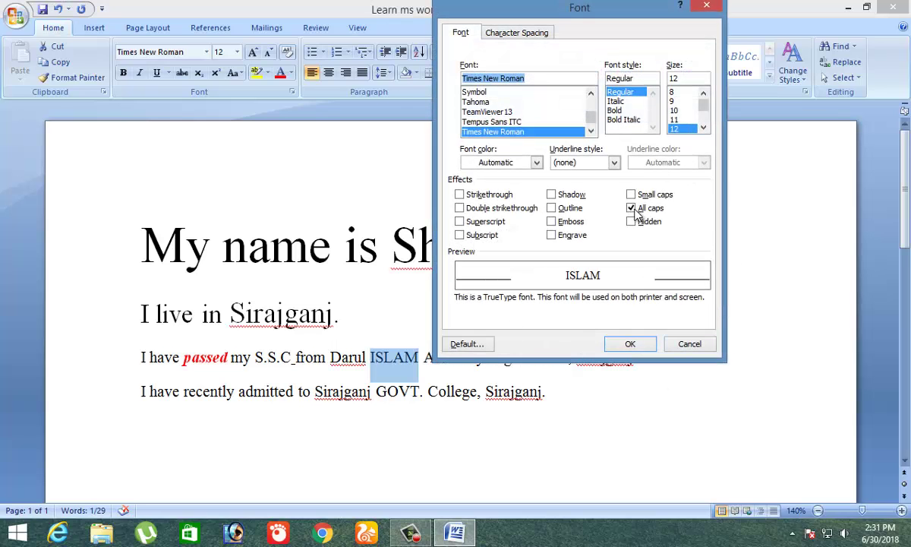
pyautogui.click(631, 209)
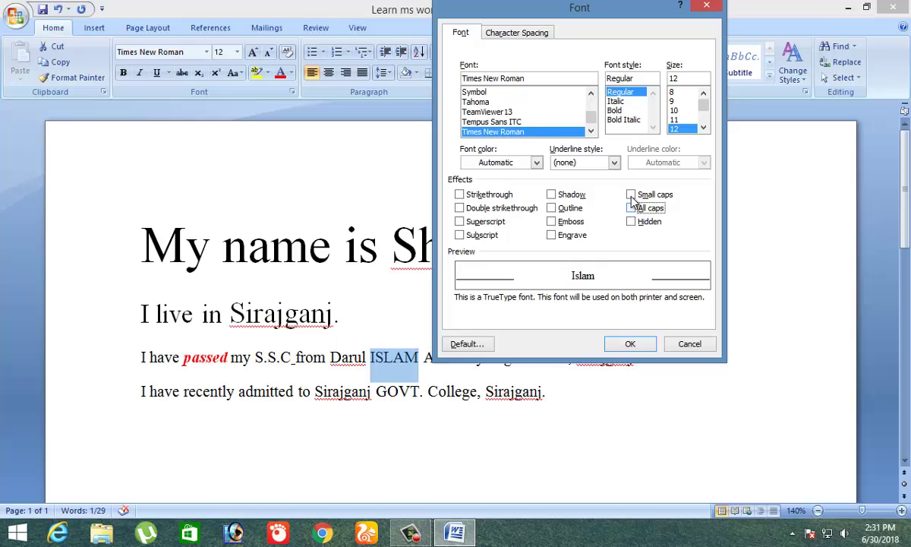
pyautogui.click(631, 195)
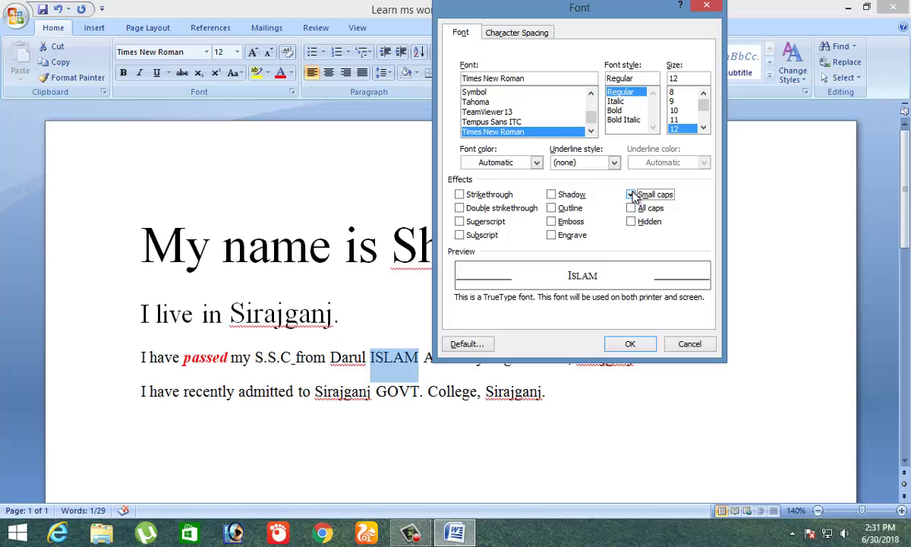
pyautogui.click(630, 343)
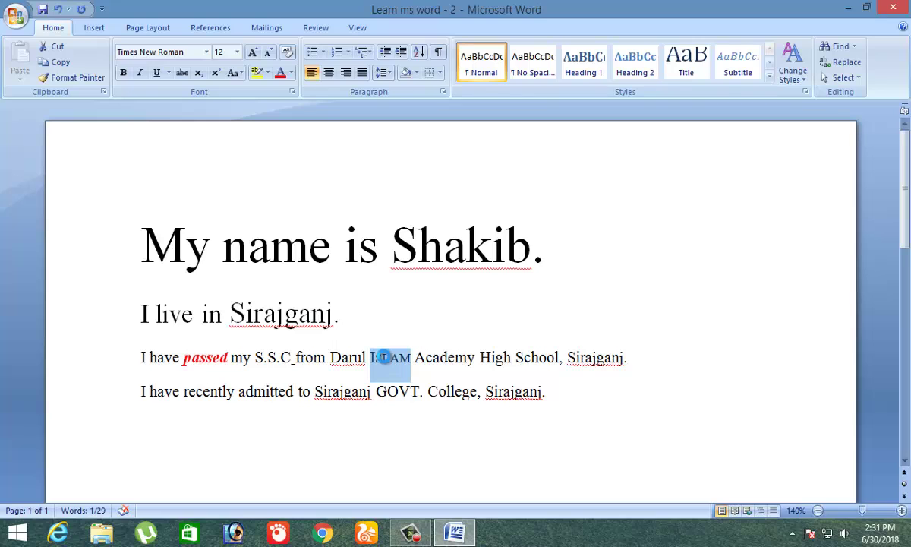
# - Clear small caps, trying Emboss, Engrave, Subscript and Superscript before leaving 'Islam' plain
pyautogui.hotkey('ctrl', 'd')
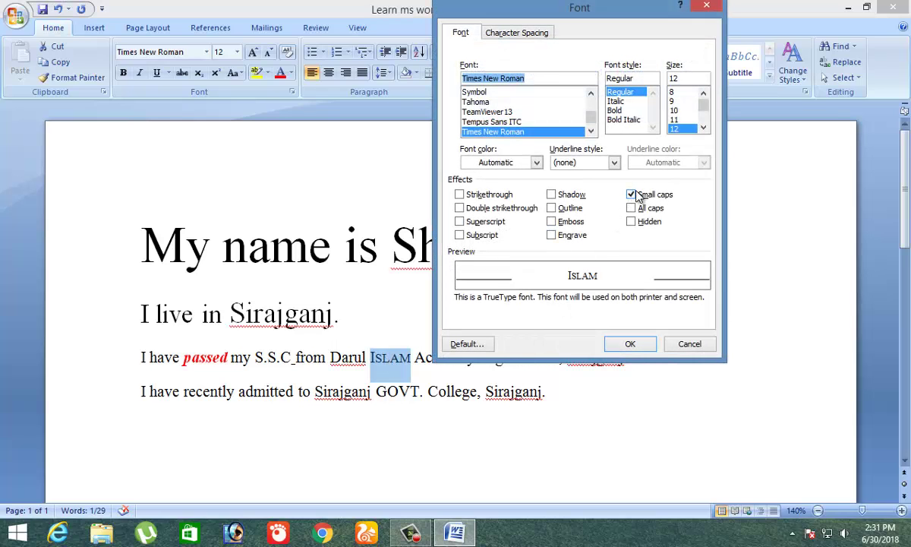
pyautogui.click(635, 195)
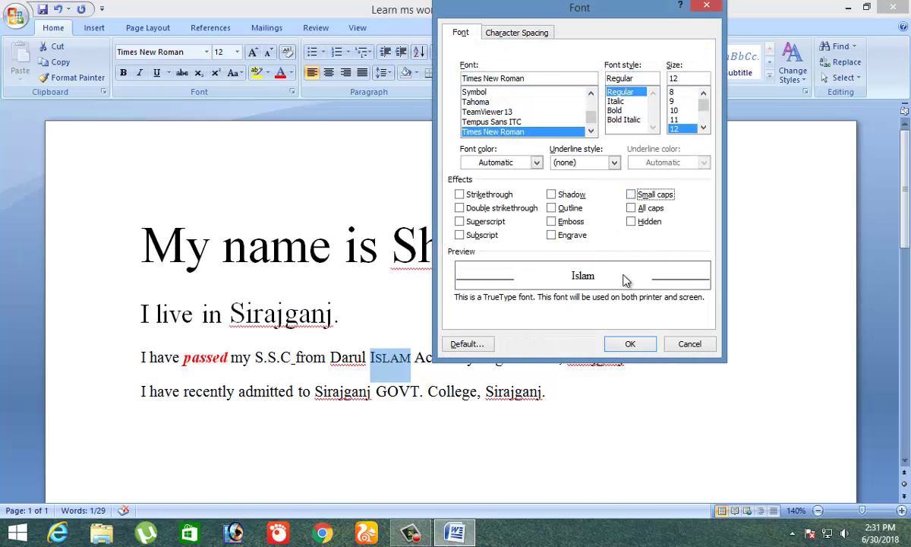
pyautogui.click(552, 222)
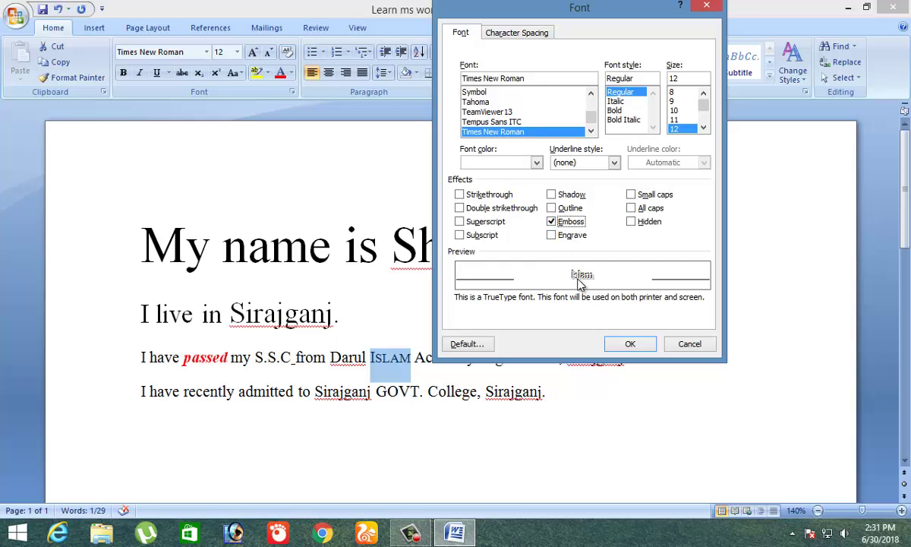
pyautogui.click(552, 235)
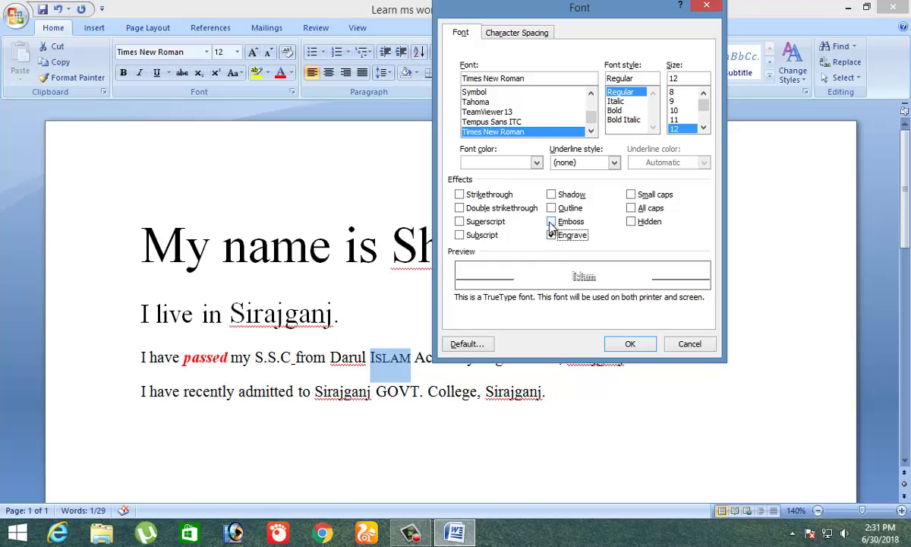
pyautogui.click(552, 223)
pyautogui.click(553, 225)
pyautogui.click(552, 235)
pyautogui.click(552, 236)
pyautogui.click(460, 235)
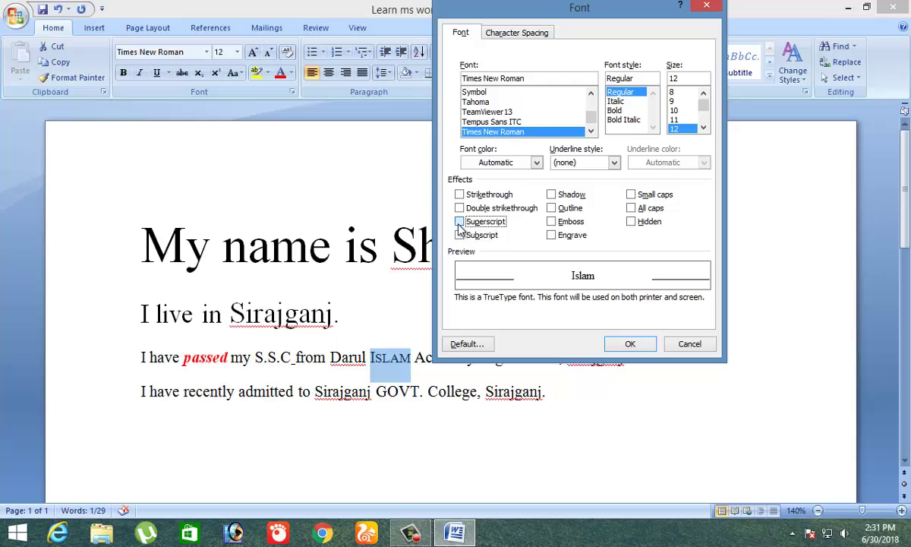
pyautogui.click(459, 221)
pyautogui.click(460, 221)
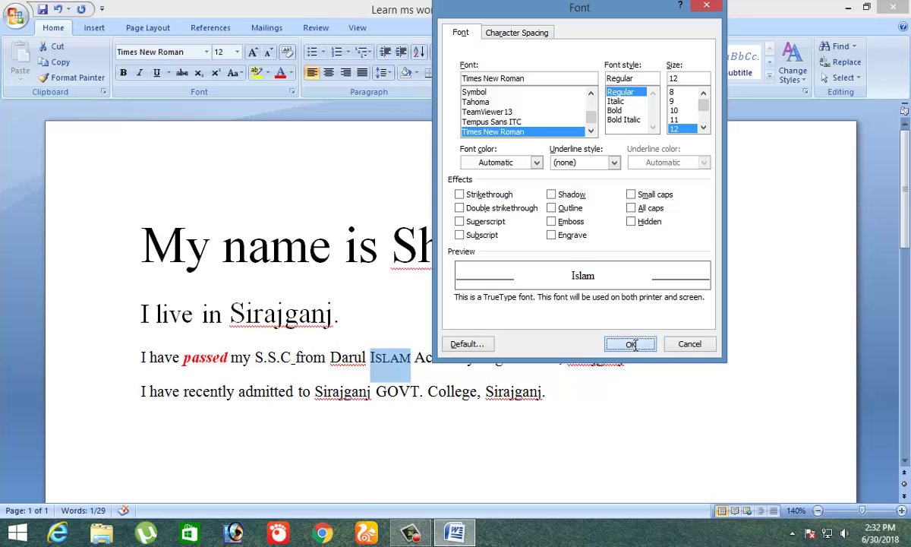
pyautogui.click(633, 345)
pyautogui.scroll(-1, 748, 462)
# - Type 'AdidasTM' on the new line and make TM superscript
pyautogui.write('A')
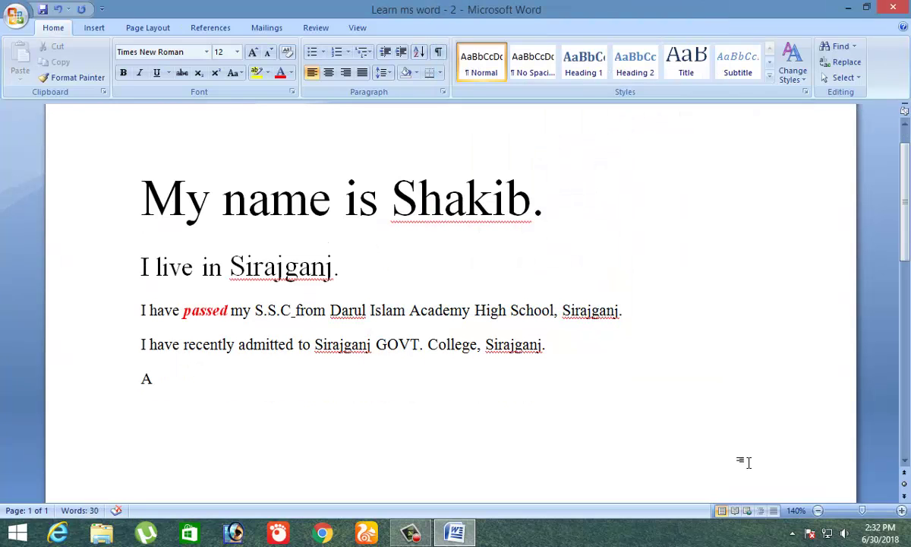
pyautogui.write('didasTM')
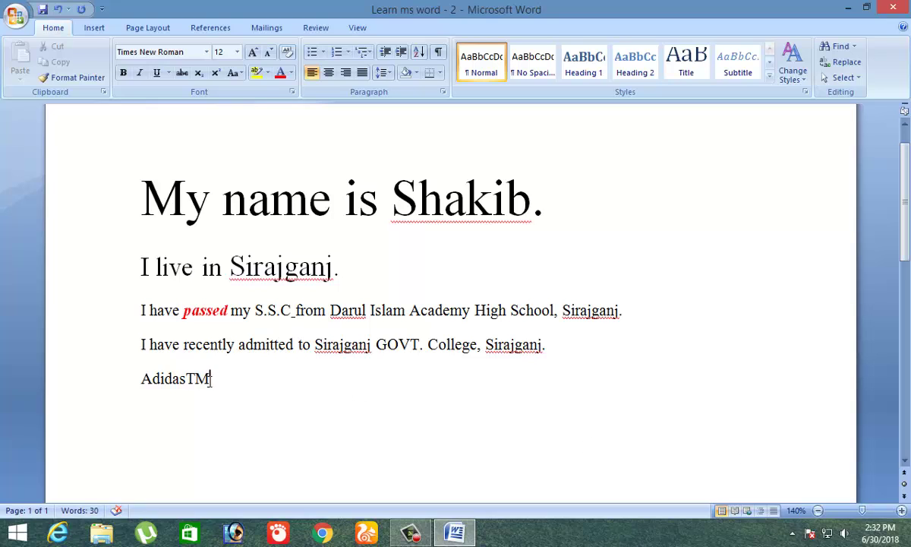
pyautogui.moveTo(211, 379); pyautogui.dragTo(185, 382)
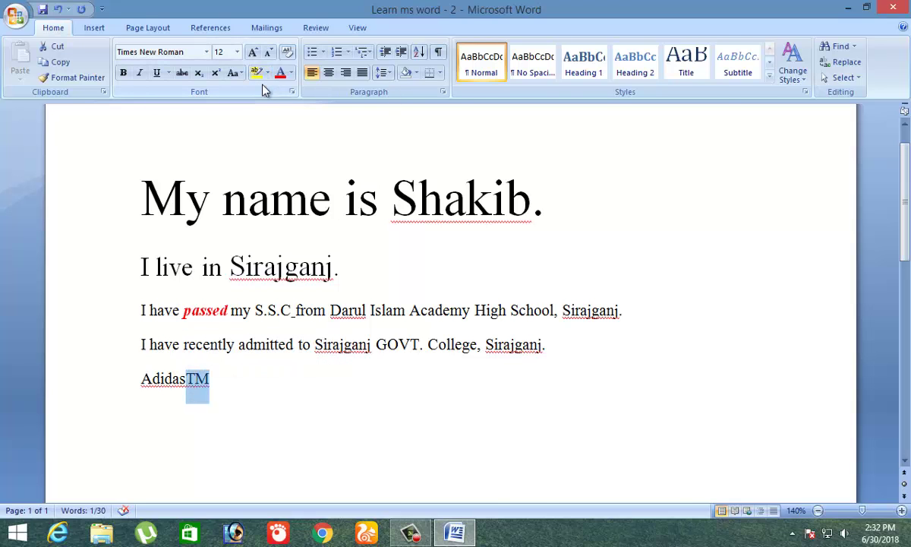
pyautogui.hotkey('ctrl', 'd')
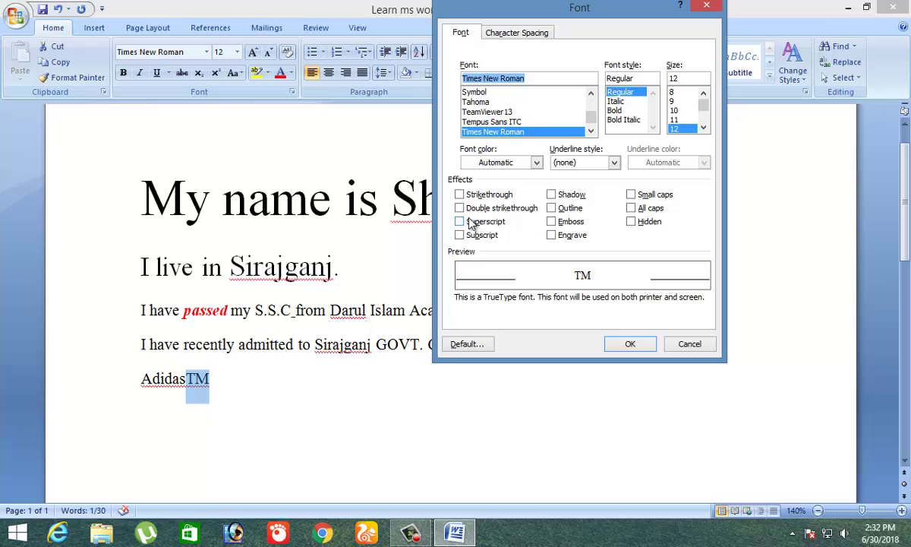
pyautogui.click(460, 221)
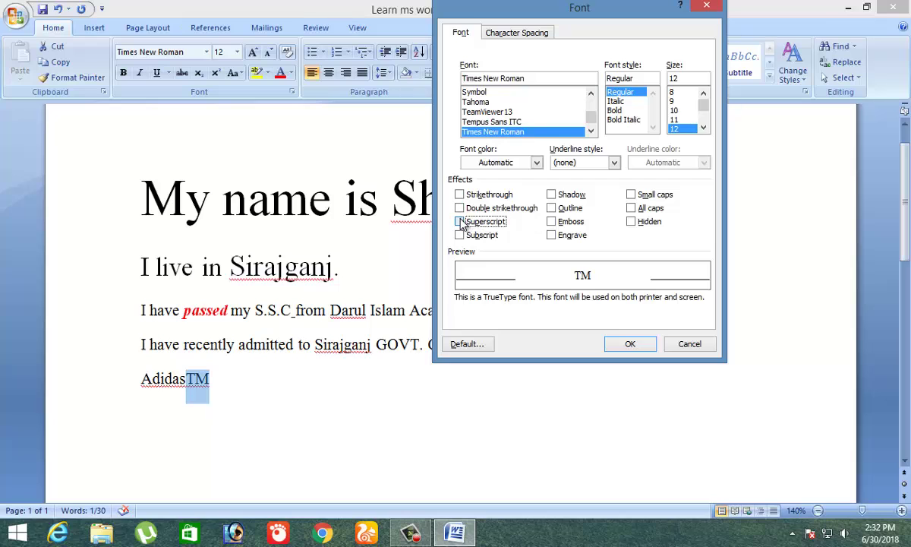
pyautogui.click(632, 344)
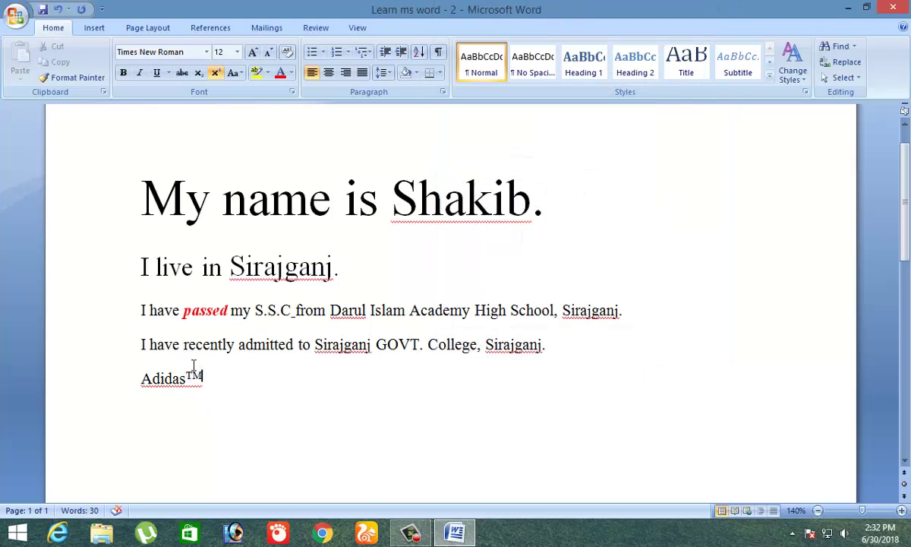
# - Switch TM to subscript, then delete it
pyautogui.moveTo(205, 373); pyautogui.dragTo(189, 378)
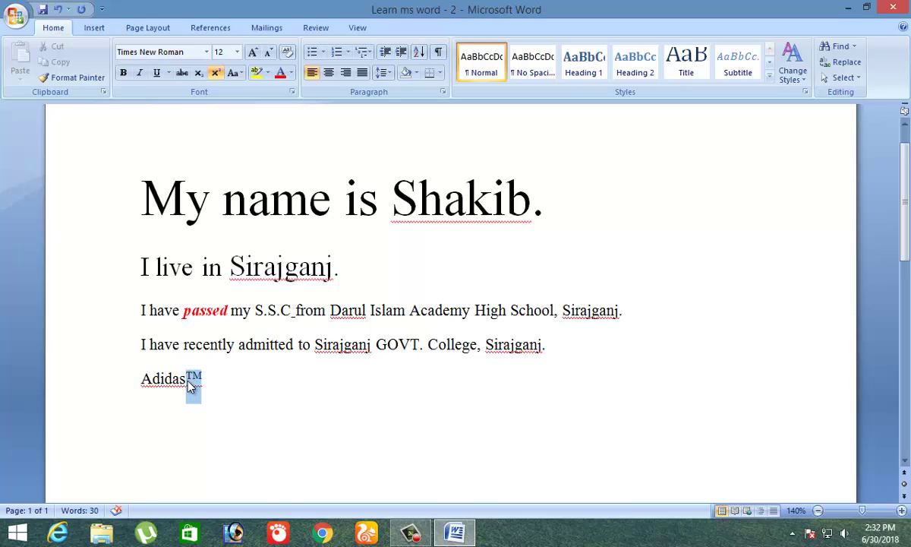
pyautogui.hotkey('ctrl', 'd')
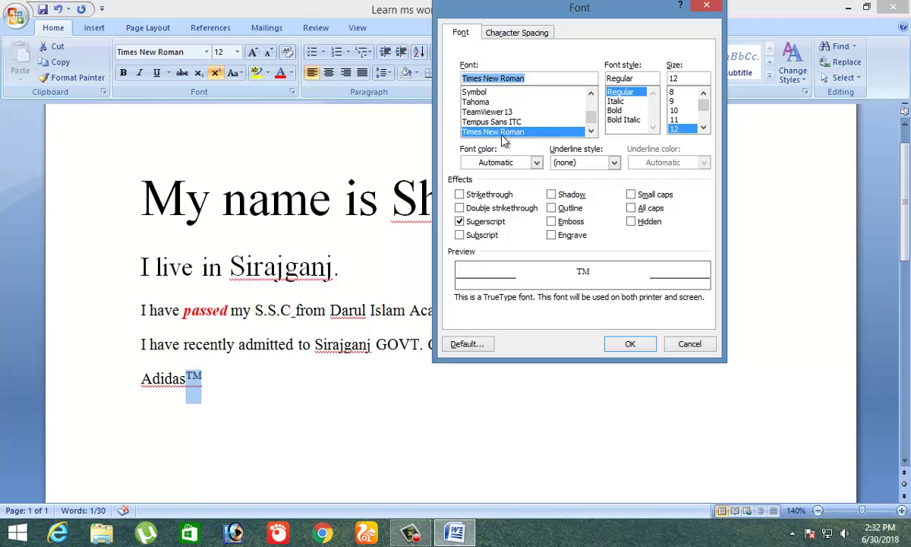
pyautogui.click(459, 238)
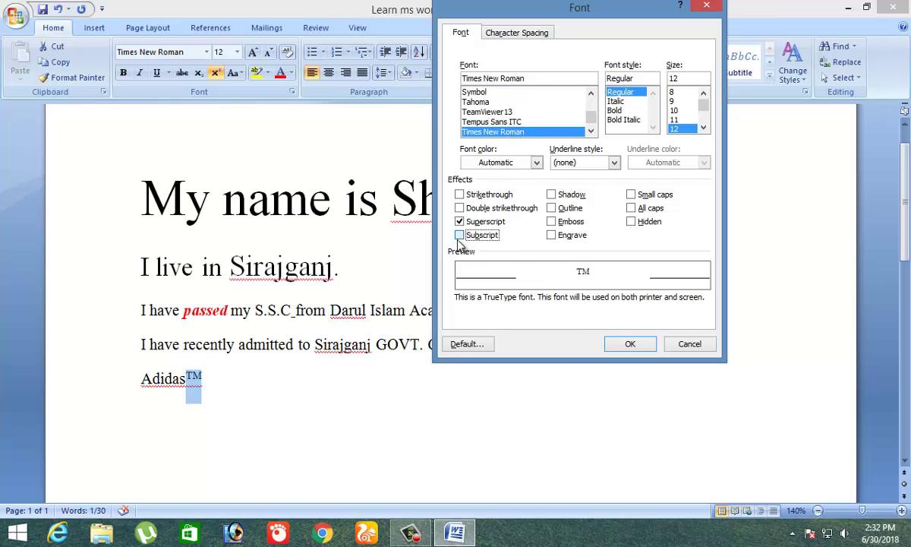
pyautogui.click(630, 344)
pyautogui.click(275, 405)
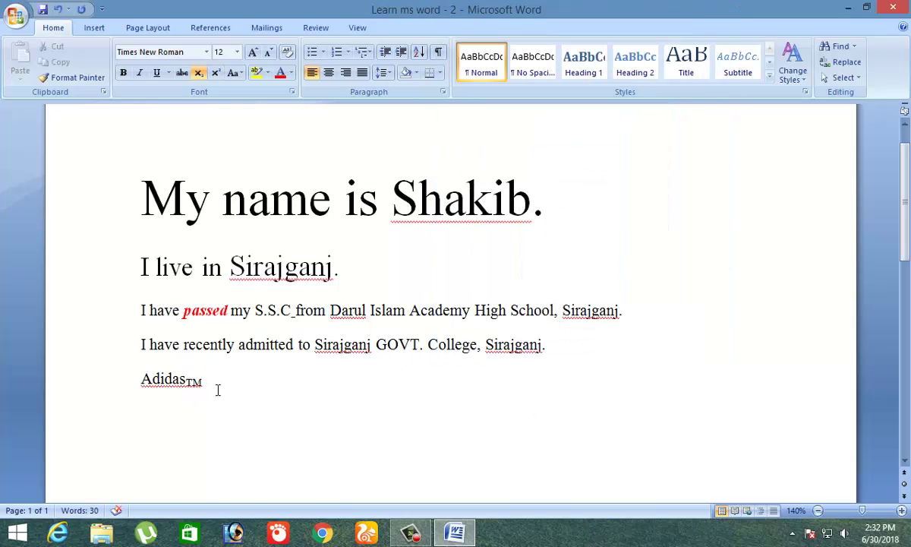
pyautogui.doubleClick(194, 378)
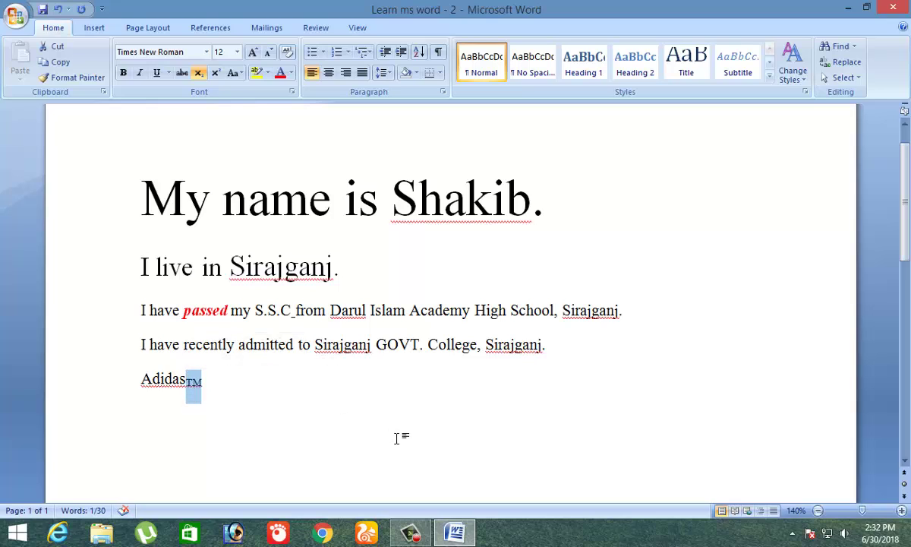
pyautogui.press('Delete')
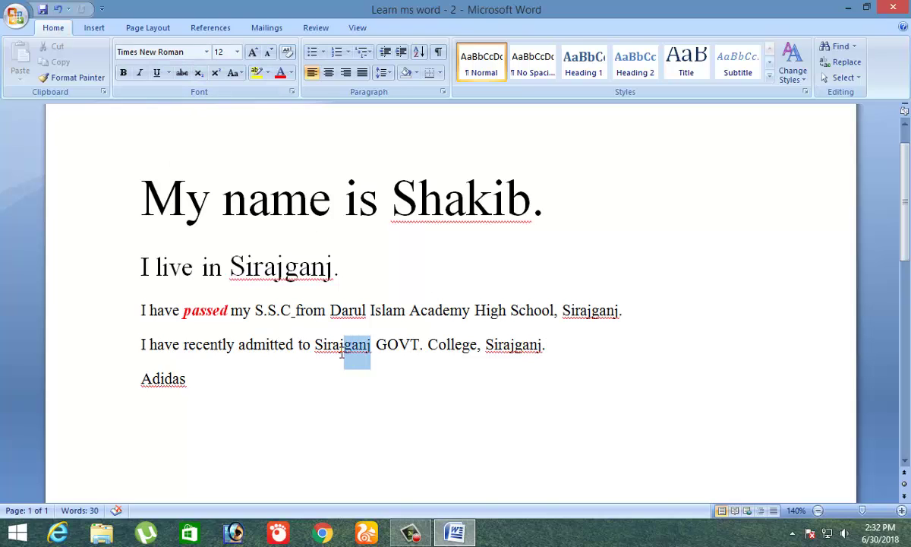
# - Add a line below Adidas reading '22tk', a tab, then '20tk'
pyautogui.moveTo(373, 354); pyautogui.dragTo(314, 354)
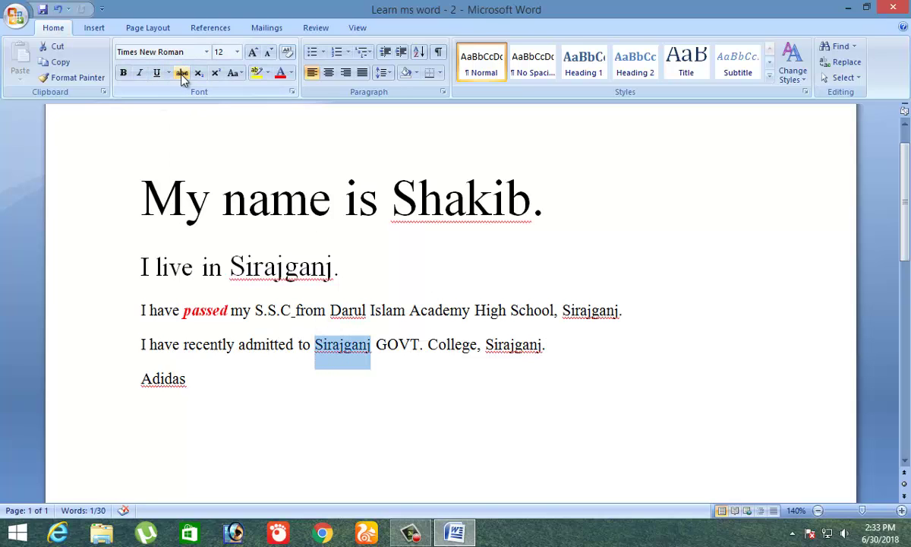
pyautogui.click(221, 395)
pyautogui.press('Return')
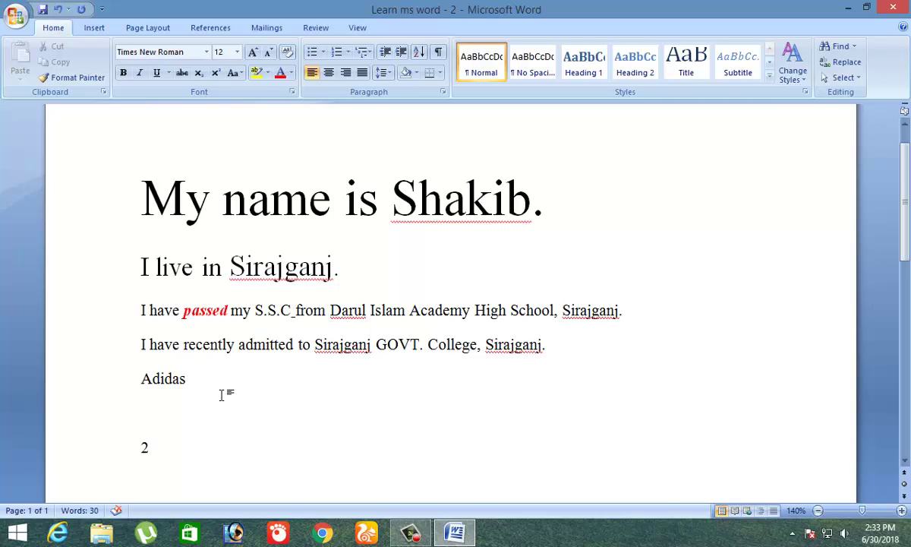
pyautogui.write('2')
pyautogui.write('tk')
pyautogui.press('Tab')
pyautogui.write('20')
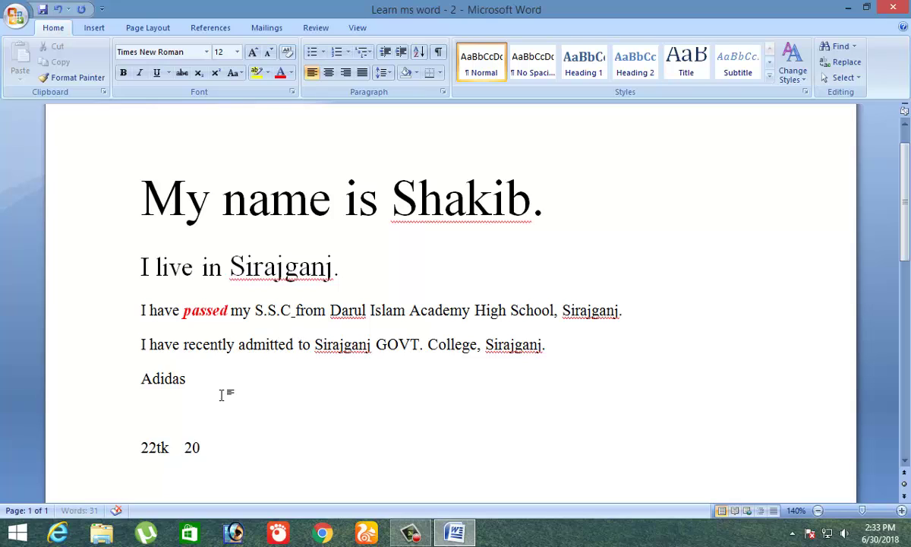
pyautogui.write('t')
pyautogui.write('k')
# - Colour 22tk red and strike it through
pyautogui.doubleClick(161, 451)
pyautogui.click(282, 76)
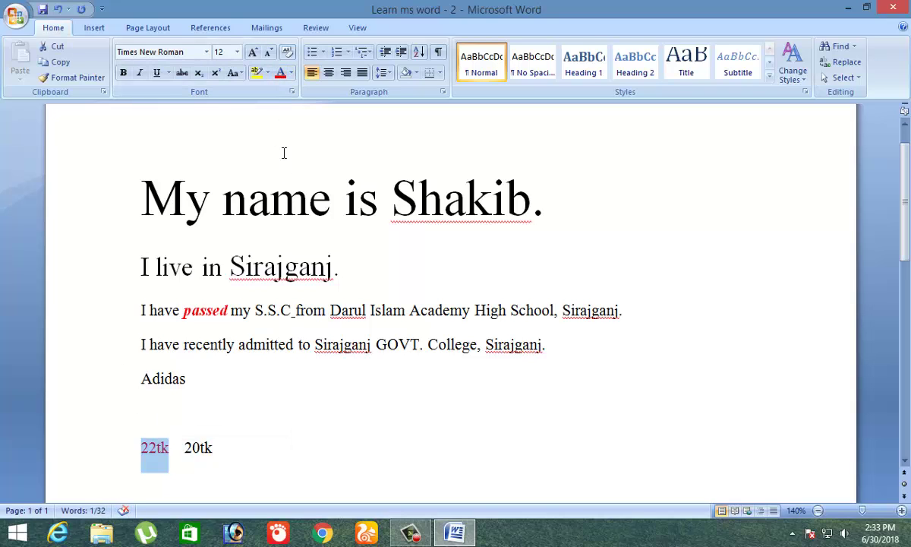
pyautogui.click(182, 72)
pyautogui.click(330, 431)
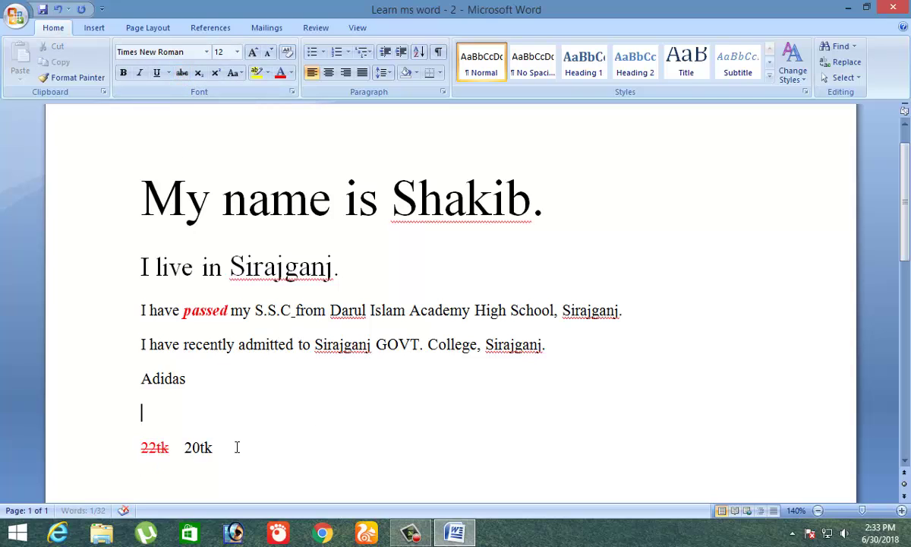
pyautogui.moveTo(215, 449); pyautogui.dragTo(184, 449)
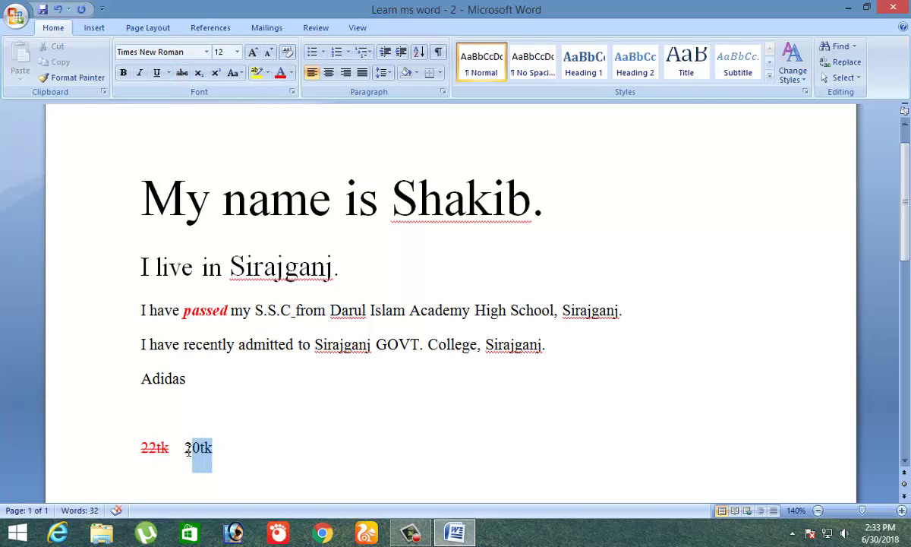
# - Colour the price 20tk green and give it a yellow highlight
pyautogui.click(238, 452)
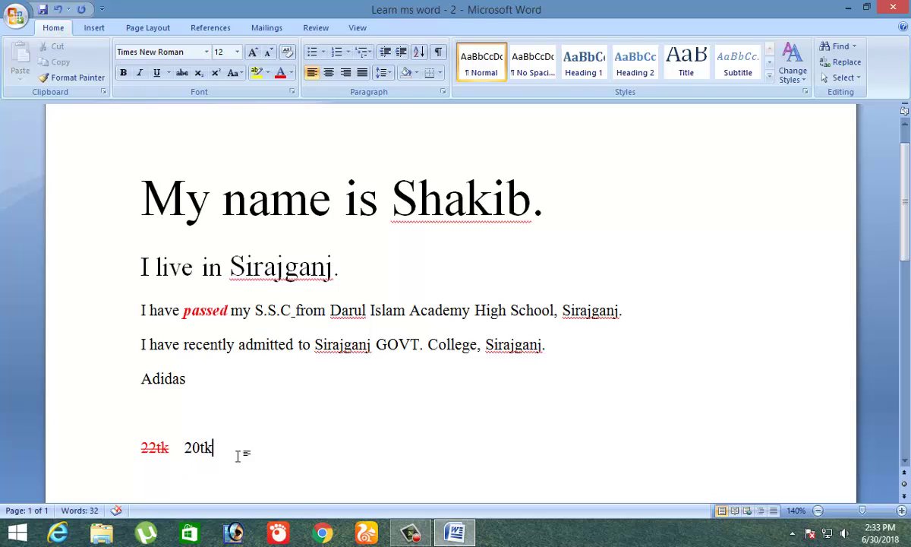
pyautogui.moveTo(217, 449); pyautogui.dragTo(185, 456)
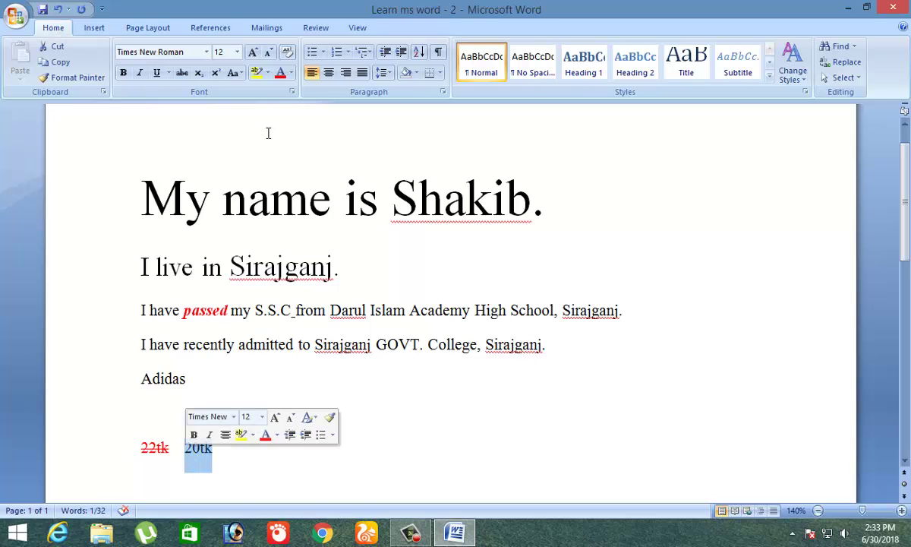
pyautogui.click(291, 73)
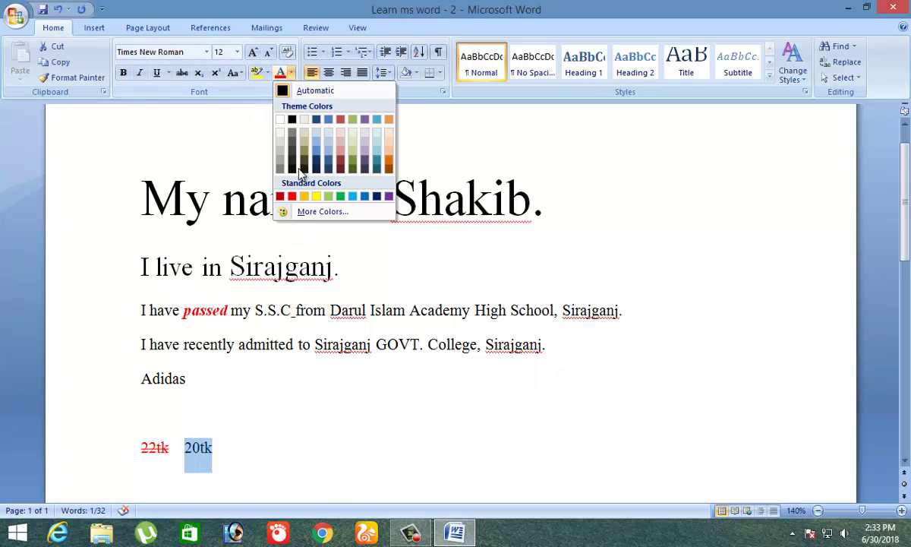
pyautogui.click(344, 199)
pyautogui.click(218, 448)
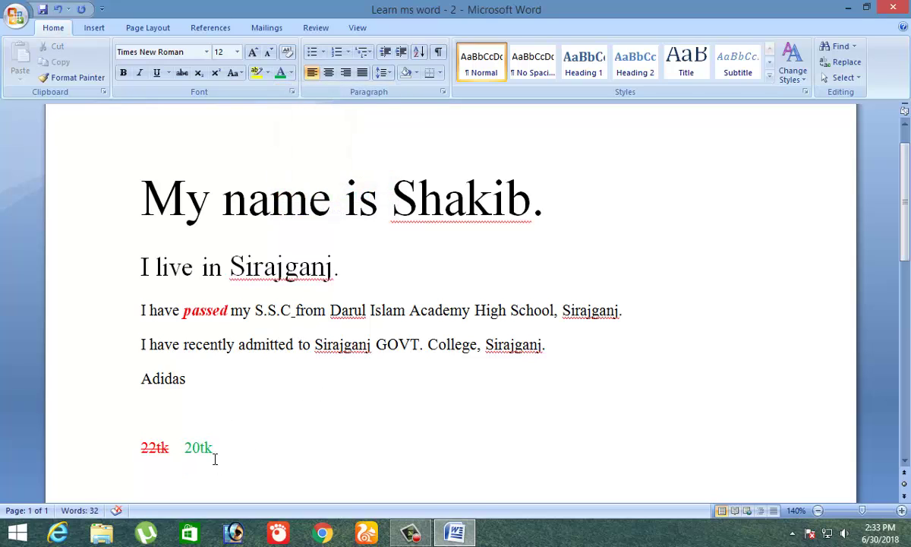
pyautogui.moveTo(215, 459); pyautogui.dragTo(181, 456)
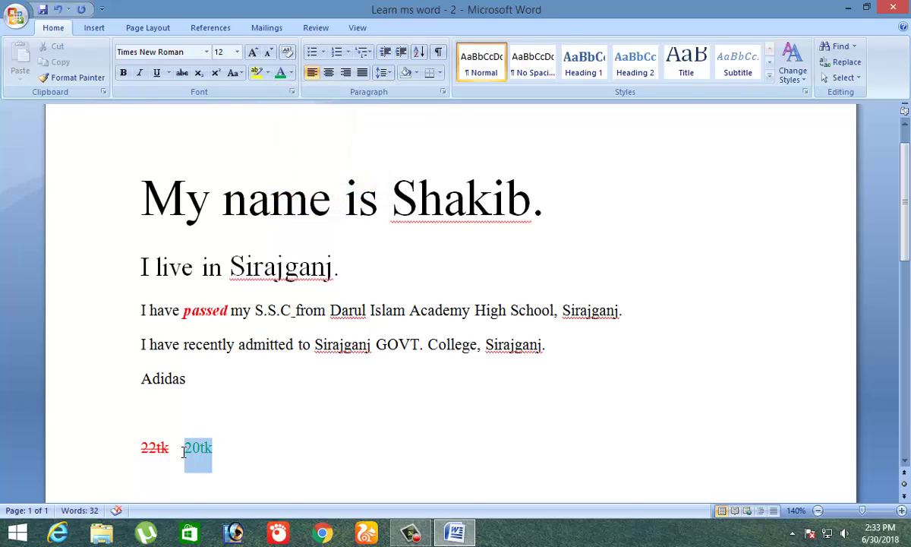
pyautogui.click(268, 72)
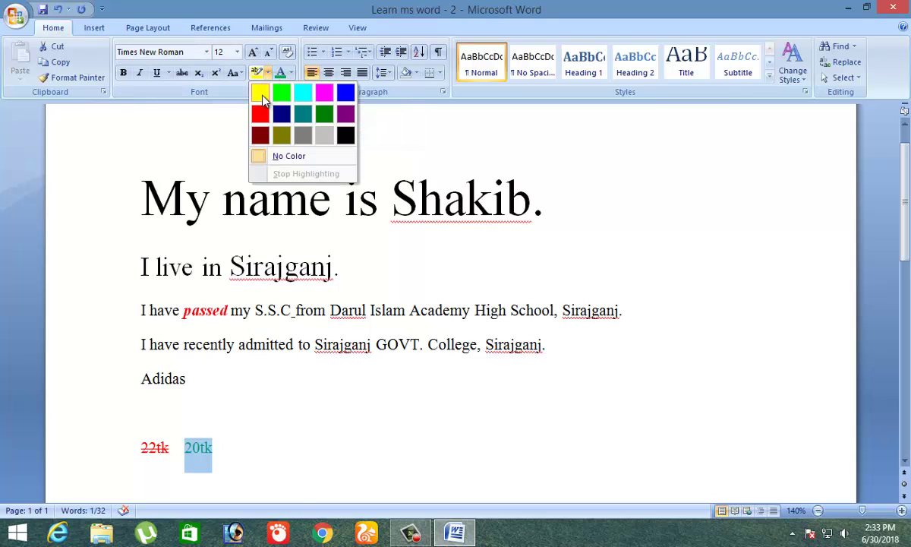
pyautogui.click(262, 99)
pyautogui.click(285, 411)
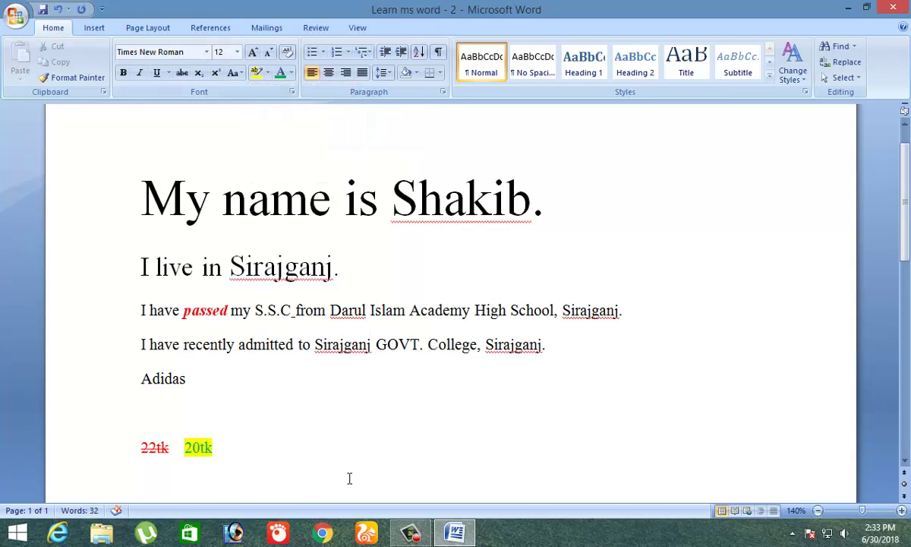
# - Highlight 'Sirajganj' in yellow and 'admitted' in bright green
pyautogui.moveTo(372, 343); pyautogui.dragTo(314, 345)
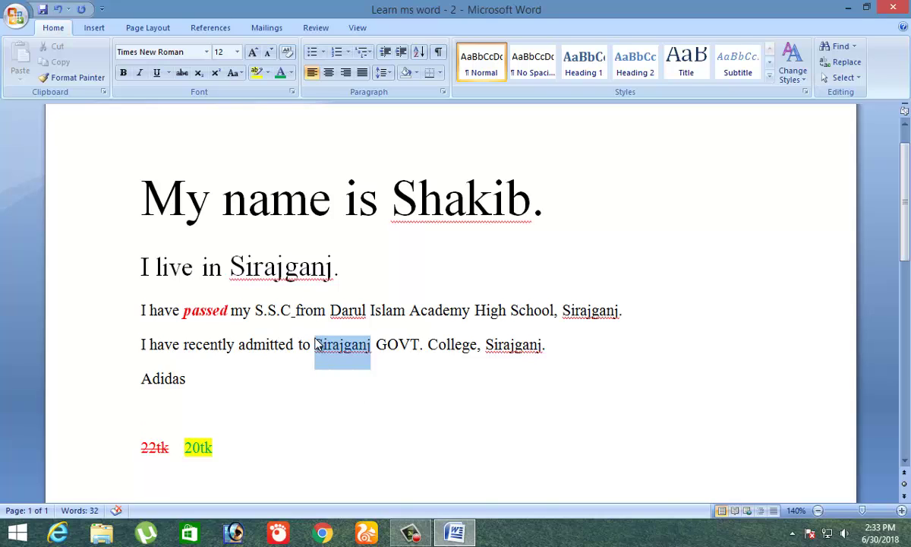
pyautogui.click(257, 73)
pyautogui.doubleClick(265, 344)
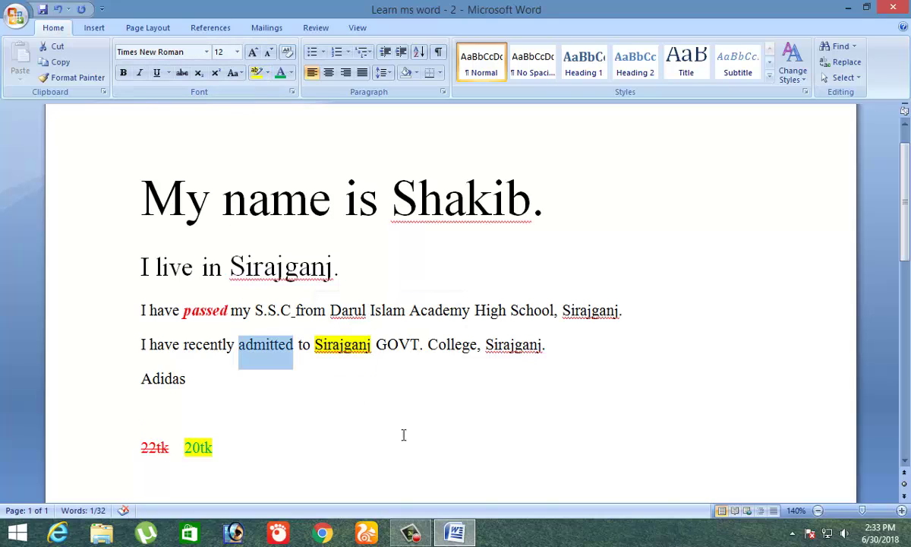
pyautogui.click(267, 72)
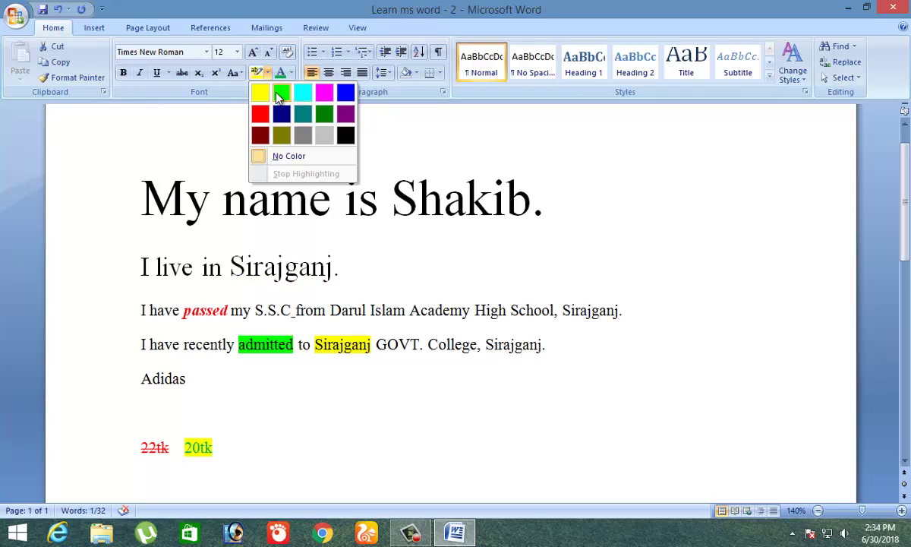
pyautogui.click(281, 93)
pyautogui.press('Left')
pyautogui.click(490, 309)
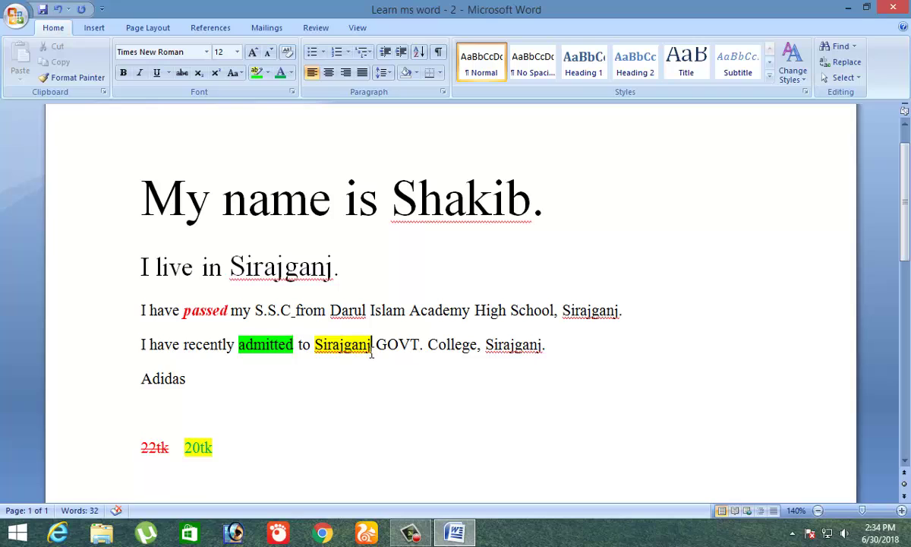
# - Clear the formatting from Sirajganj in the college sentence, leaving it Calibri 11
pyautogui.moveTo(371, 351); pyautogui.dragTo(316, 348)
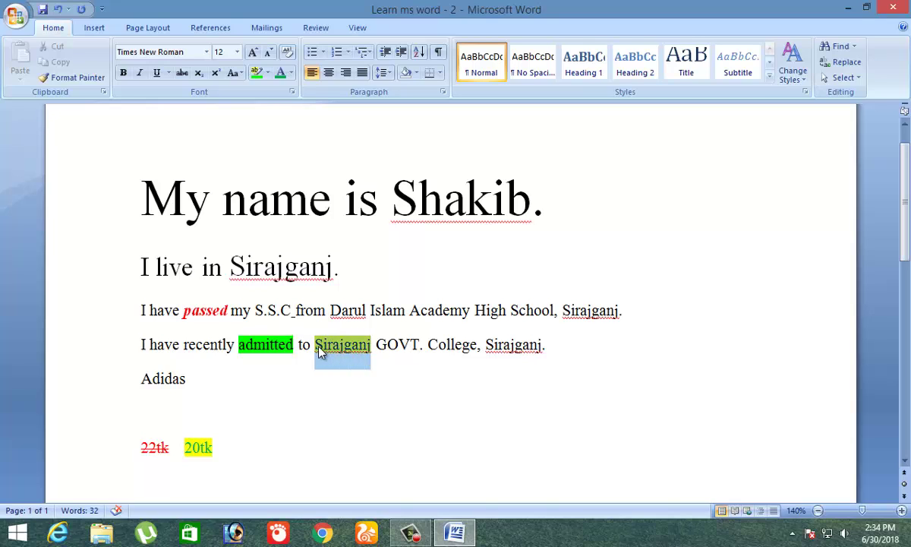
pyautogui.click(288, 54)
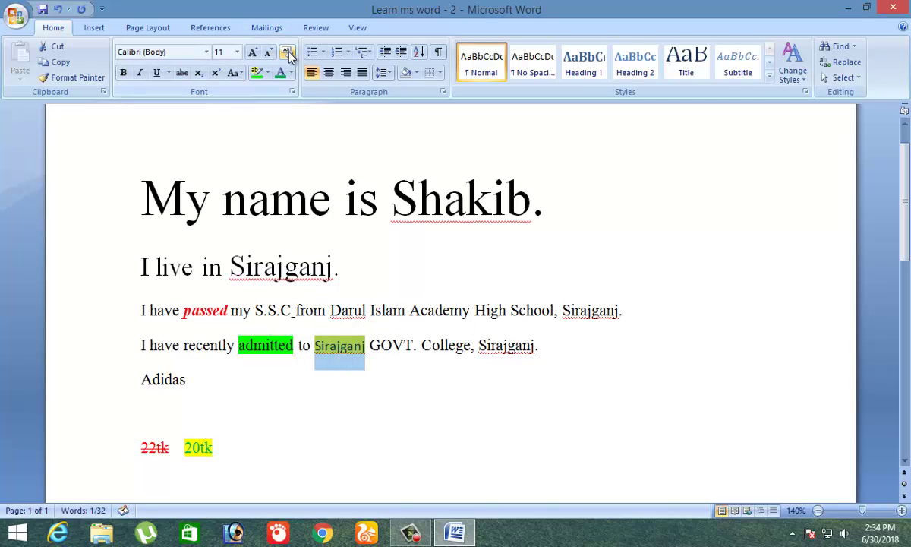
pyautogui.click(347, 346)
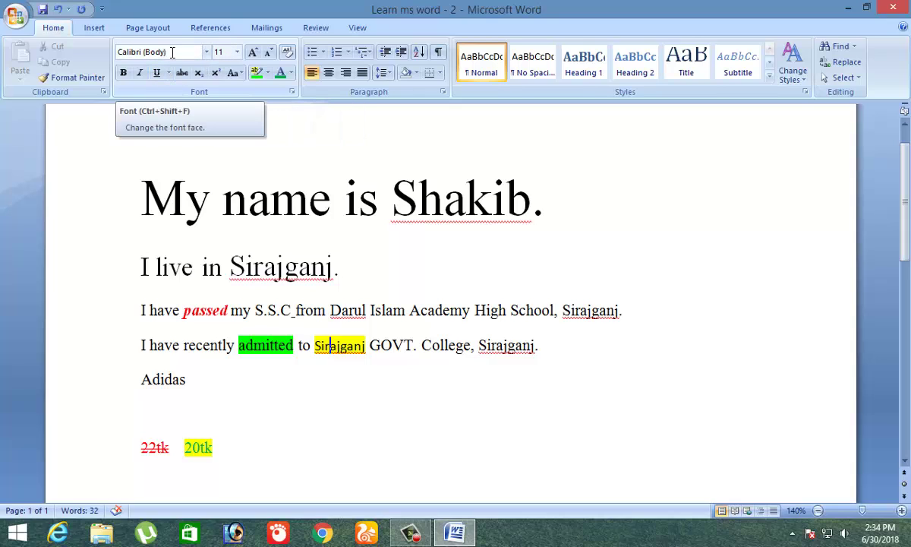
pyautogui.click(217, 52)
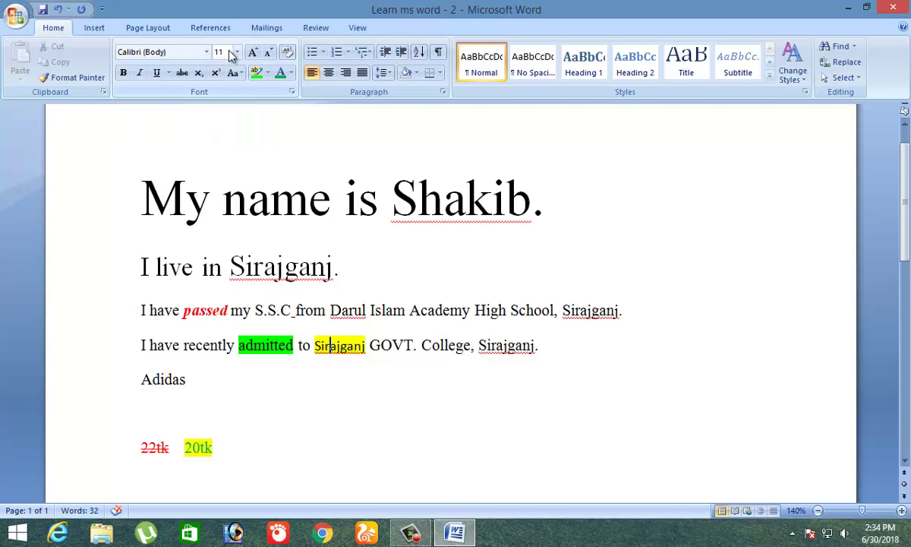
# - Clear the heading's formatting, then undo it to keep Times New Roman 38
pyautogui.click(416, 310)
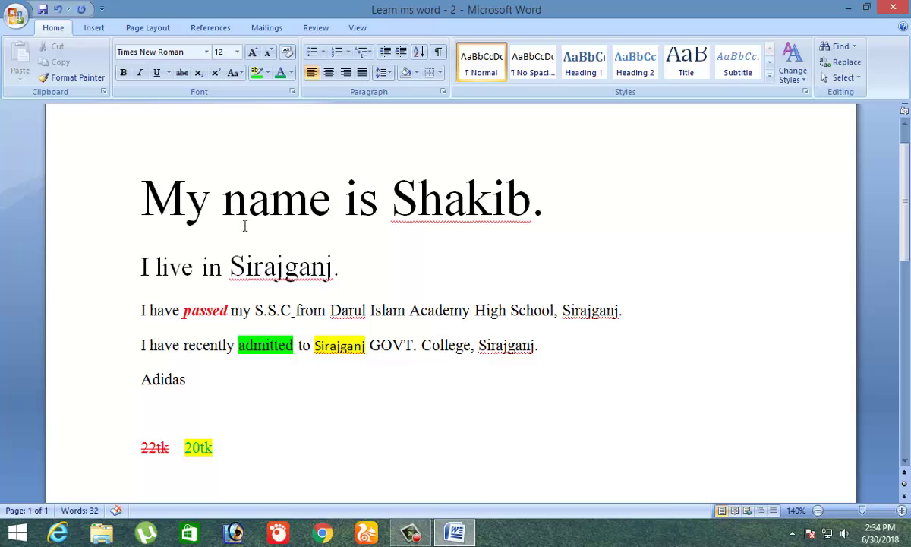
pyautogui.moveTo(570, 213); pyautogui.dragTo(167, 205)
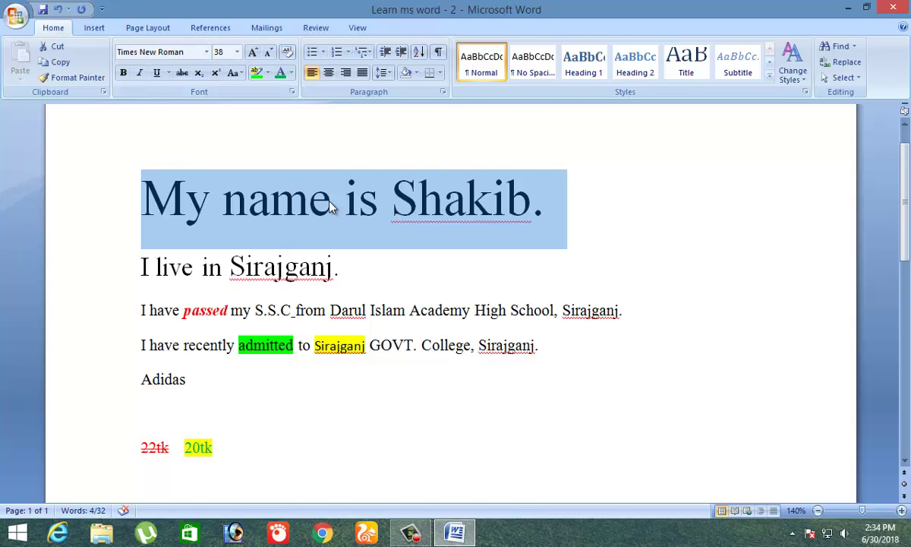
pyautogui.click(287, 52)
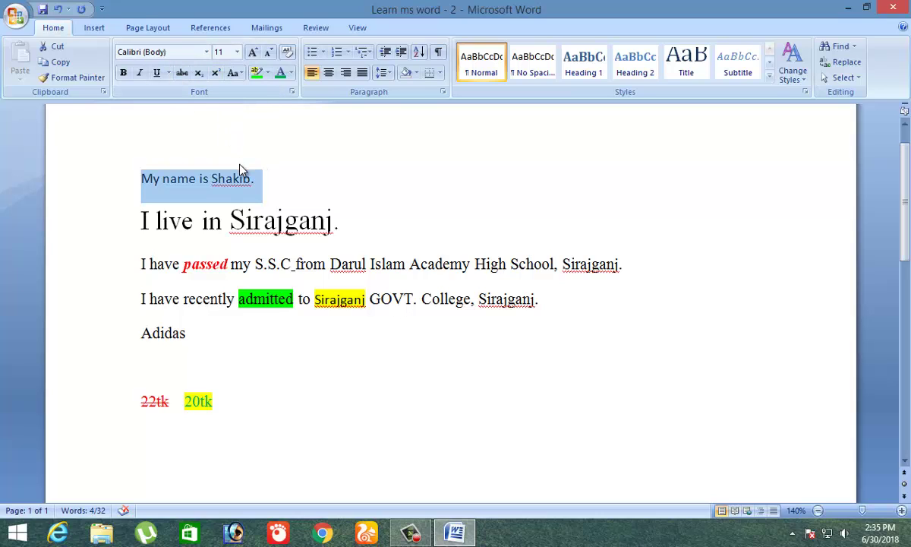
pyautogui.click(205, 50)
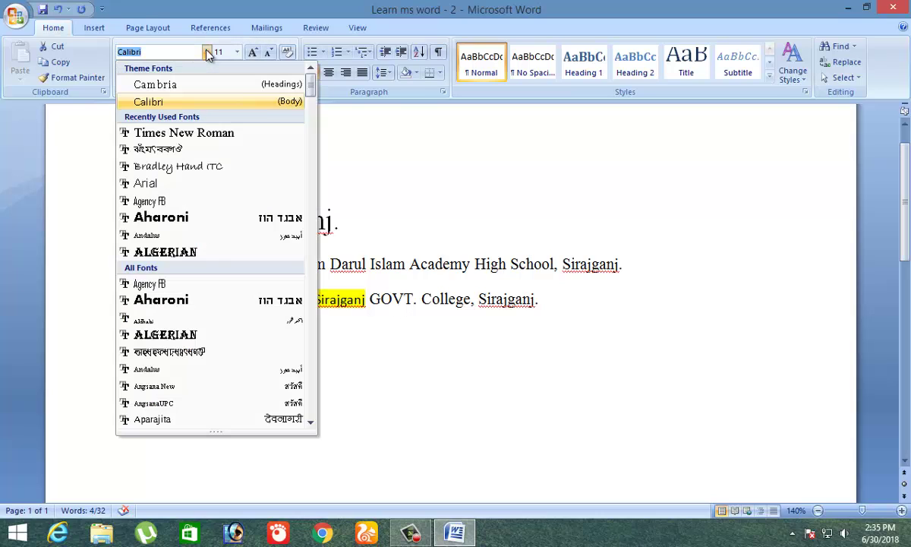
pyautogui.click(499, 176)
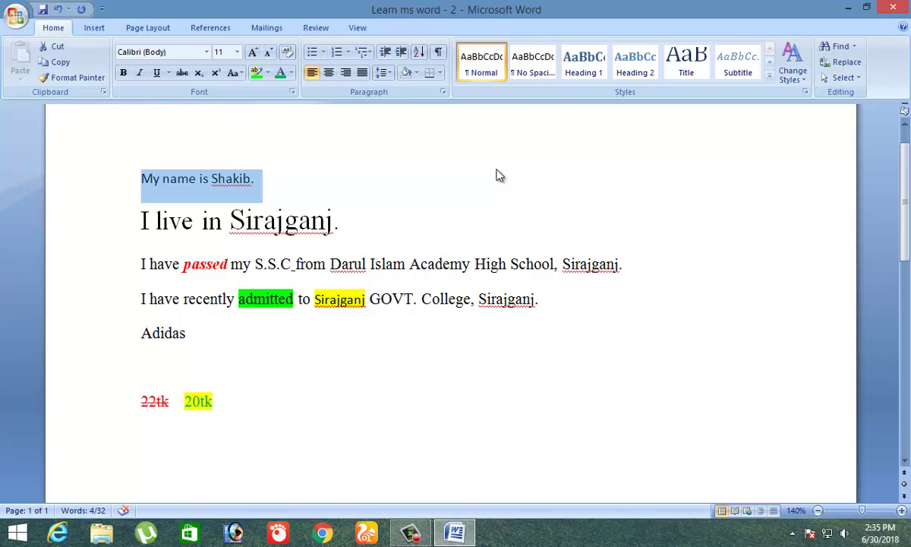
pyautogui.hotkey('ctrl', 'y')
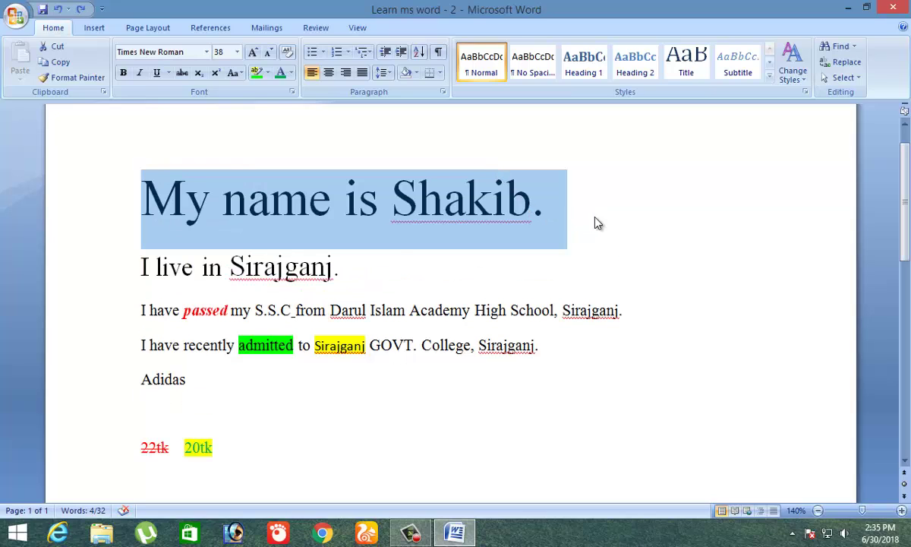
# - Deselect the 'My name is Shakib.' heading
pyautogui.click(596, 218)
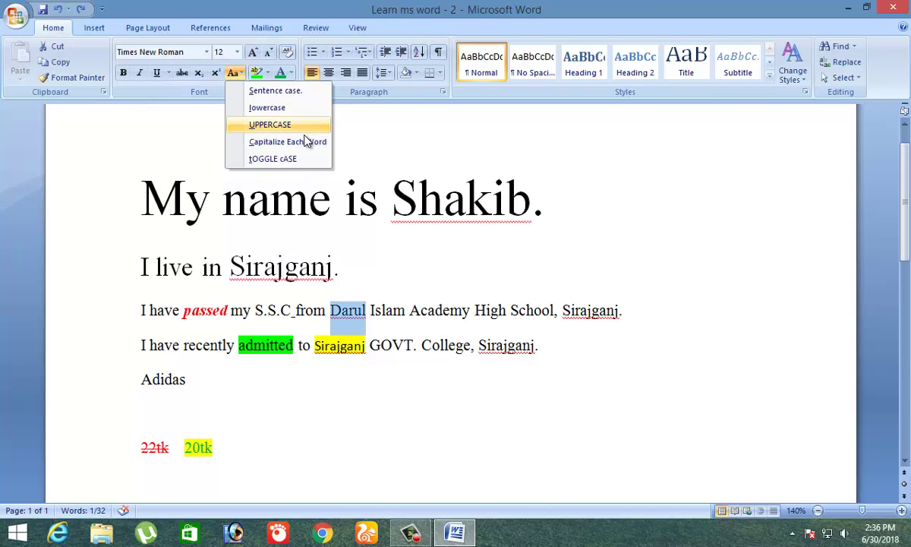
# - Switch the school name to DARUL, then back to lowercase darul
pyautogui.click(287, 124)
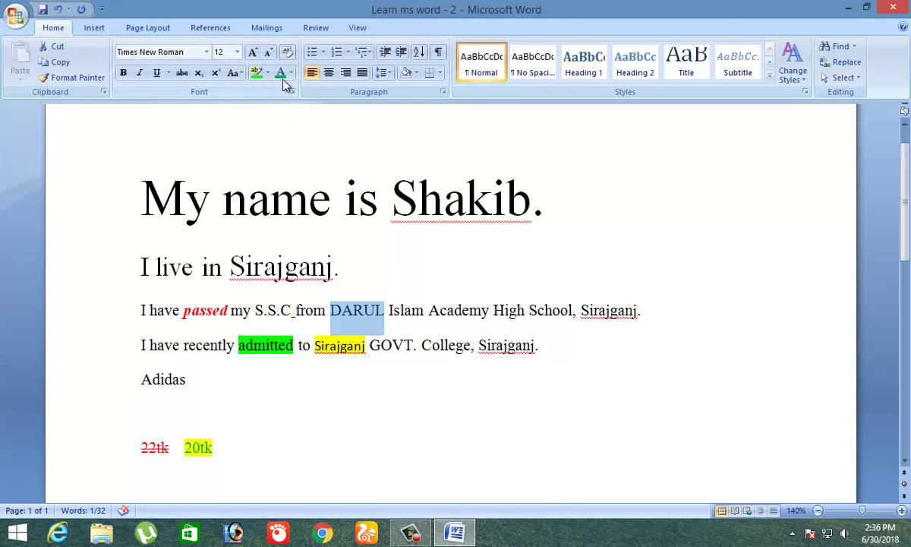
pyautogui.click(233, 73)
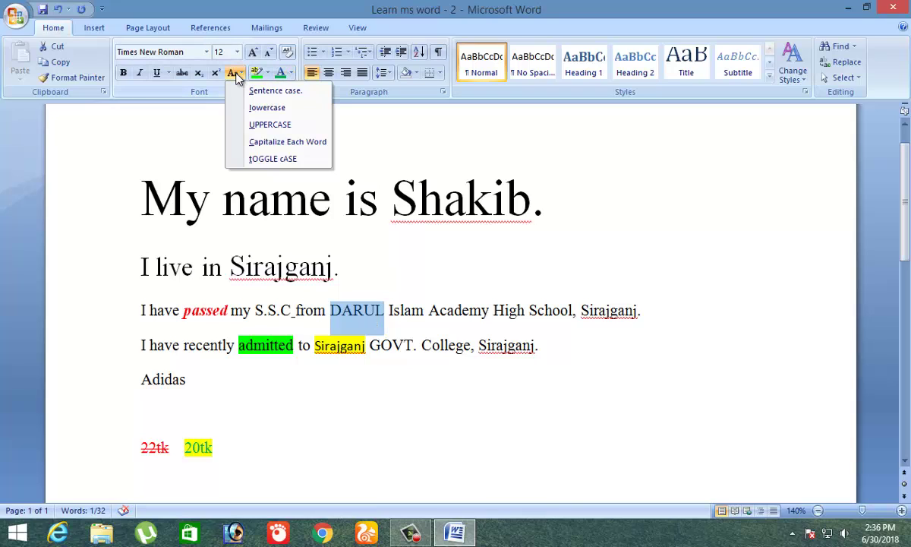
pyautogui.click(268, 107)
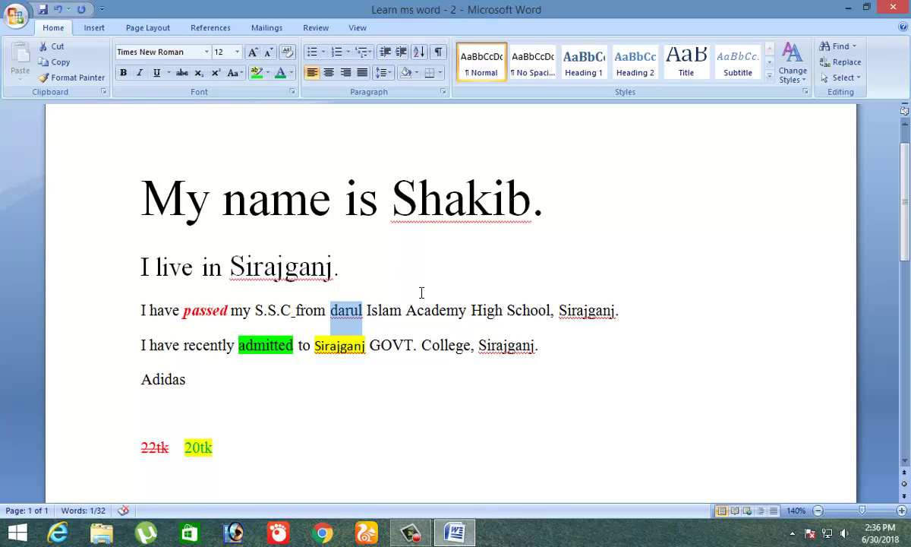
# - Make only the first letter of darul uppercase so it reads Darul
pyautogui.click(340, 266)
pyautogui.moveTo(332, 310); pyautogui.dragTo(338, 310)
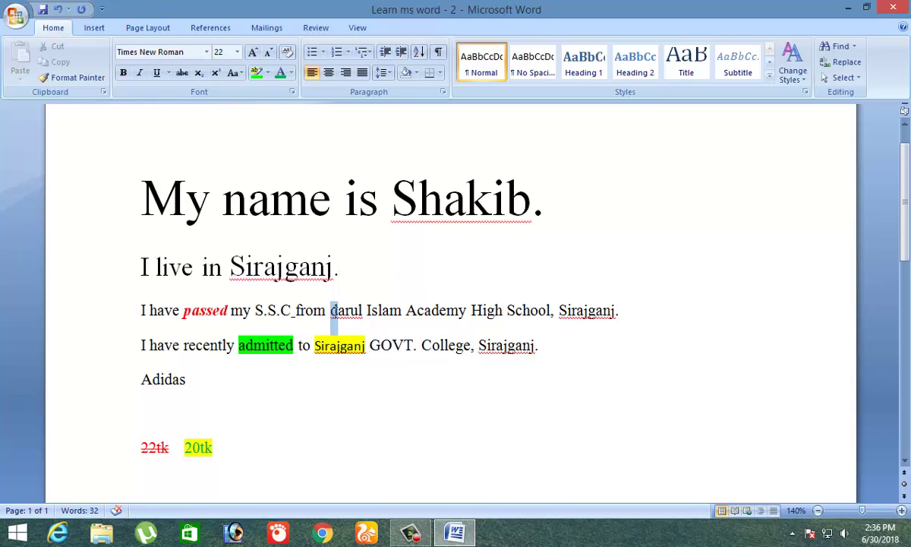
pyautogui.click(234, 73)
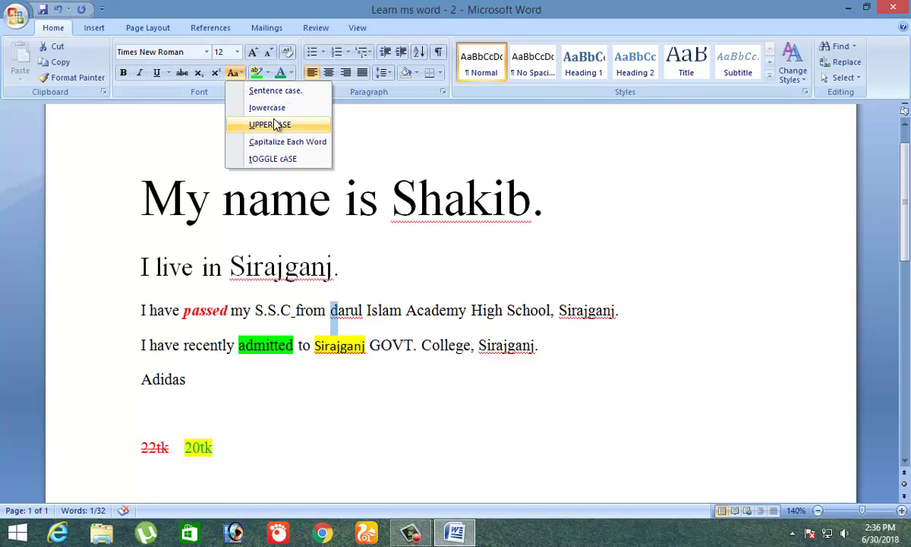
pyautogui.click(275, 123)
pyautogui.click(507, 310)
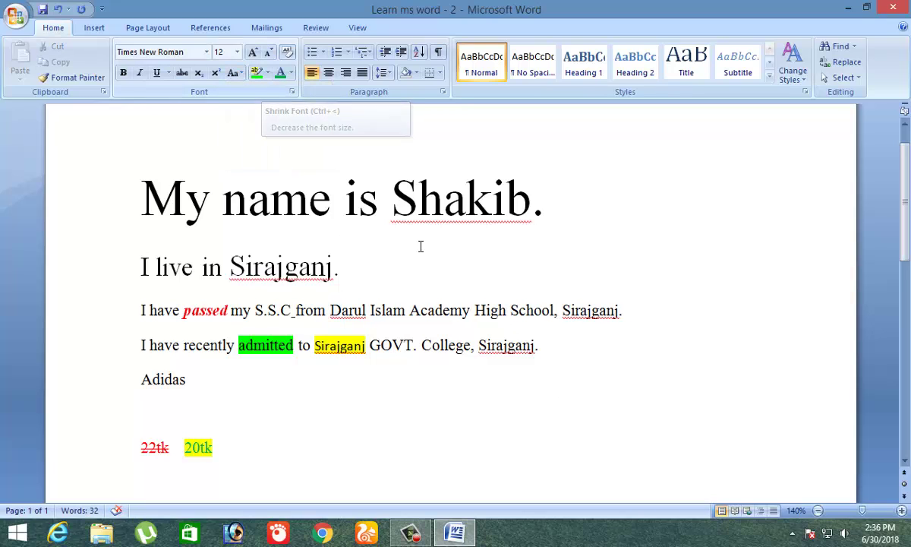
# - Grow the opening name line to 72 pt, then shrink it back to 36 pt
pyautogui.moveTo(551, 204); pyautogui.dragTo(135, 201)
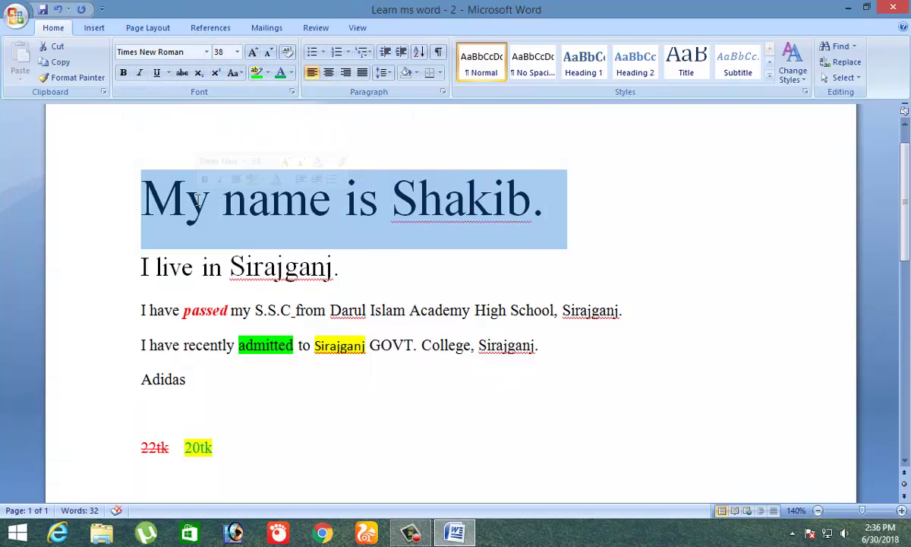
pyautogui.click(255, 51)
pyautogui.click(255, 51)
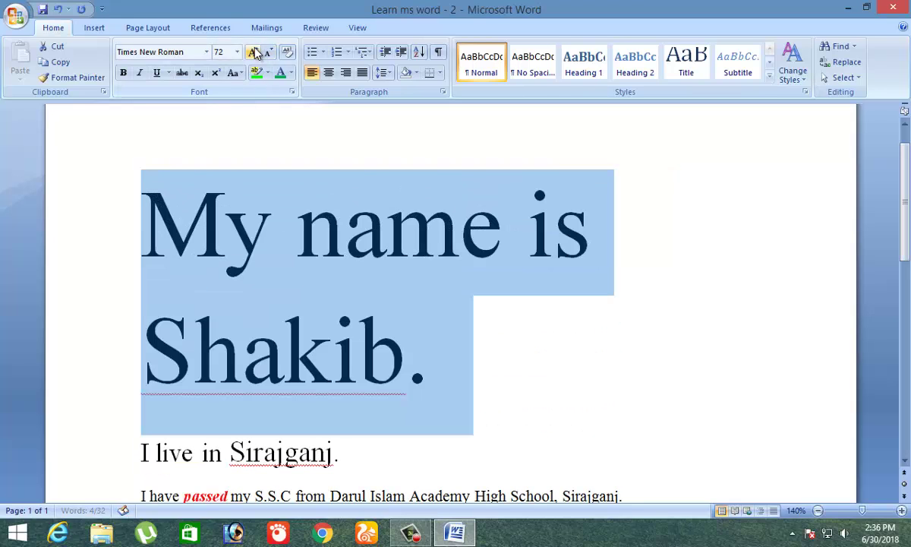
pyautogui.click(268, 57)
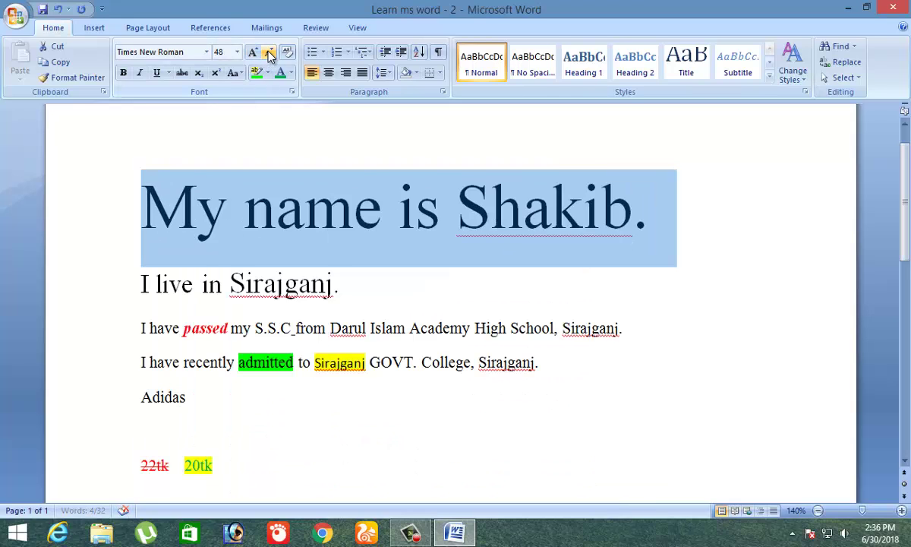
pyautogui.click(271, 57)
pyautogui.click(266, 196)
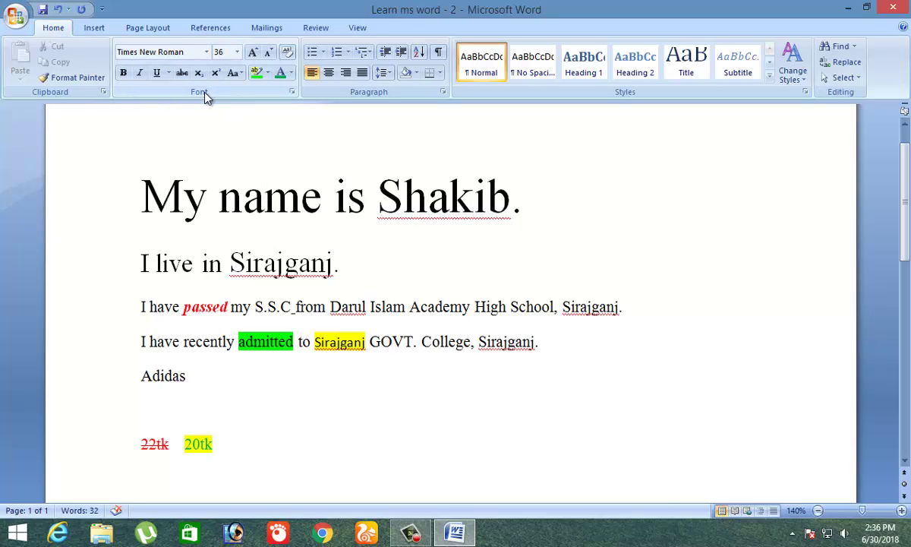
# - Open the Font dialog, reposition it, close it, and select 'name' in the first line
pyautogui.click(292, 92)
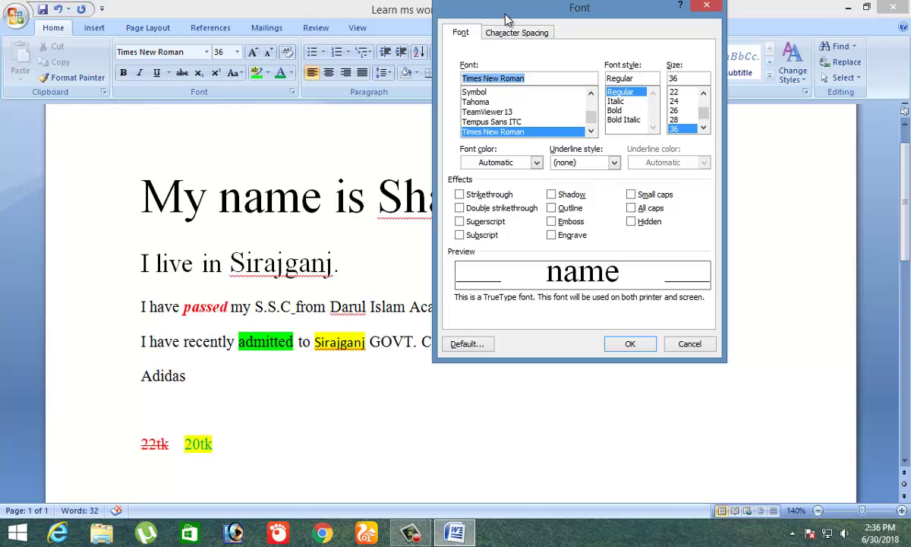
pyautogui.moveTo(504, 9); pyautogui.dragTo(389, 108)
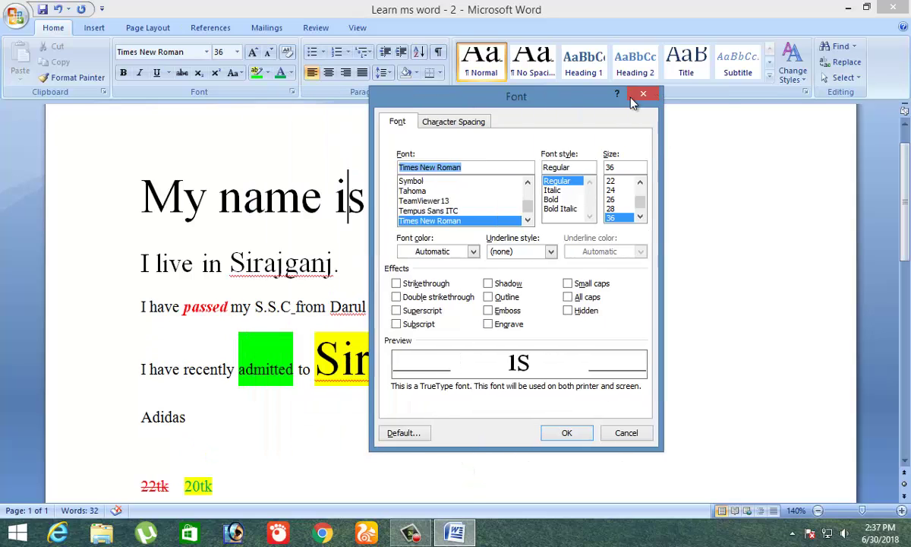
pyautogui.moveTo(441, 103); pyautogui.dragTo(642, 99)
pyautogui.press('Escape')
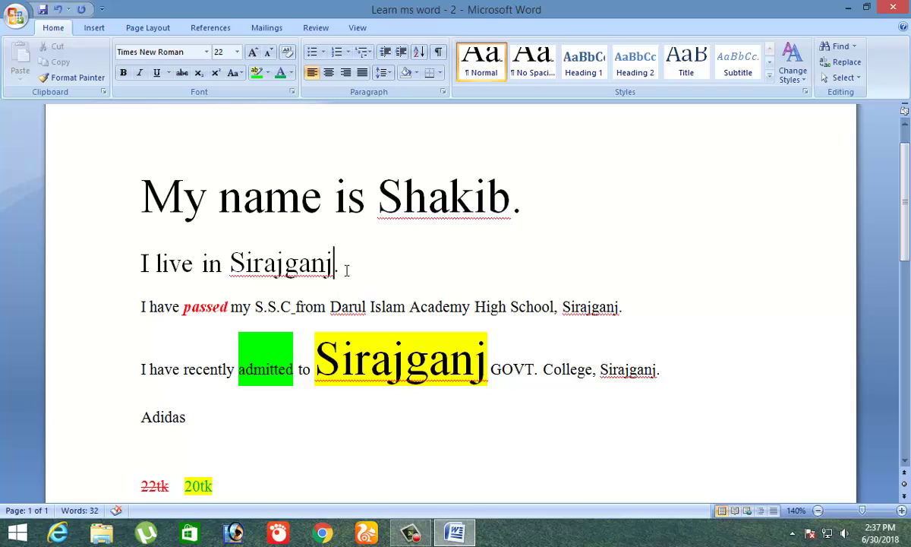
pyautogui.moveTo(322, 197); pyautogui.dragTo(219, 199)
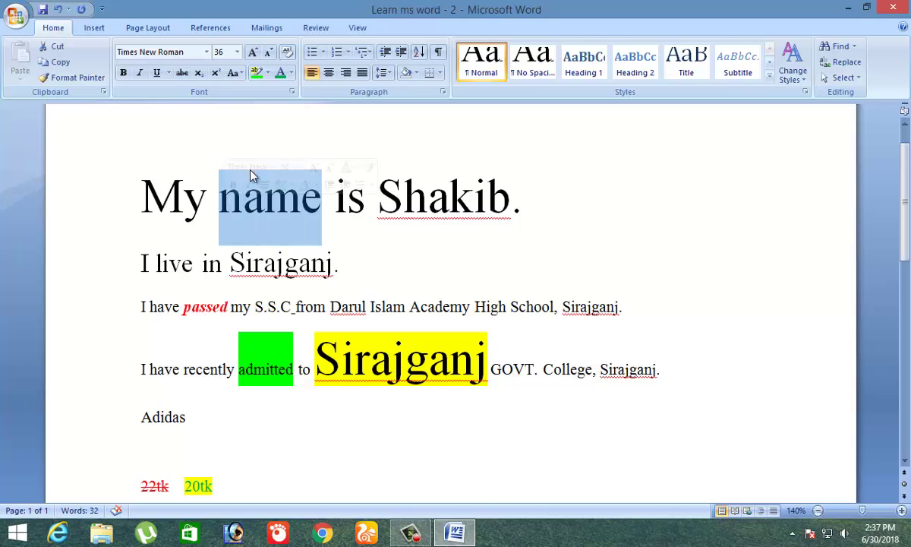
# - Set Times New Roman 36 pt as the default font from the Font dialog
pyautogui.click(292, 92)
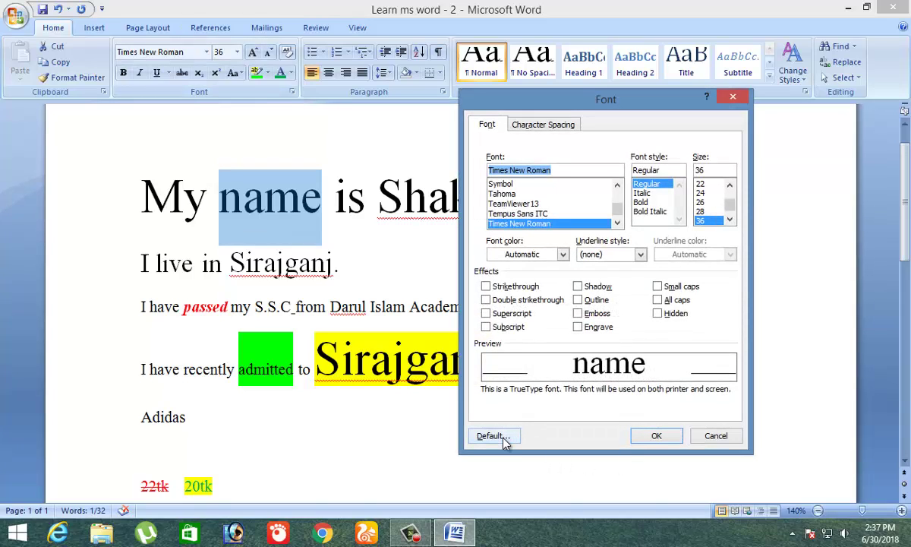
pyautogui.click(501, 436)
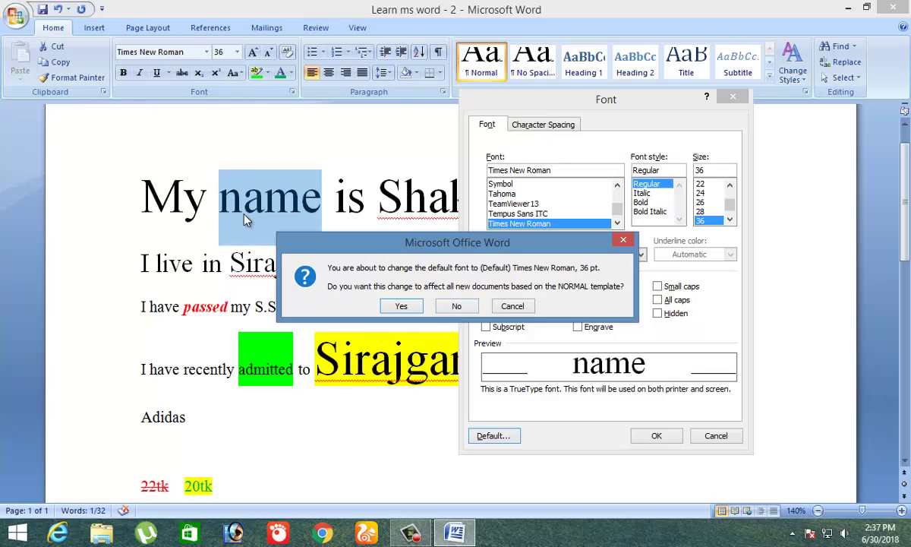
pyautogui.click(401, 305)
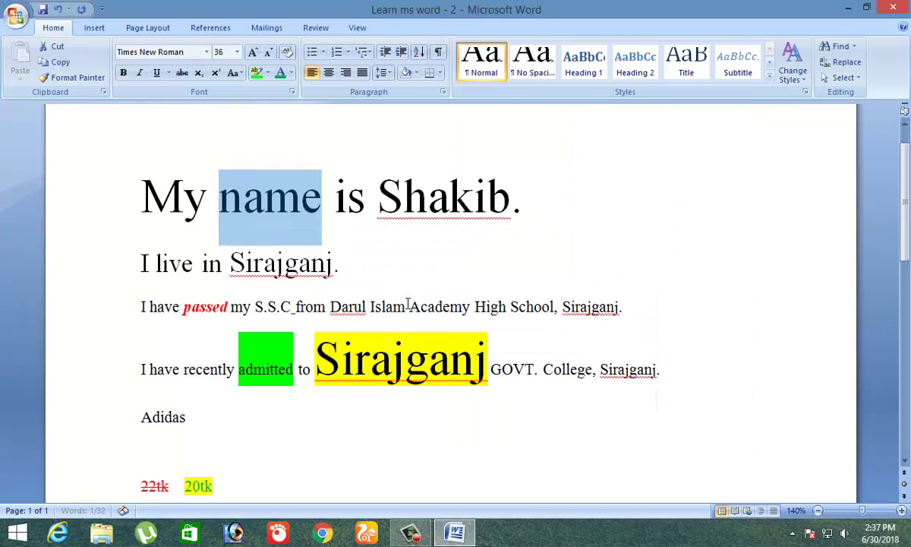
pyautogui.click(430, 272)
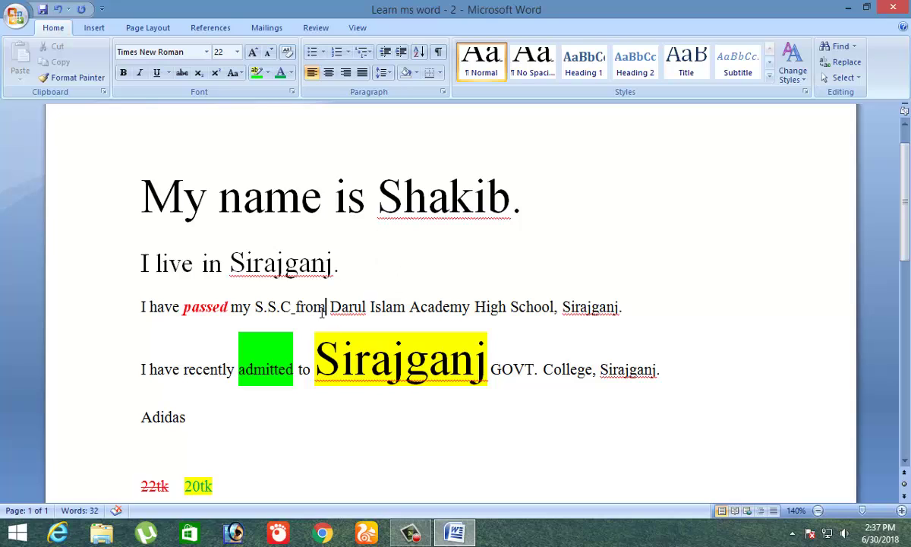
# - Enlarge 'from' in the school sentence to 36 pt and open the Font dialog
pyautogui.moveTo(325, 307); pyautogui.dragTo(296, 308)
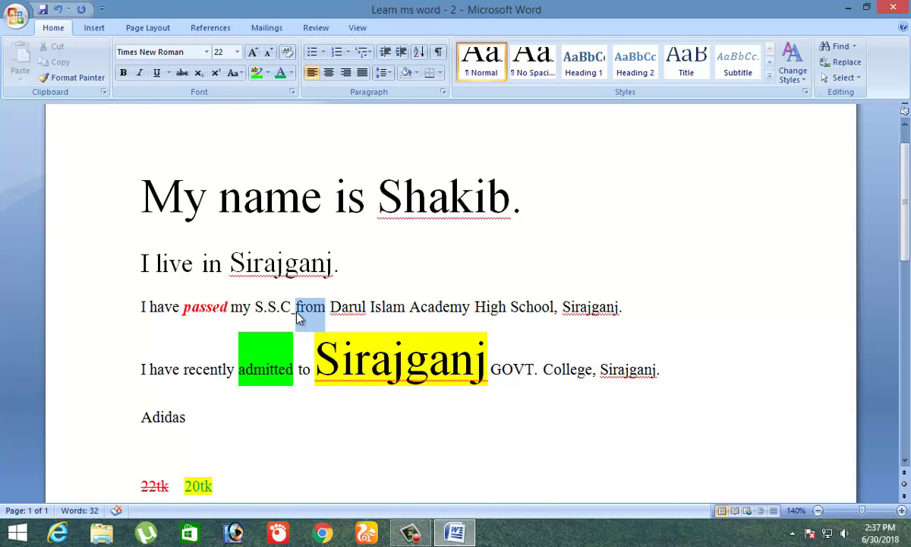
pyautogui.click(287, 52)
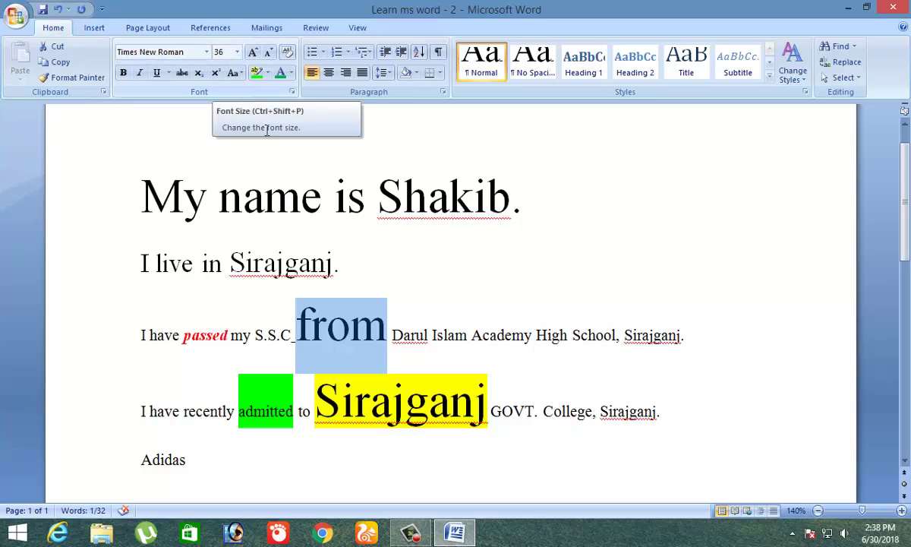
pyautogui.click(291, 92)
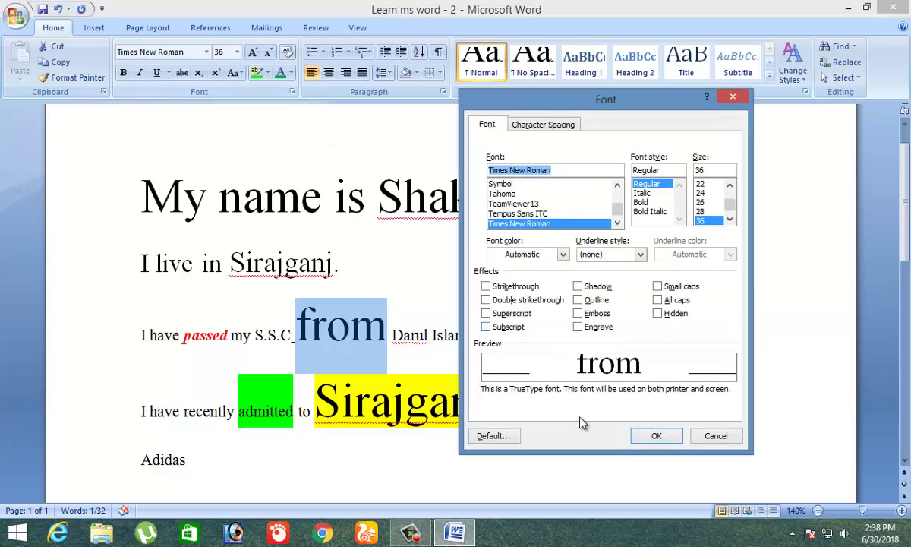
# - Cancel making 36 pt the default and close the Font dialog unchanged
pyautogui.click(506, 438)
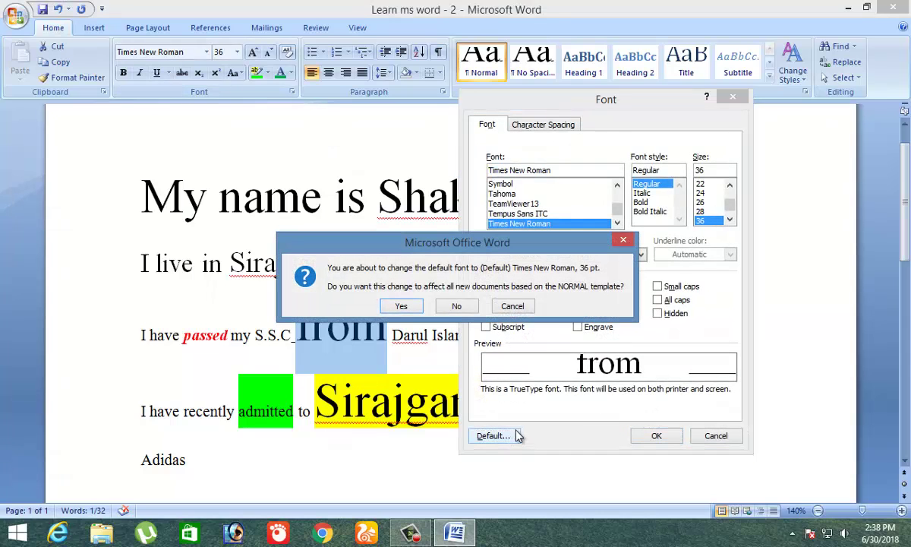
pyautogui.click(512, 307)
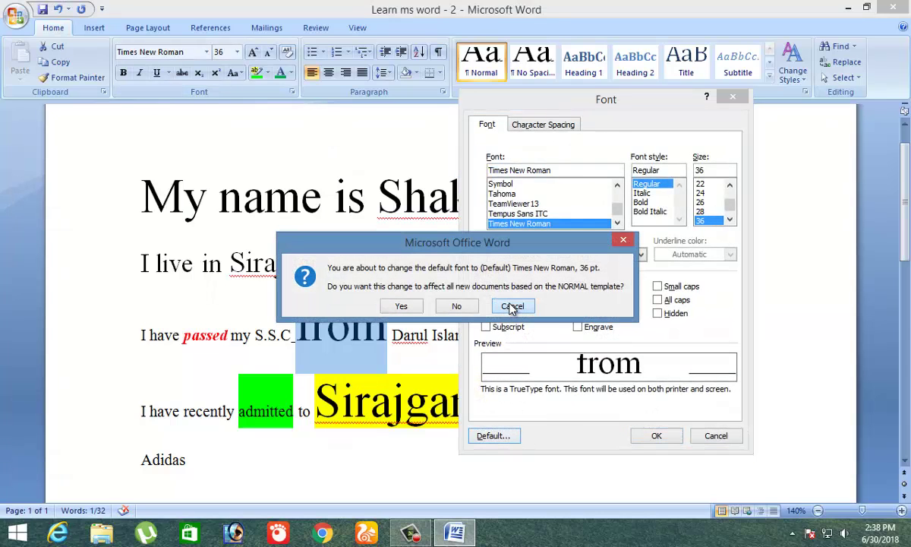
pyautogui.click(716, 436)
pyautogui.click(404, 334)
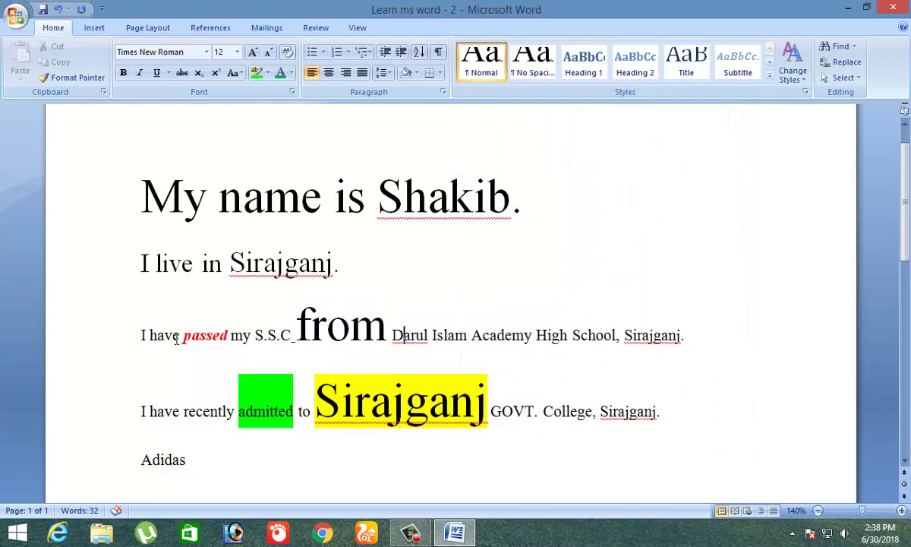
# - Using 'I have', make Times New Roman 12 pt the default font
pyautogui.moveTo(182, 335); pyautogui.dragTo(137, 339)
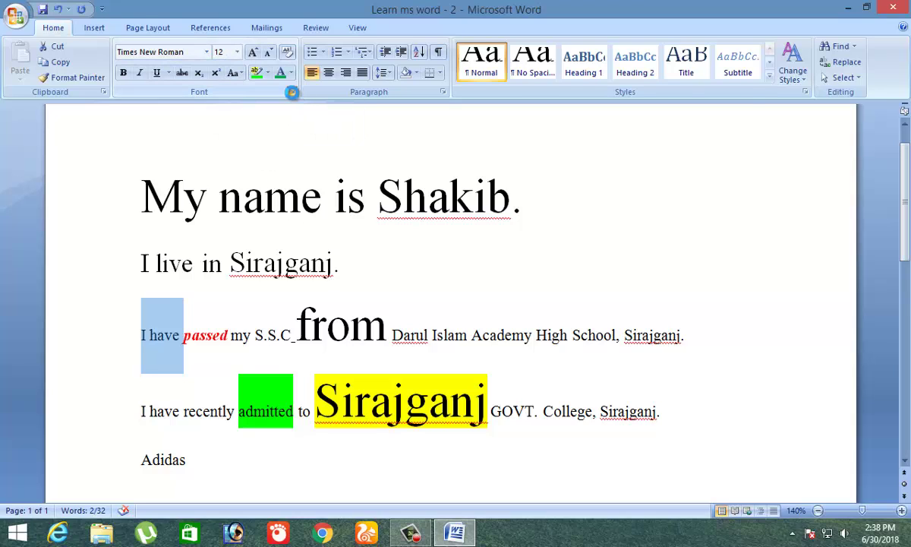
pyautogui.click(293, 92)
pyautogui.click(492, 436)
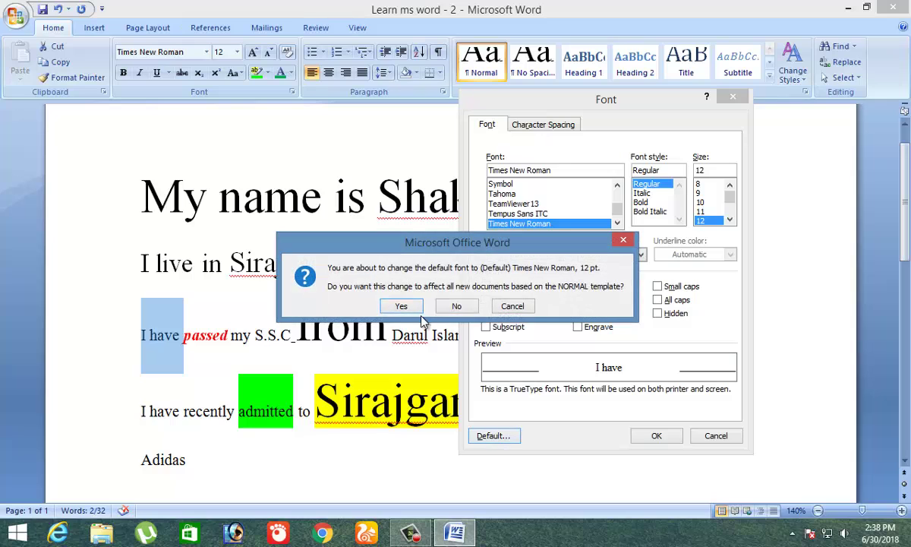
pyautogui.click(402, 304)
pyautogui.click(426, 415)
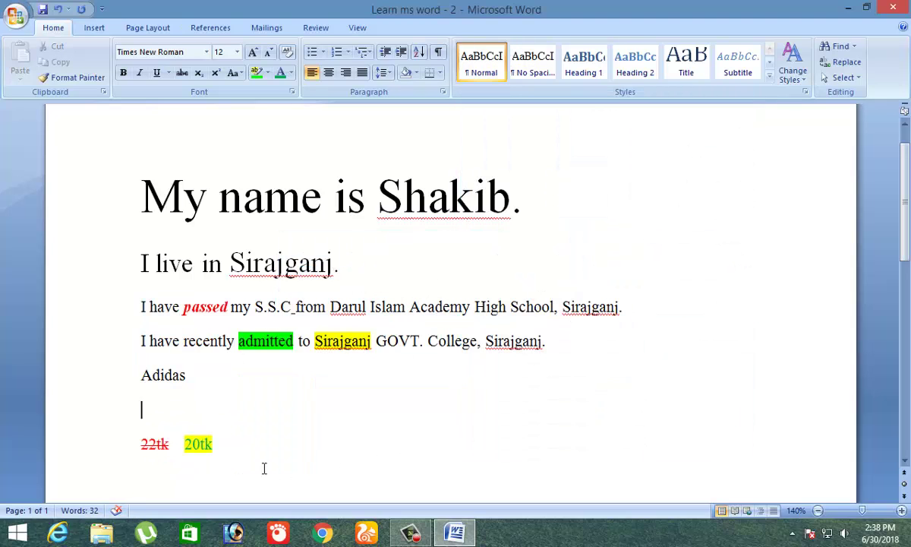
pyautogui.click(251, 441)
# - Clear formatting from the entire document and open the Font dialog for it
pyautogui.hotkey('ctrl', 'a')
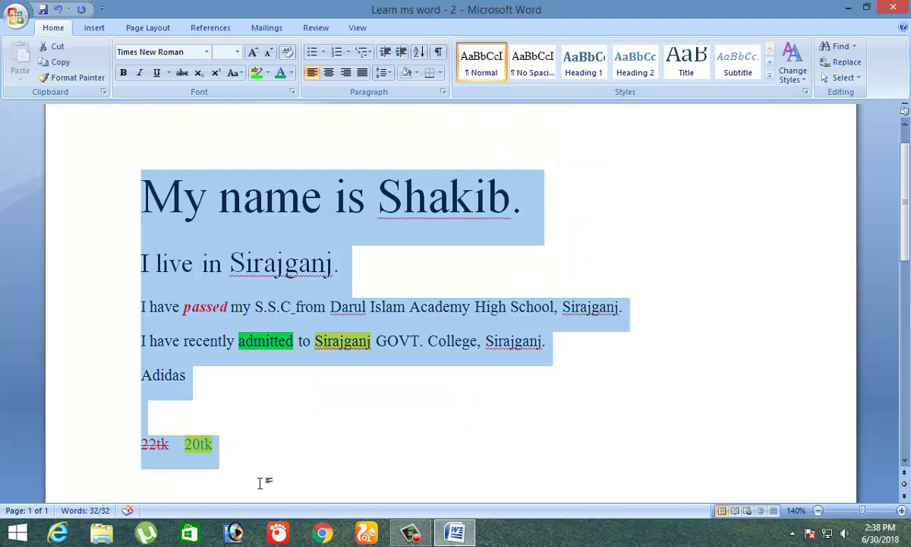
pyautogui.click(287, 51)
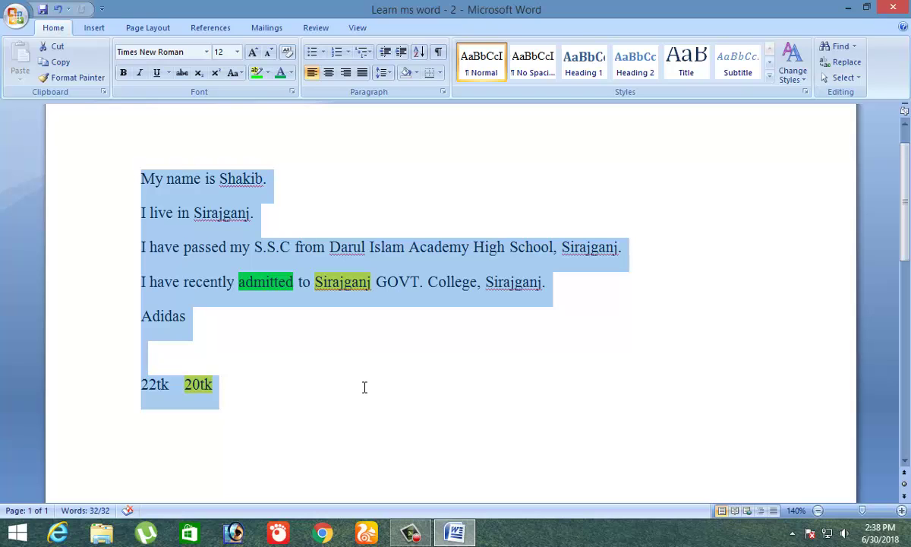
pyautogui.click(291, 93)
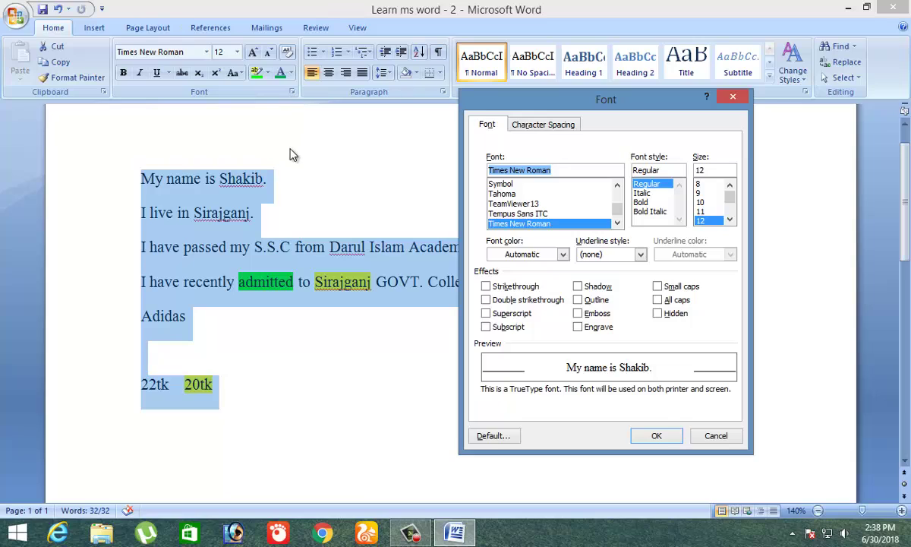
# - Condense the character spacing of all text to 1.8 pt, then reselect the whole document
pyautogui.click(541, 125)
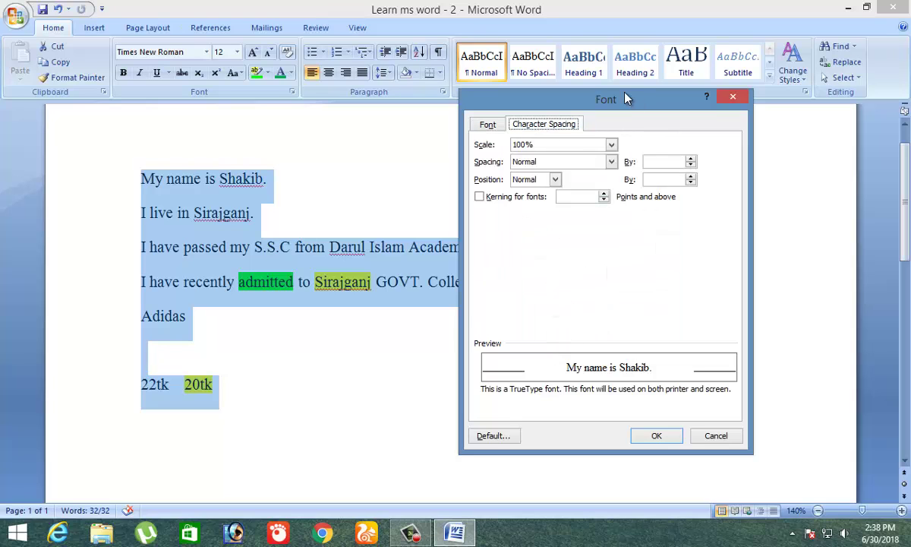
pyautogui.moveTo(626, 99); pyautogui.dragTo(656, 59)
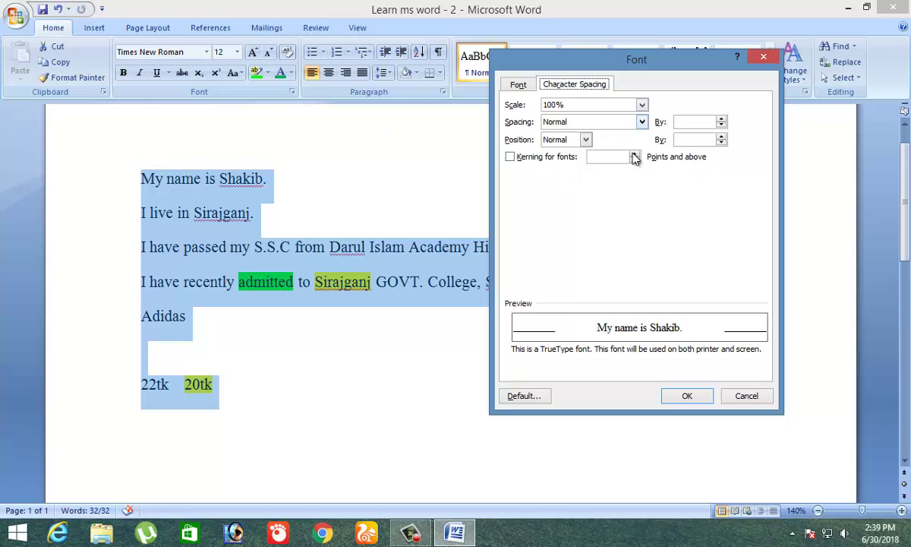
pyautogui.click(722, 125)
pyautogui.click(721, 126)
pyautogui.click(722, 126)
pyautogui.click(721, 126)
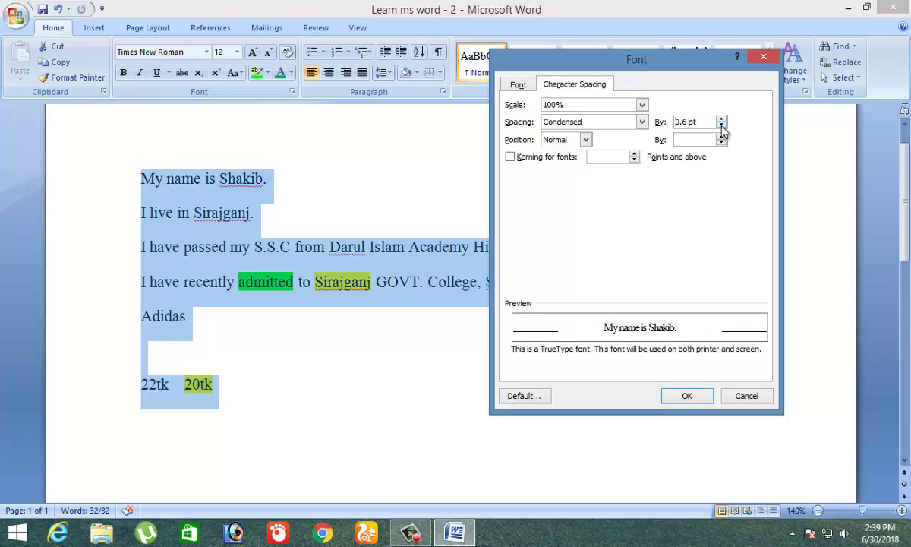
pyautogui.click(722, 126)
pyautogui.click(721, 126)
pyautogui.click(722, 126)
pyautogui.click(722, 126)
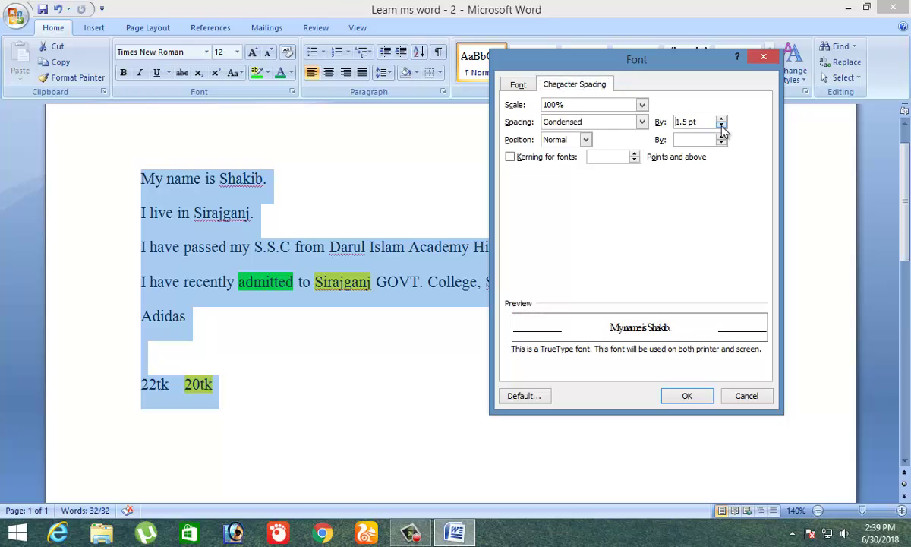
pyautogui.click(722, 126)
pyautogui.click(686, 396)
pyautogui.click(232, 296)
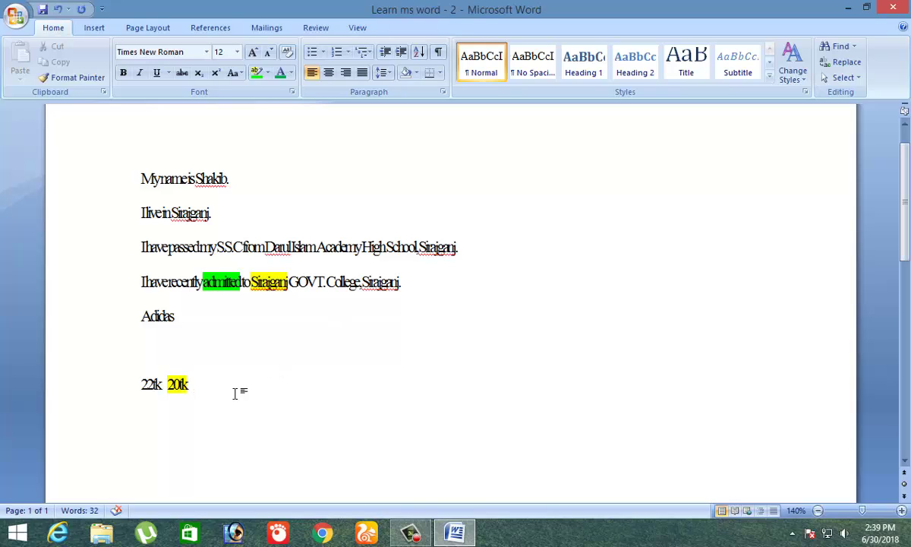
pyautogui.moveTo(238, 391); pyautogui.dragTo(148, 179)
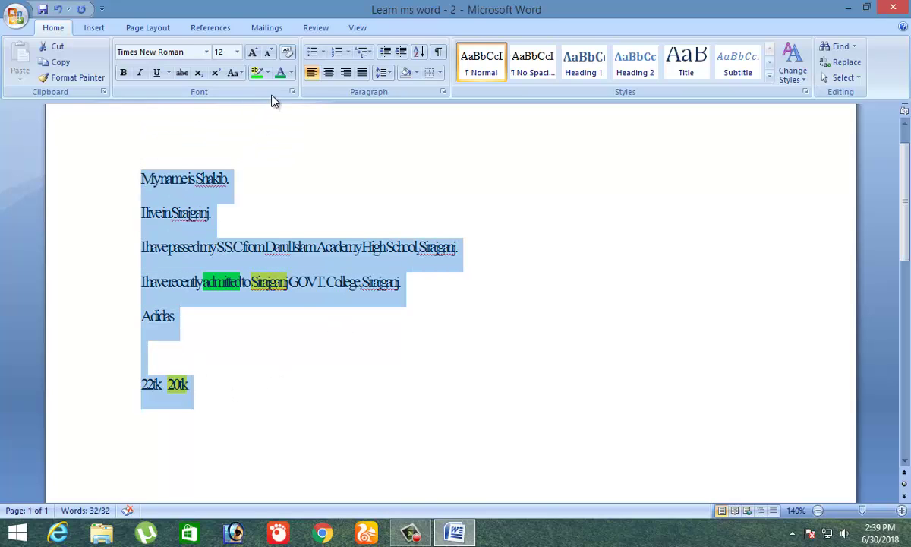
# - Change the character spacing from Condensed 1.8 pt to Expanded by 2 pt
pyautogui.click(293, 92)
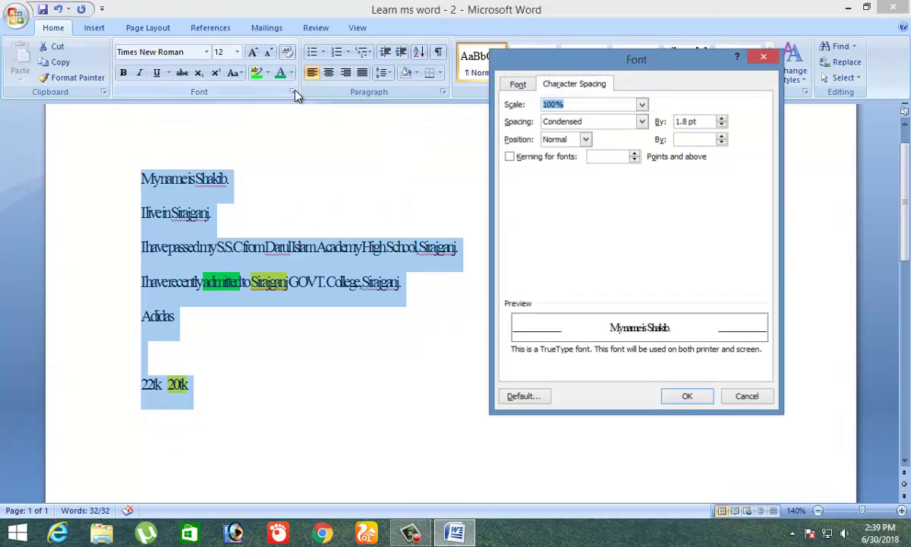
pyautogui.click(643, 122)
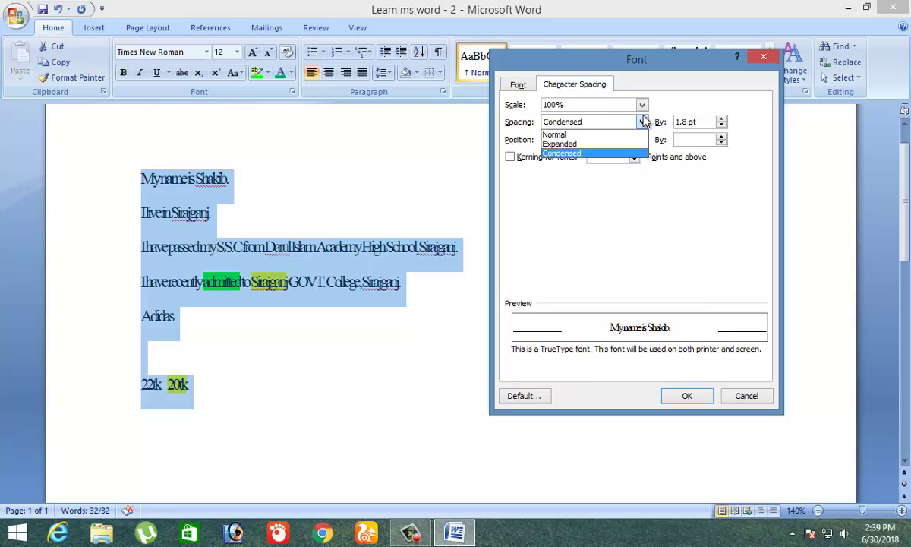
pyautogui.click(644, 122)
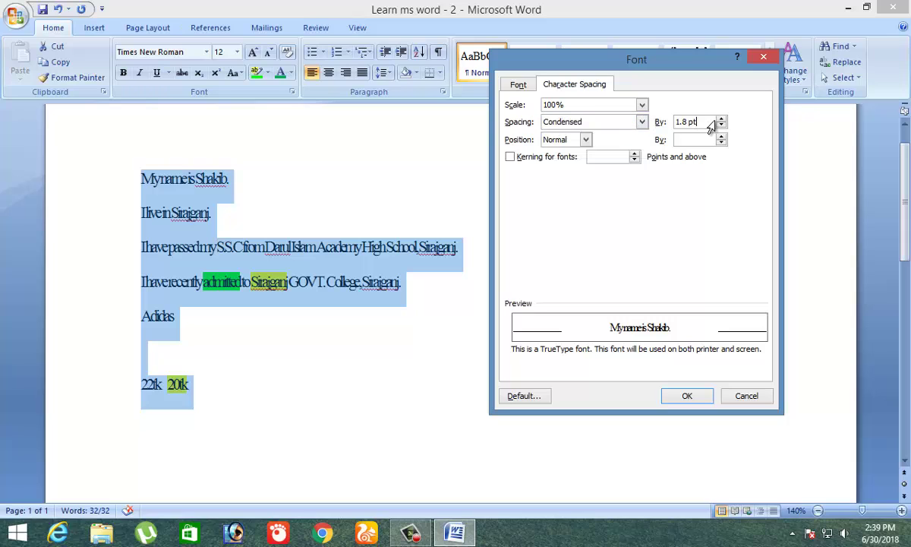
pyautogui.click(642, 121)
pyautogui.click(581, 139)
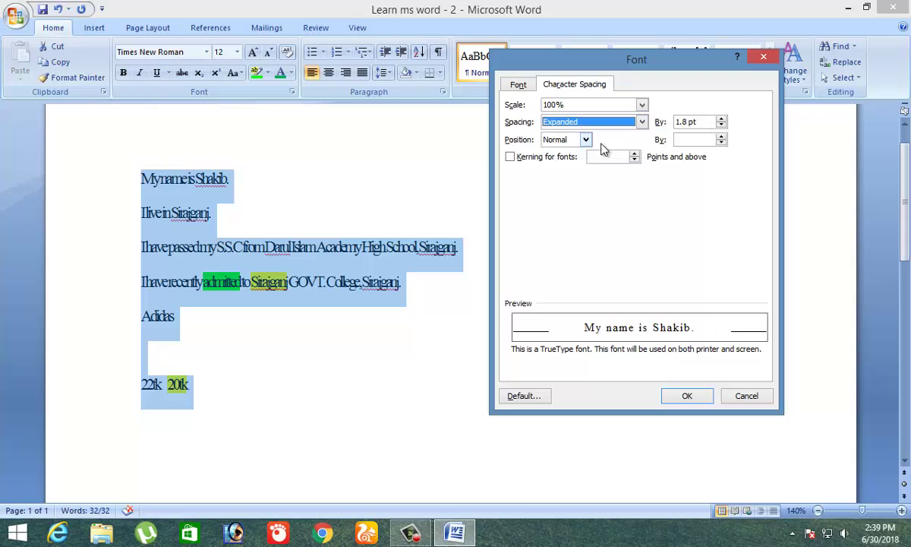
pyautogui.press('Tab')
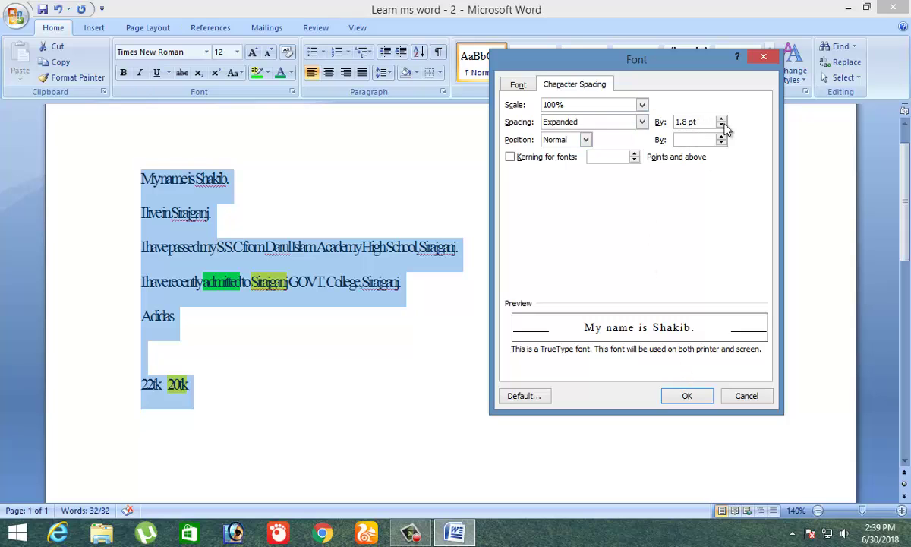
pyautogui.click(660, 122)
pyautogui.write('2')
pyautogui.click(688, 396)
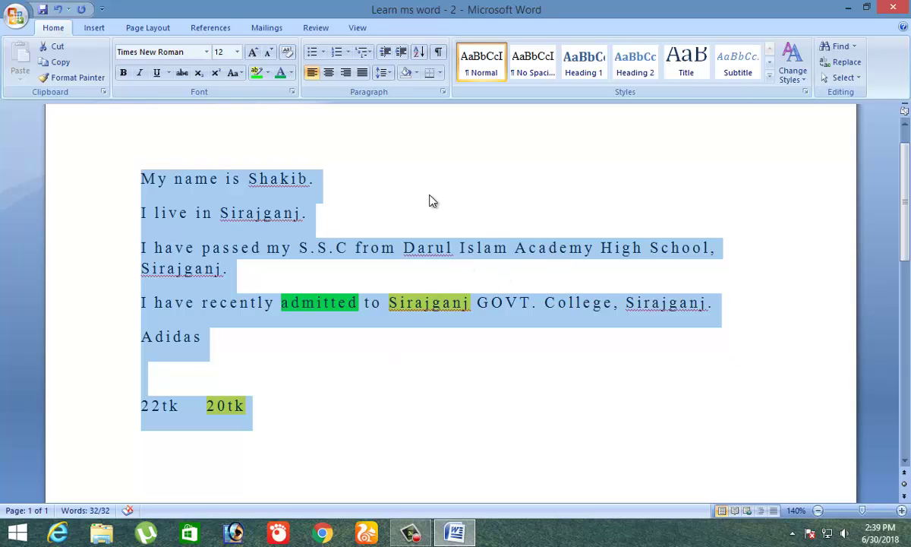
# - Set character spacing to Normal and raise the text position by 3 pt
pyautogui.click(293, 92)
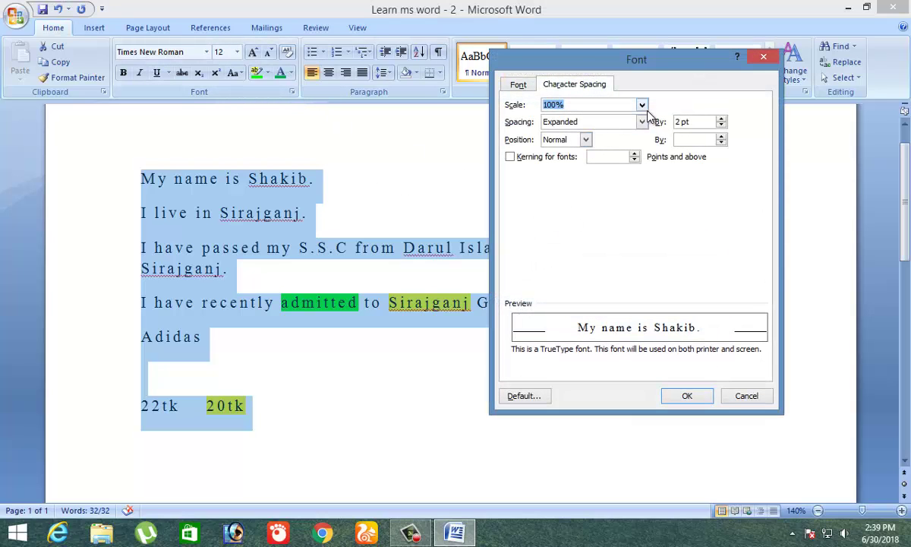
pyautogui.click(642, 122)
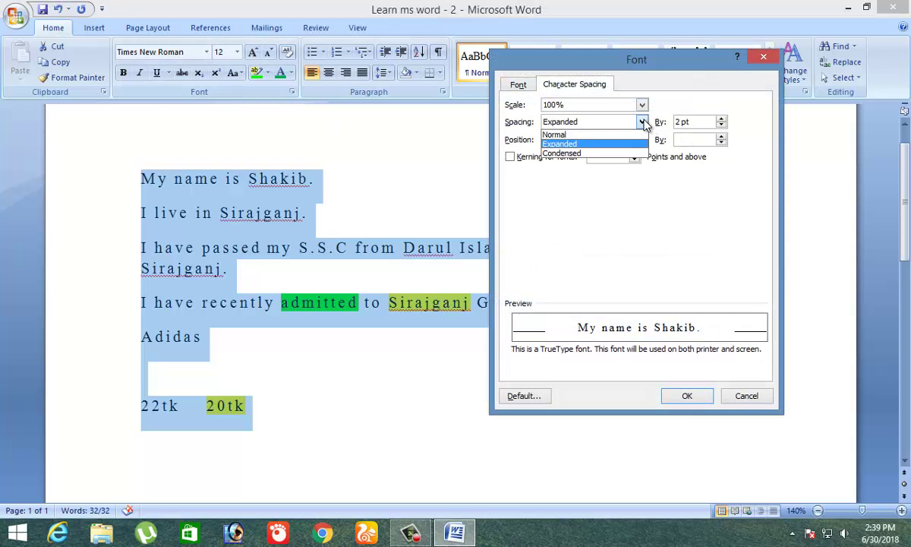
pyautogui.click(562, 134)
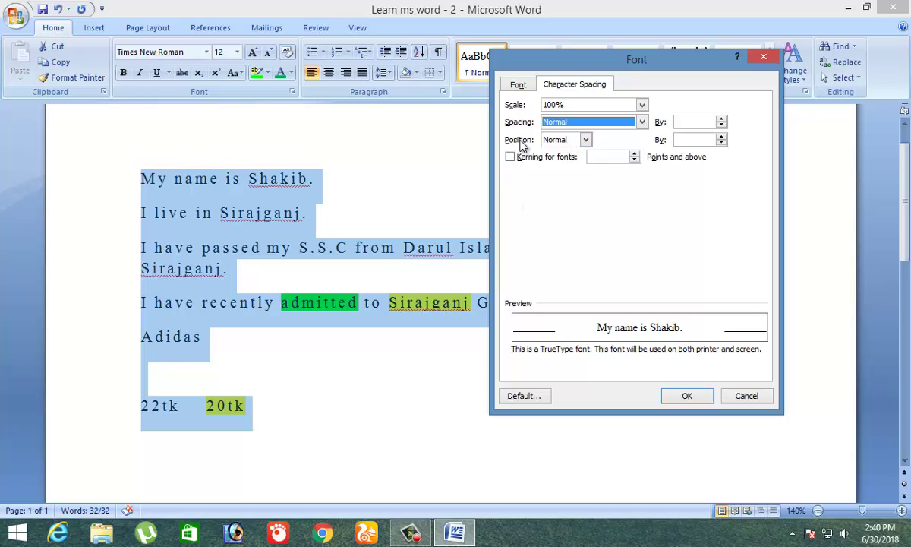
pyautogui.click(586, 141)
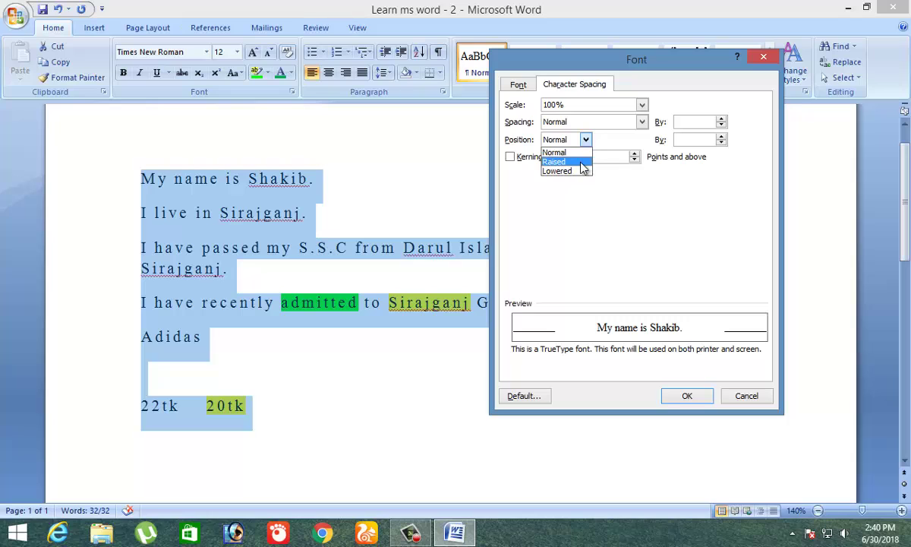
pyautogui.click(562, 162)
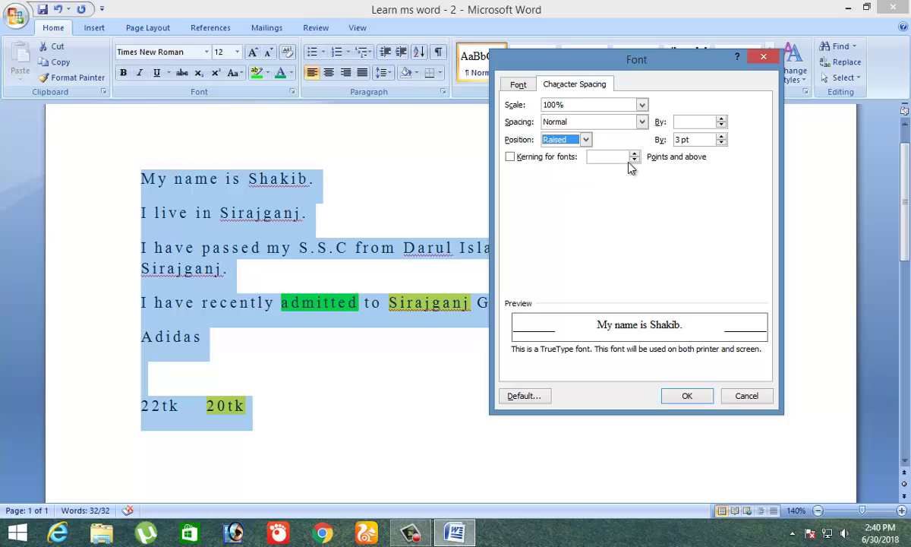
pyautogui.click(635, 157)
pyautogui.click(698, 398)
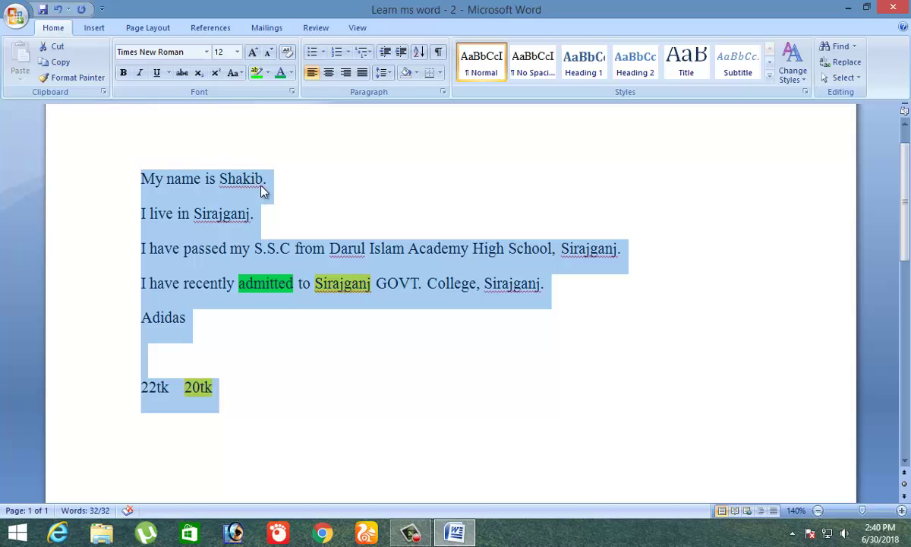
# - Increase the raised text position from 3 pt to 9 pt
pyautogui.click(291, 91)
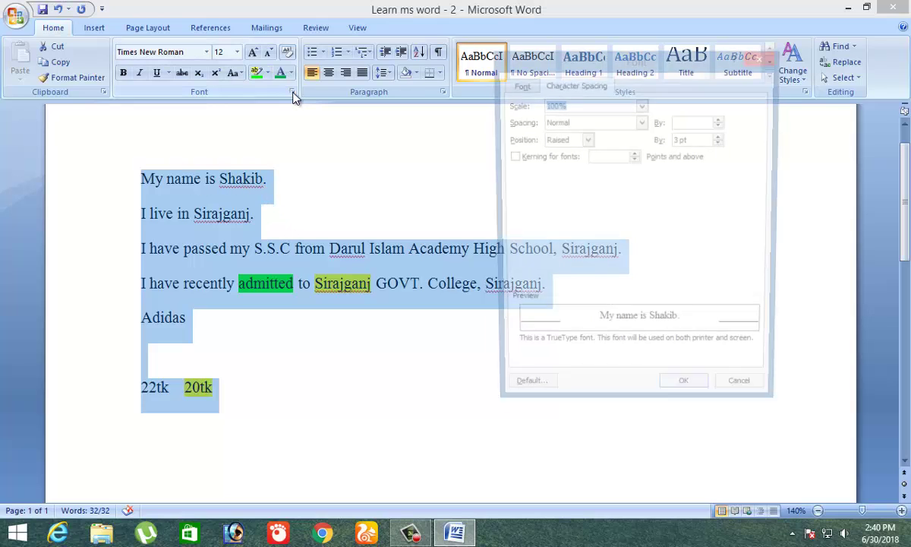
pyautogui.click(658, 140)
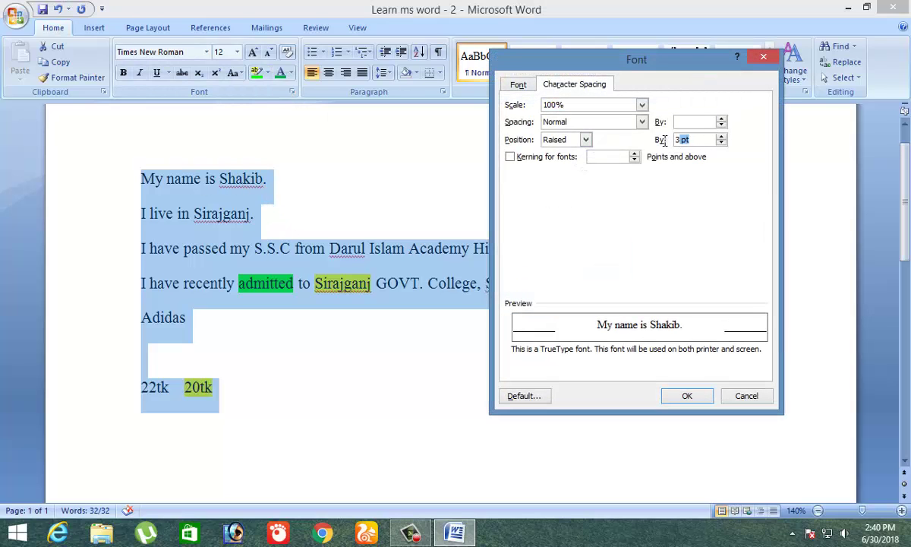
pyautogui.write('9')
pyautogui.click(681, 397)
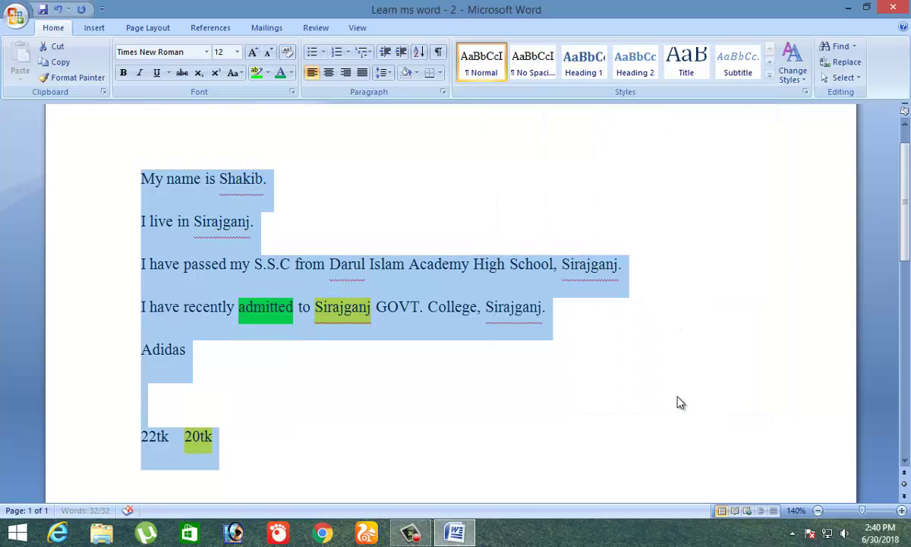
# - Switch the text position to Lowered by 9 pt, then reopen the Font dialog
pyautogui.click(292, 91)
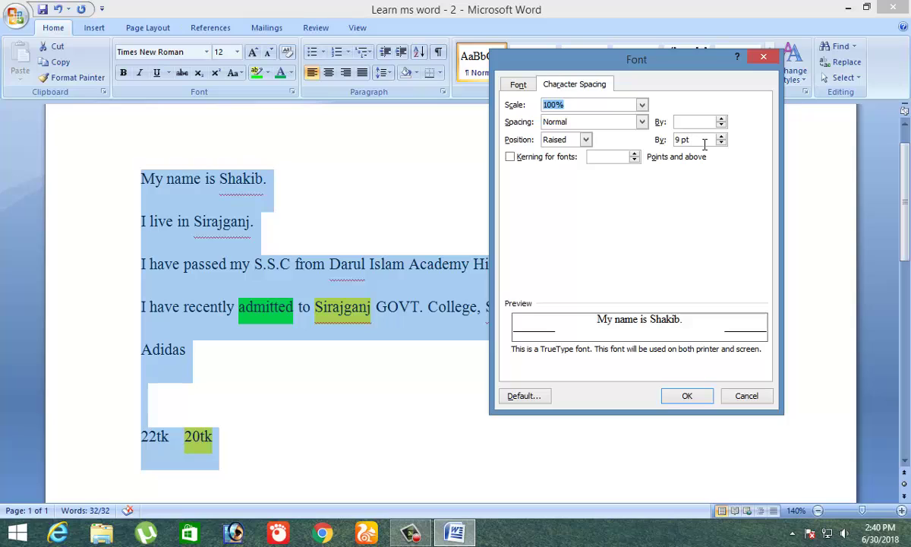
pyautogui.click(586, 140)
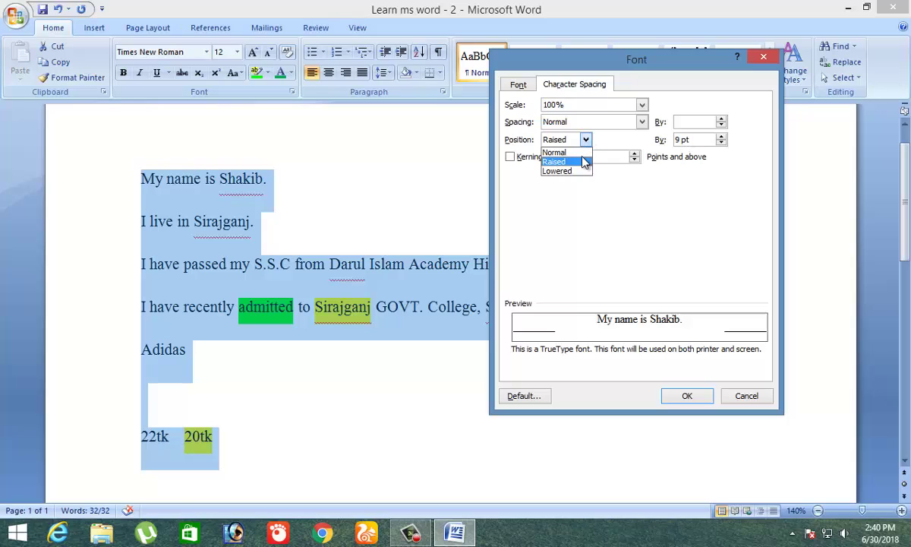
pyautogui.click(568, 171)
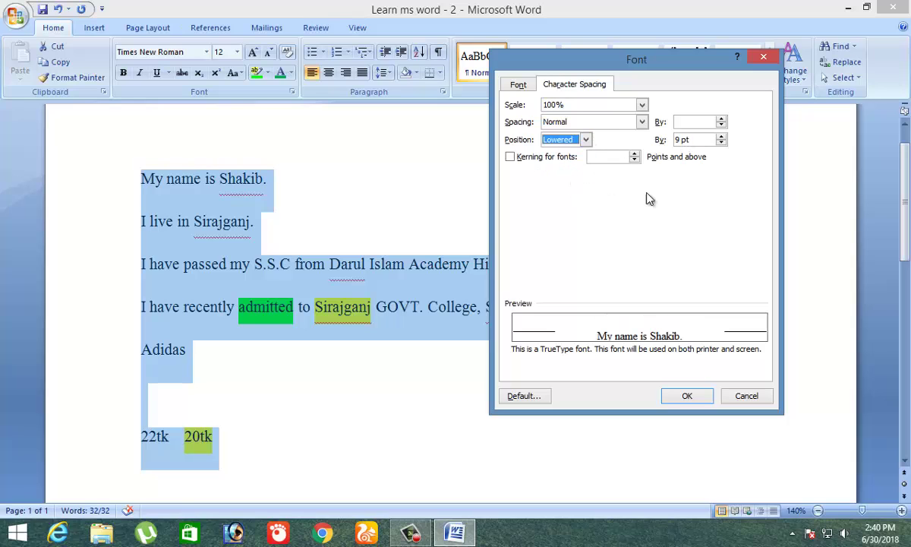
pyautogui.click(687, 396)
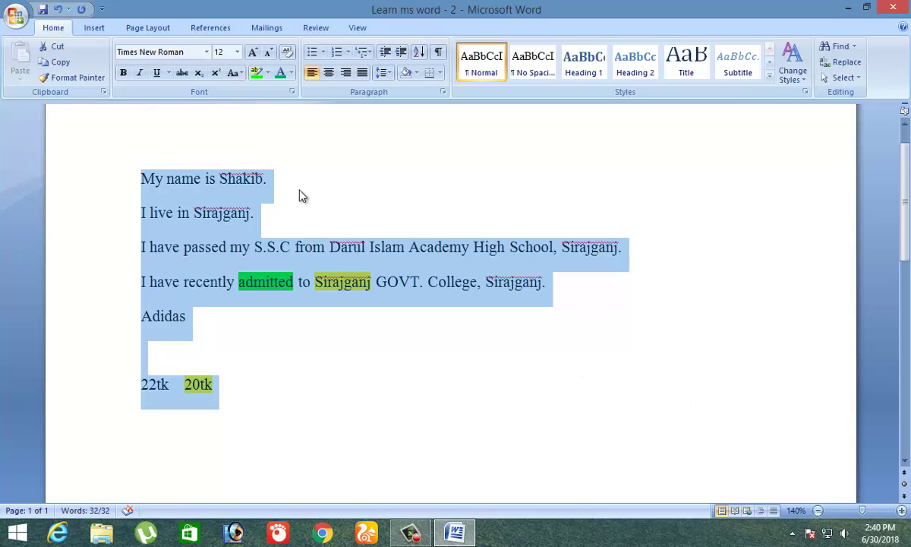
pyautogui.click(292, 92)
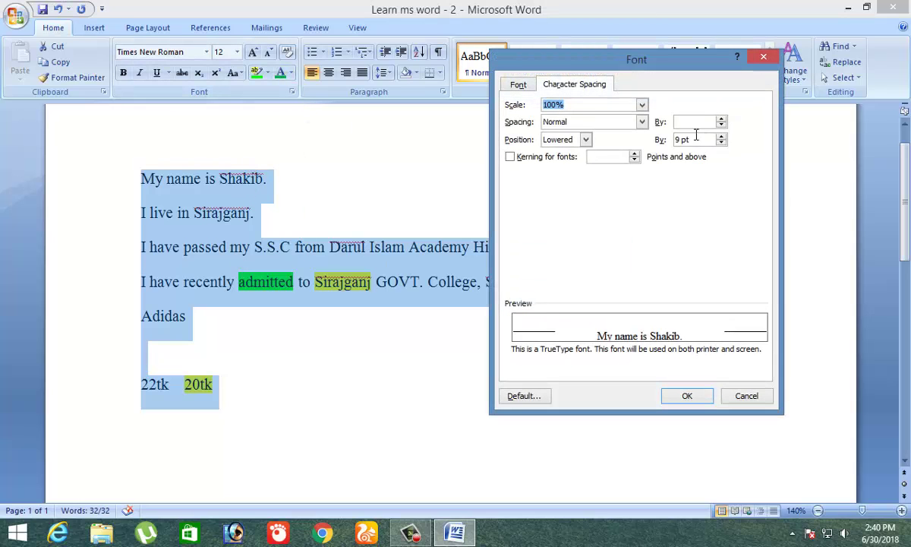
# - Reset the text position from Lowered back to Normal, checking the Font tab along the way
pyautogui.click(585, 140)
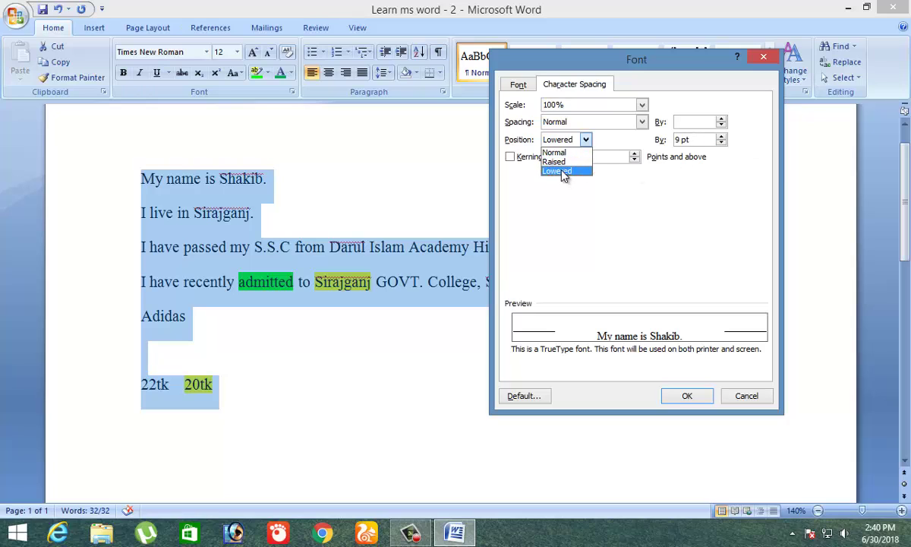
pyautogui.click(692, 141)
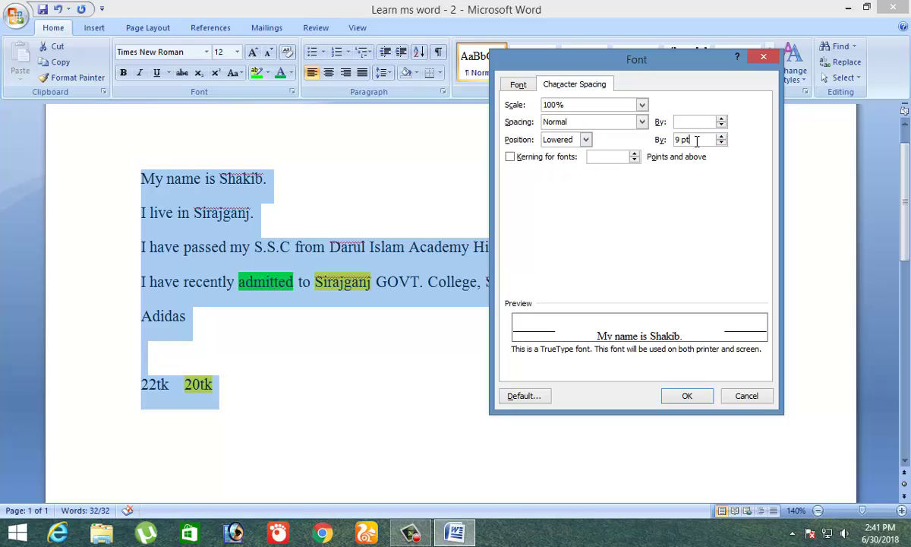
pyautogui.click(586, 139)
pyautogui.click(557, 150)
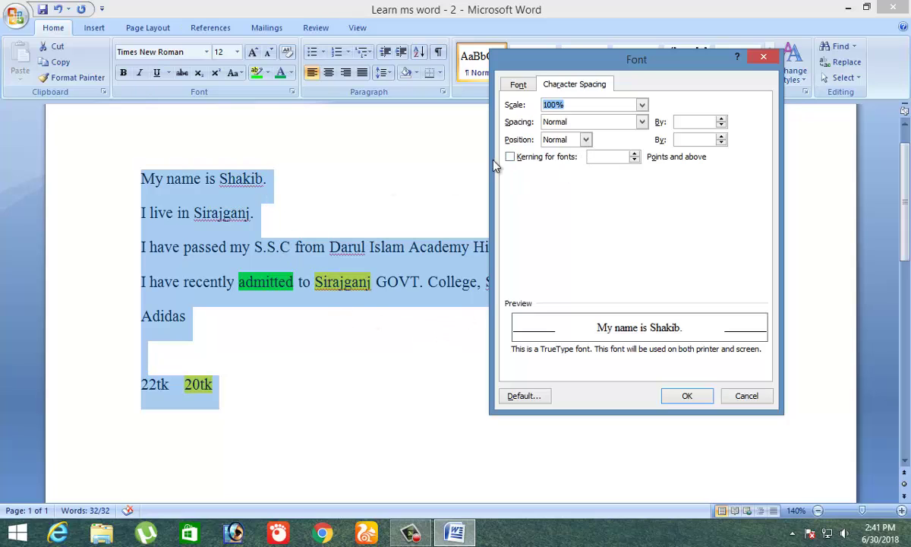
pyautogui.click(516, 87)
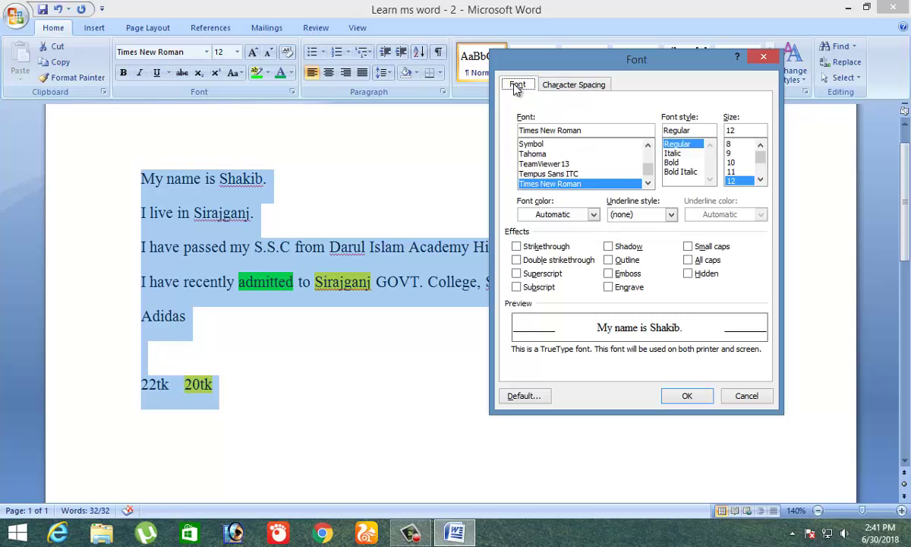
pyautogui.click(600, 84)
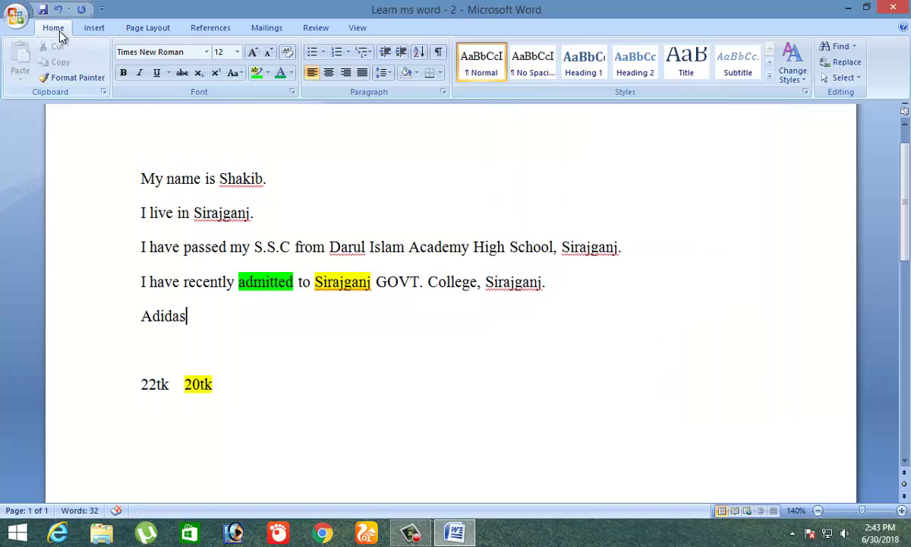
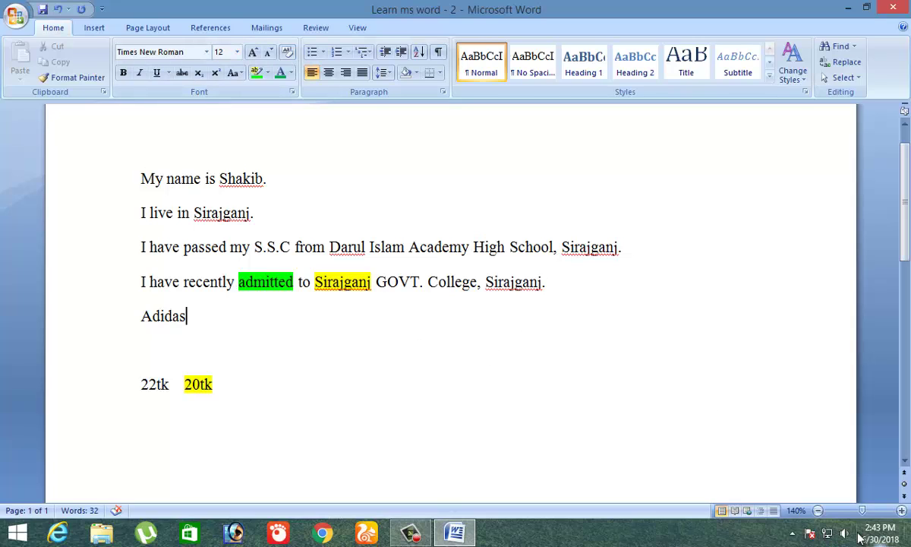
# - Save Learn ms word - 2 with 'admitted' highlighted green and '20tk' highlighted yellow
pyautogui.moveTo(896, 520)
pyautogui.scroll(1, 465, 313)
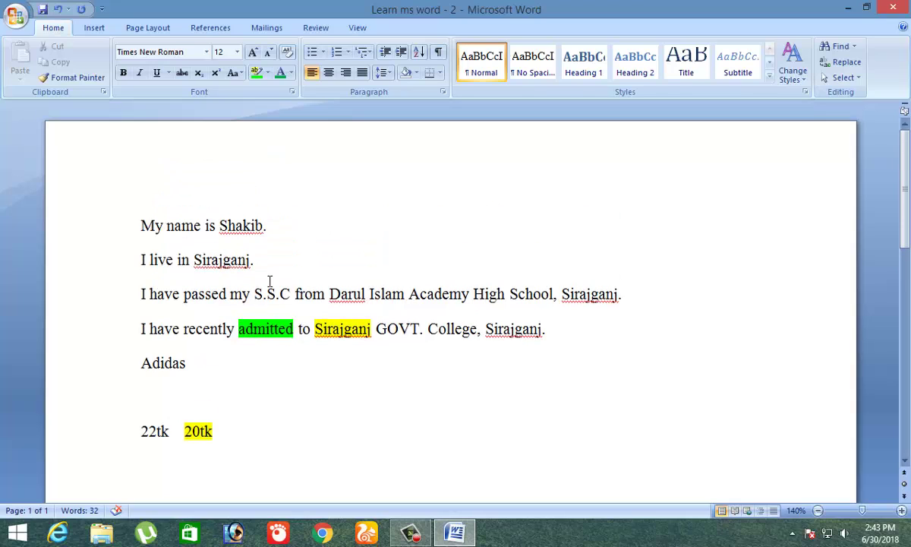
pyautogui.scroll(-1, 372, 273)
pyautogui.scroll(1, 374, 273)
pyautogui.click(46, 11)
pyautogui.moveTo(460, 532)
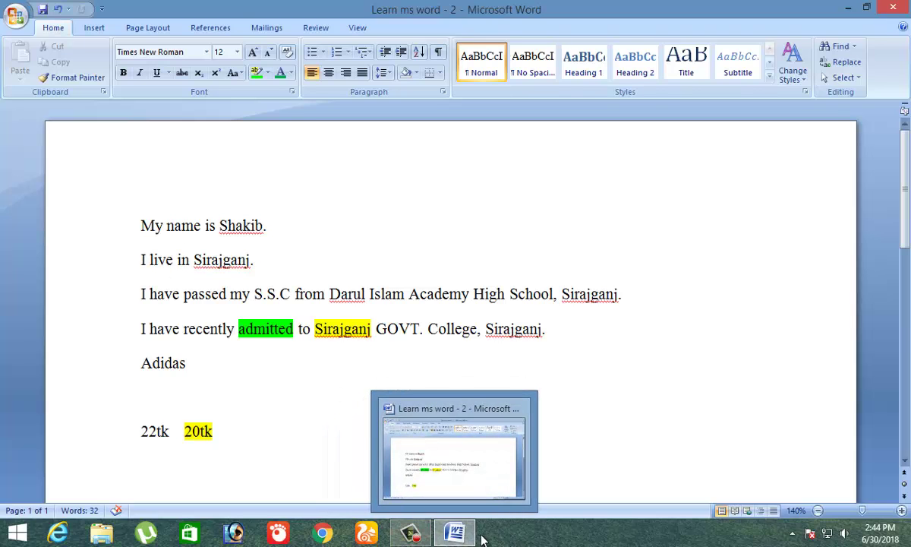
# - Minimize Word and start Microsoft Office Word 2007 from the Start screen's All Apps list
pyautogui.click(456, 534)
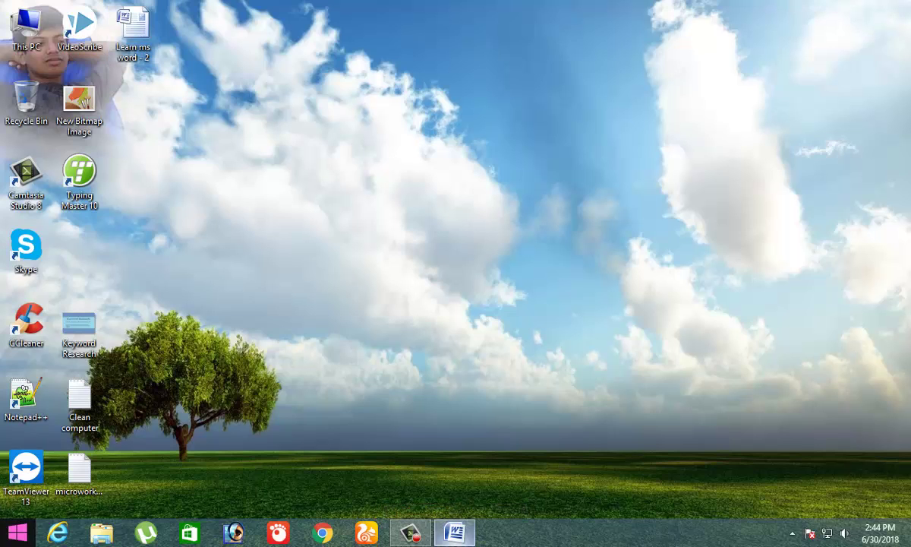
pyautogui.click(16, 533)
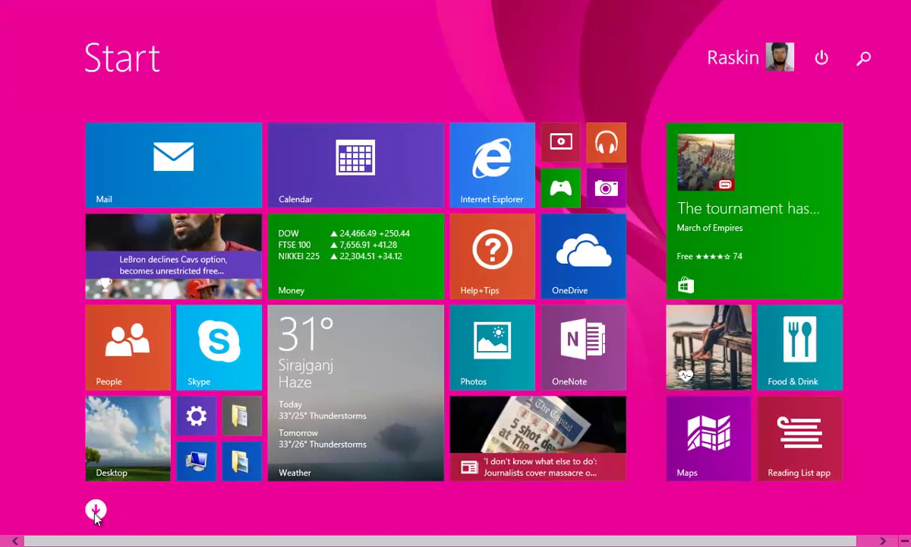
pyautogui.click(96, 509)
pyautogui.scroll(-5, 433, 325)
pyautogui.scroll(-5, 432, 325)
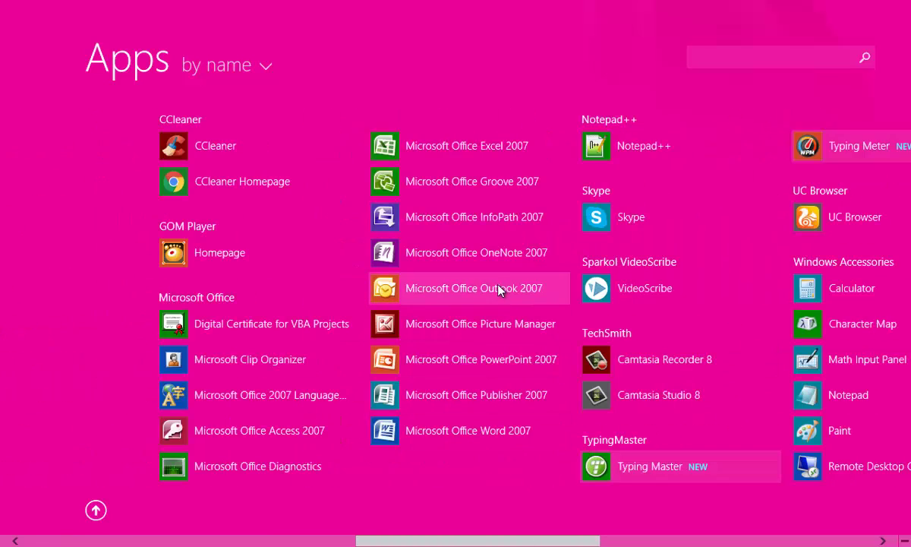
pyautogui.click(480, 435)
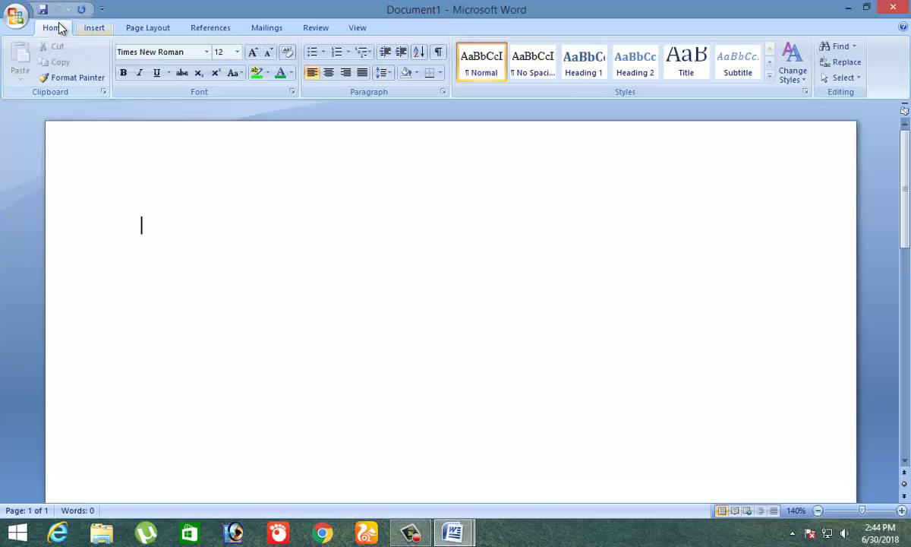
pyautogui.click(42, 10)
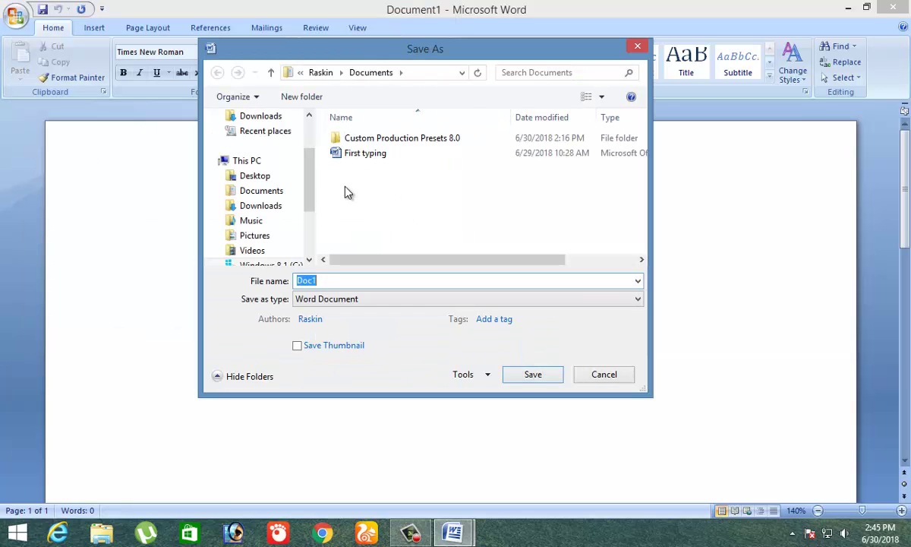
# - Point the new document's Save As dialog at the Desktop, keeping name Doc1 and type Word Document
pyautogui.moveTo(384, 50); pyautogui.dragTo(363, 89)
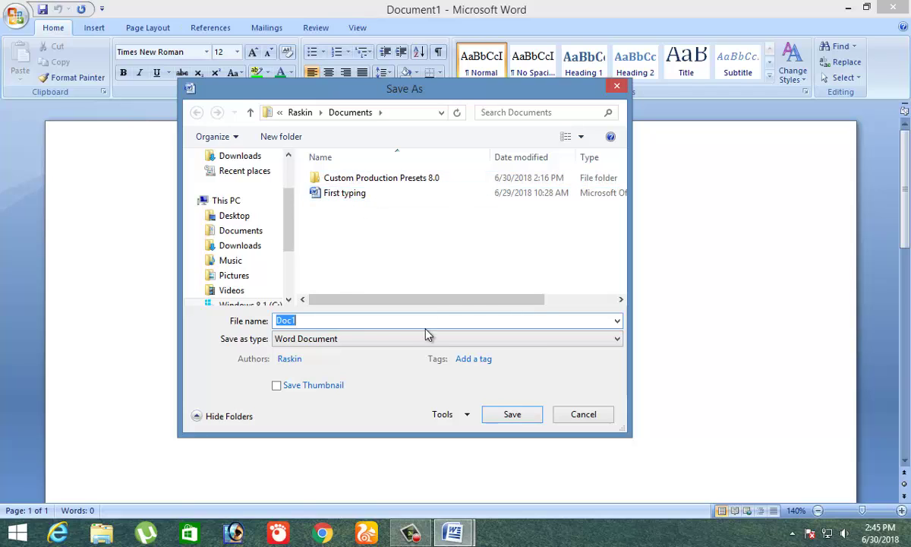
pyautogui.click(232, 217)
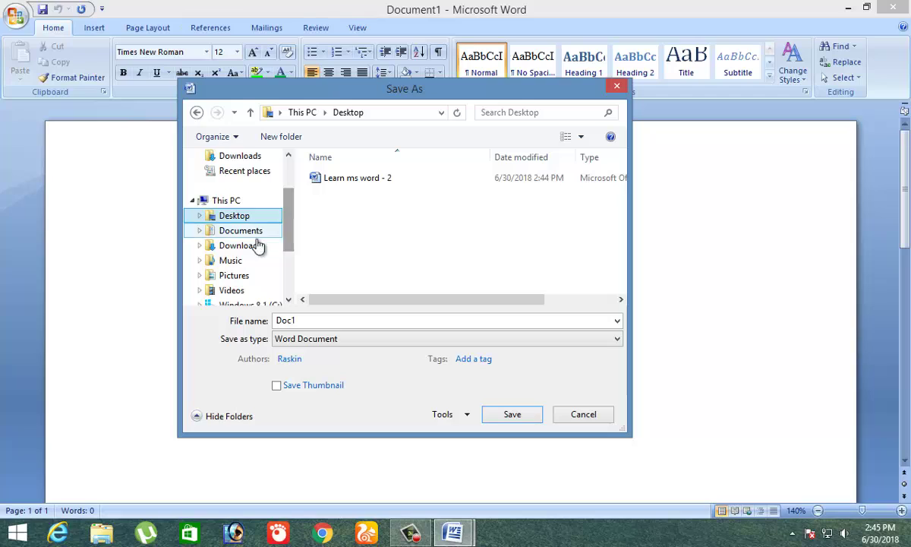
pyautogui.doubleClick(315, 319)
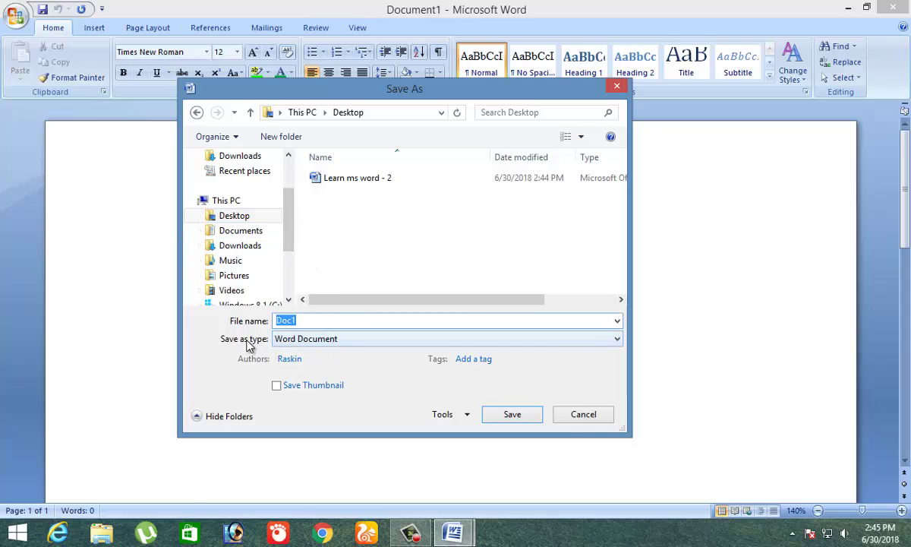
pyautogui.click(617, 341)
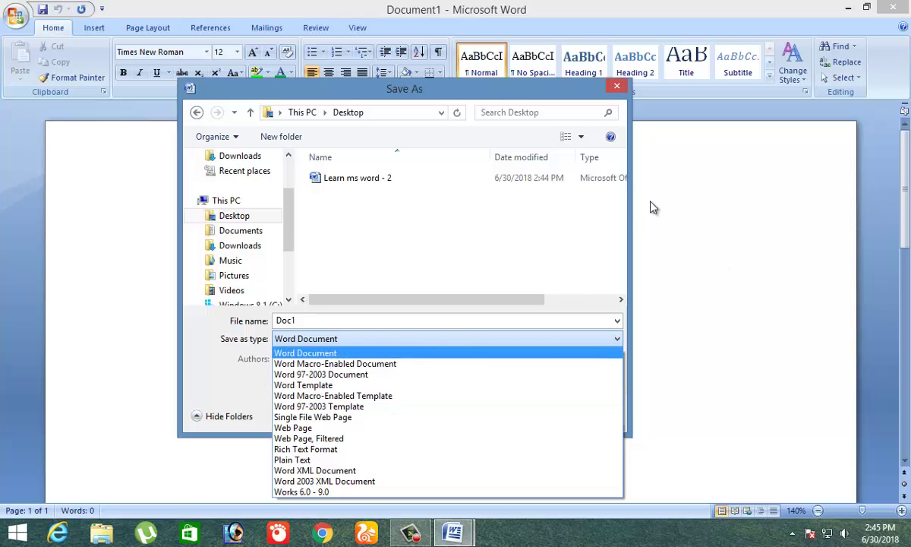
pyautogui.click(303, 354)
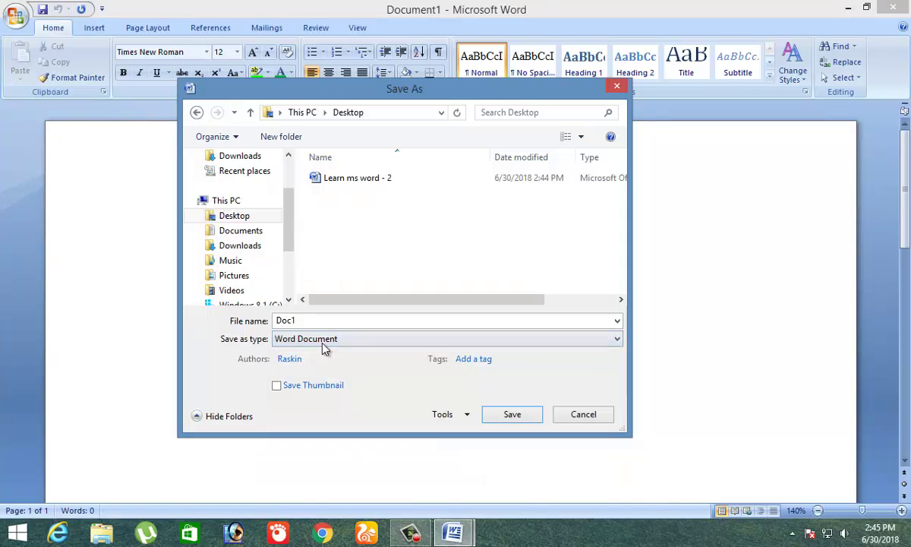
pyautogui.click(361, 320)
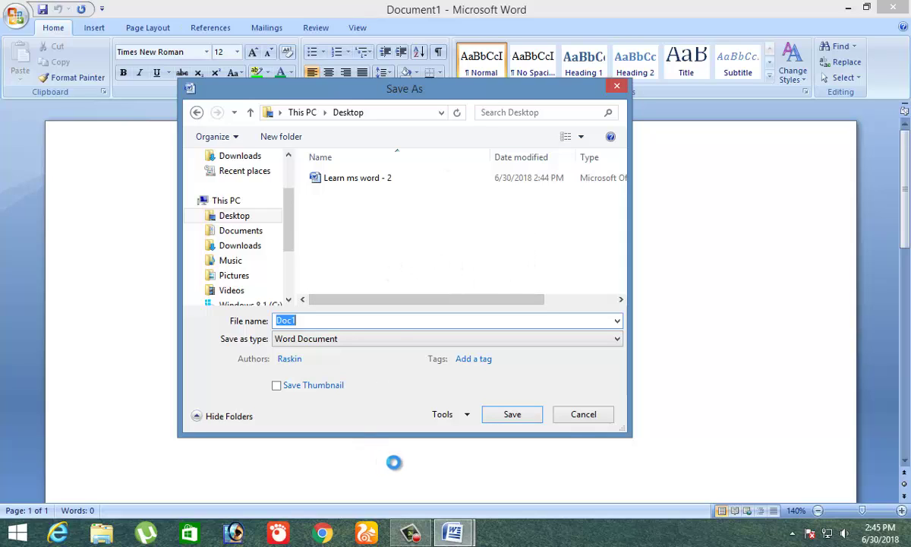
# - Switch Save as type between Word 97-2003 Template and Word Document, ending on Word 97-2003 Template
pyautogui.click(616, 322)
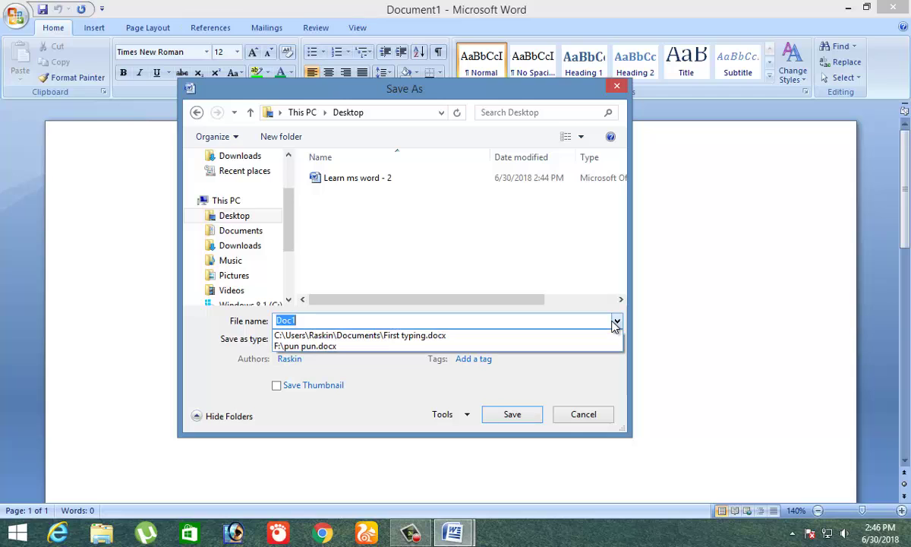
pyautogui.click(617, 323)
pyautogui.click(619, 339)
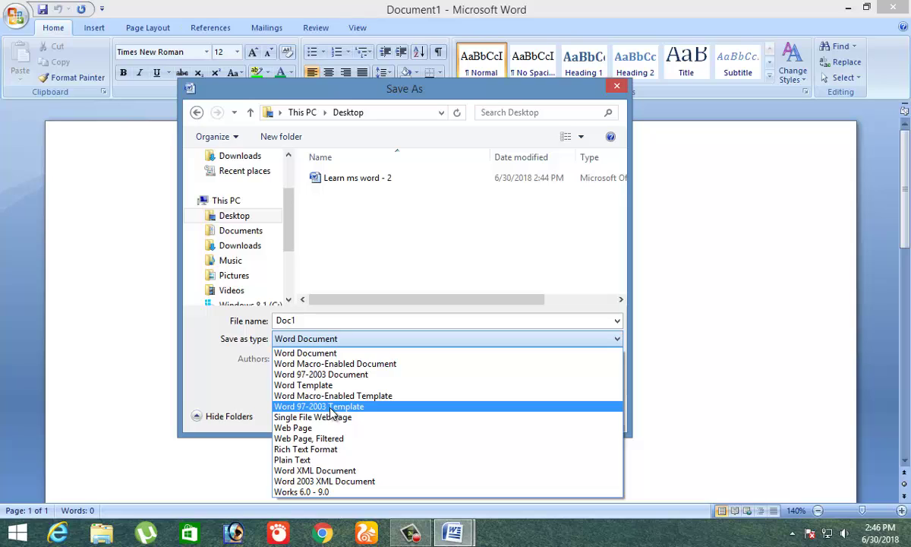
pyautogui.click(716, 293)
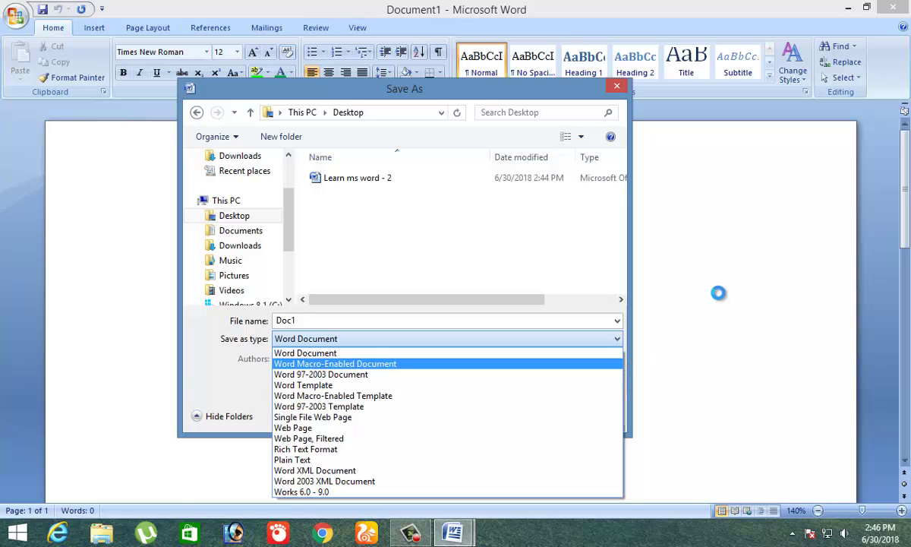
pyautogui.click(319, 342)
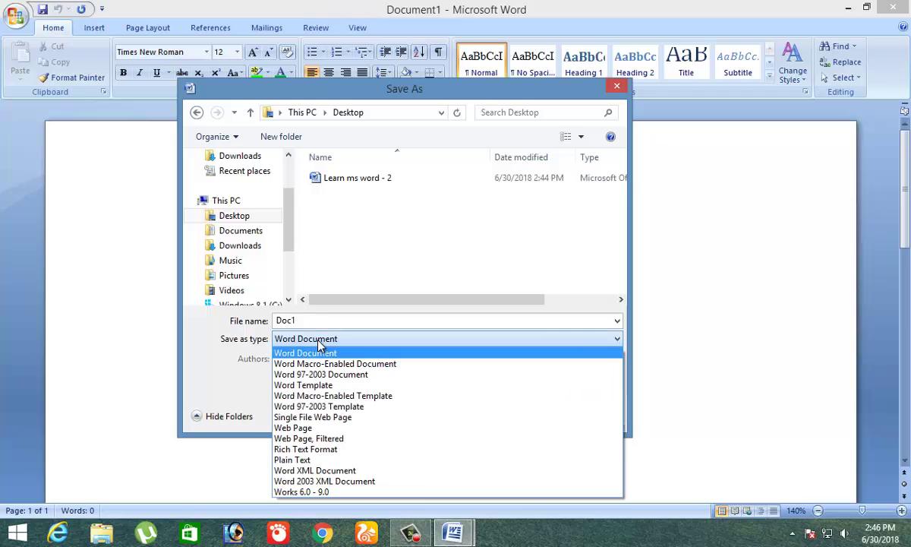
pyautogui.click(355, 408)
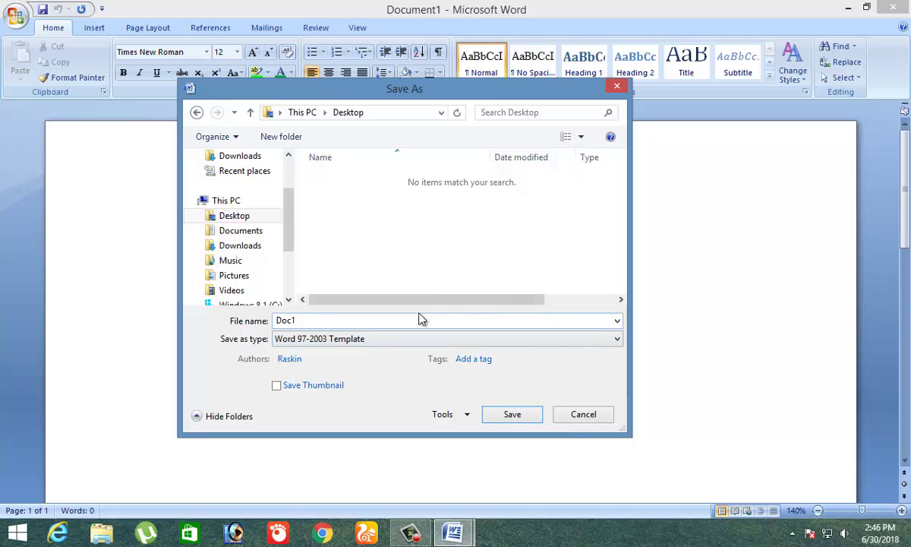
pyautogui.click(353, 342)
pyautogui.click(312, 353)
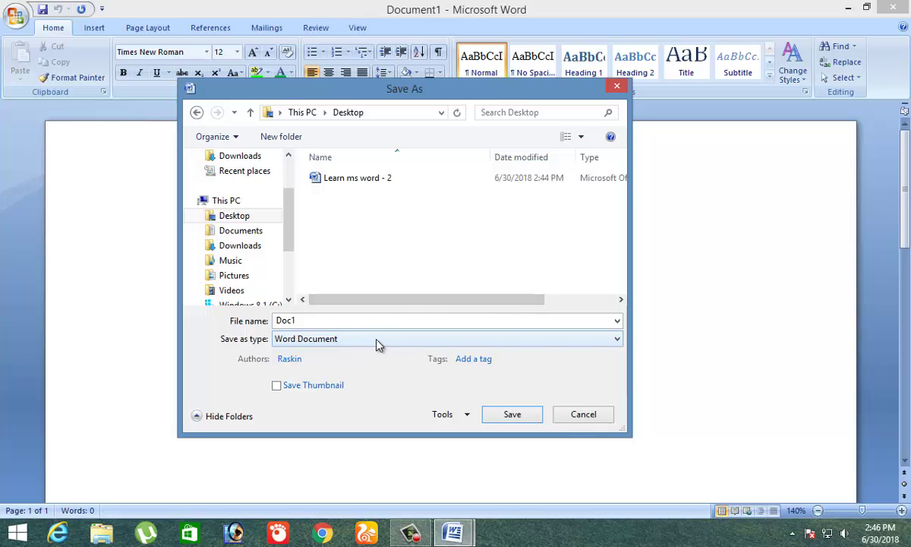
pyautogui.click(378, 344)
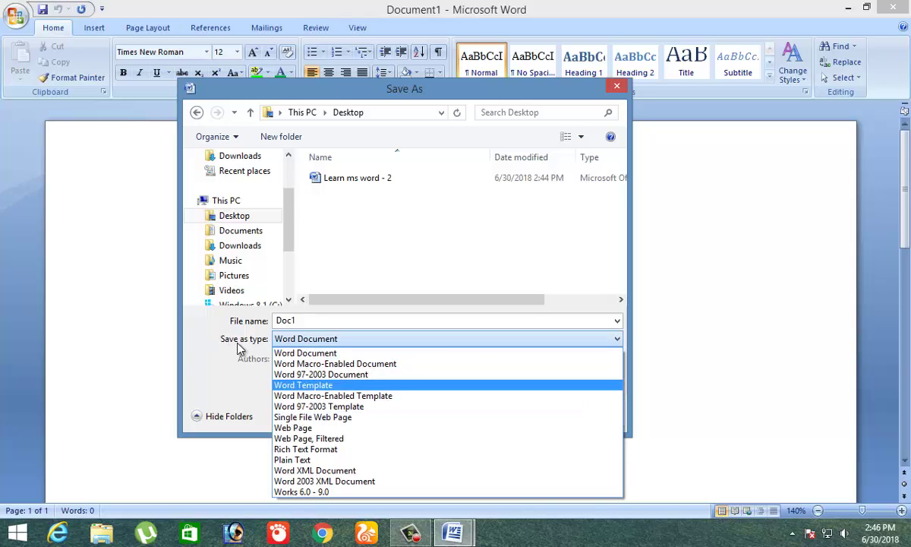
pyautogui.click(359, 408)
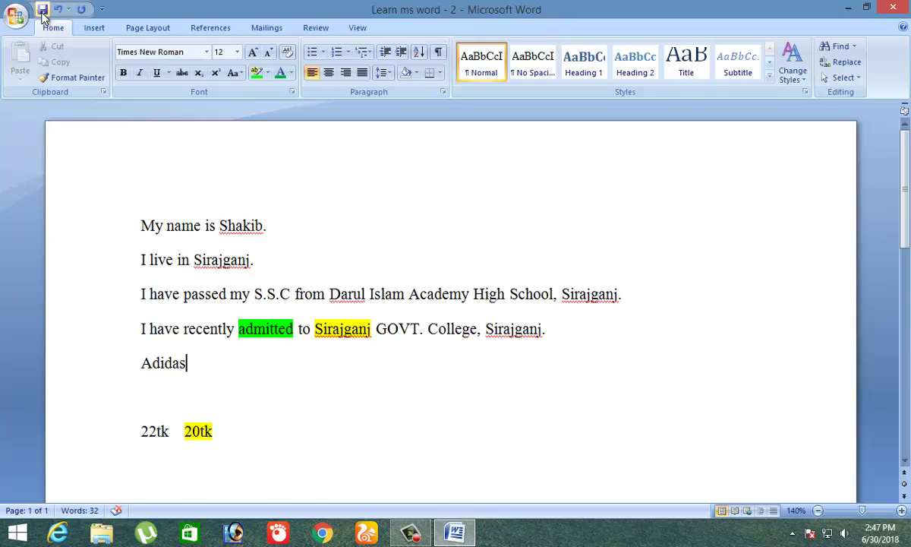
# - Save Learn ms word - 2 again, then delete the '22tk 20tk' line
pyautogui.click(43, 15)
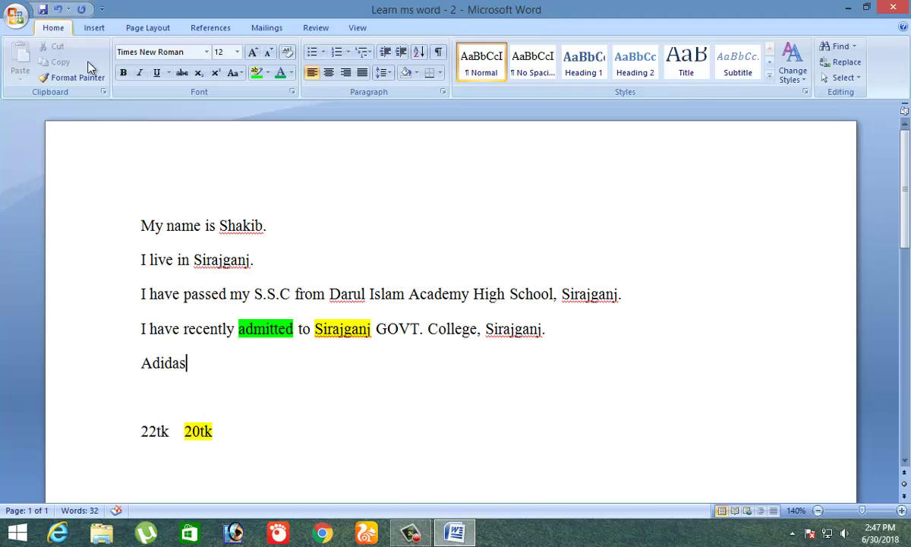
pyautogui.click(15, 14)
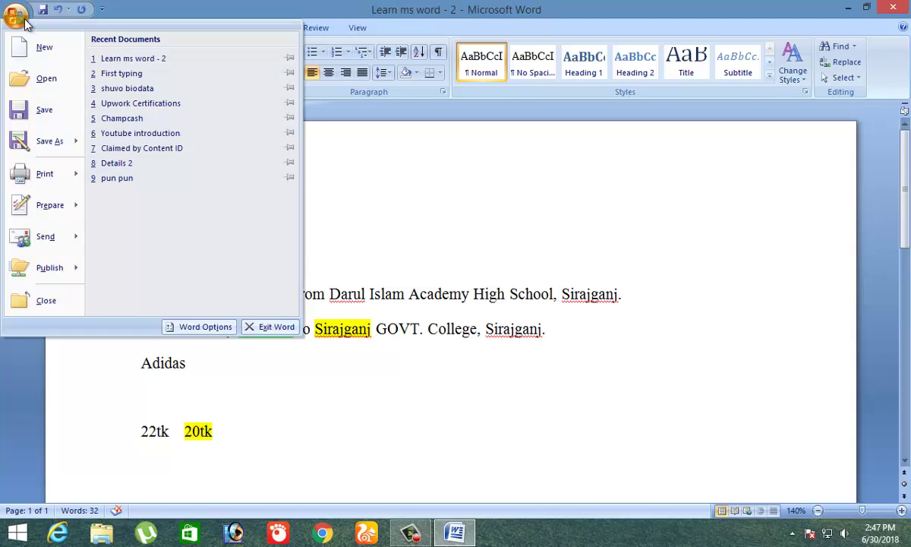
pyautogui.click(43, 111)
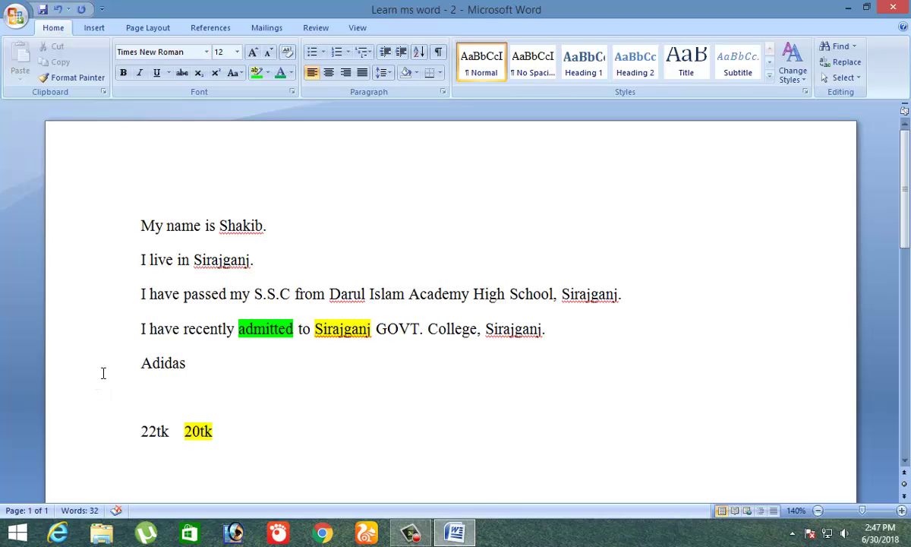
pyautogui.moveTo(236, 433); pyautogui.dragTo(146, 438)
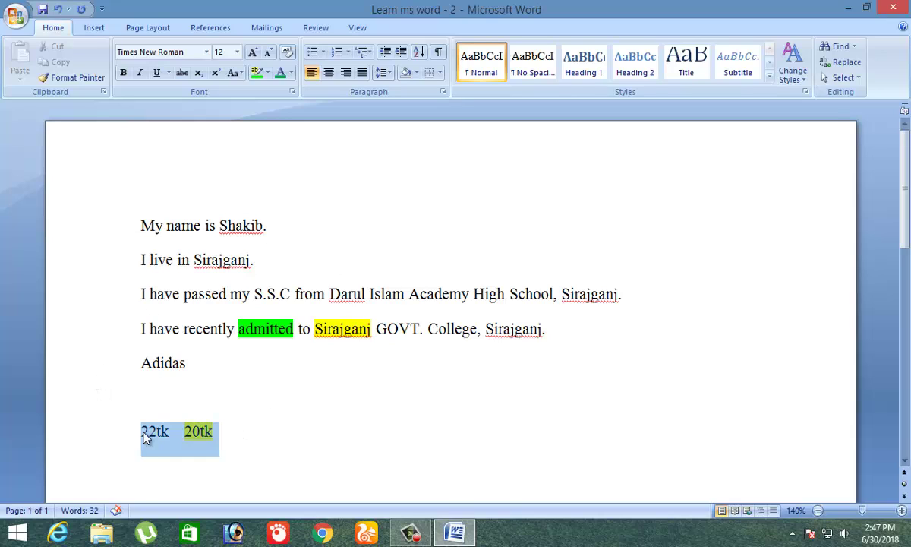
pyautogui.press('Delete')
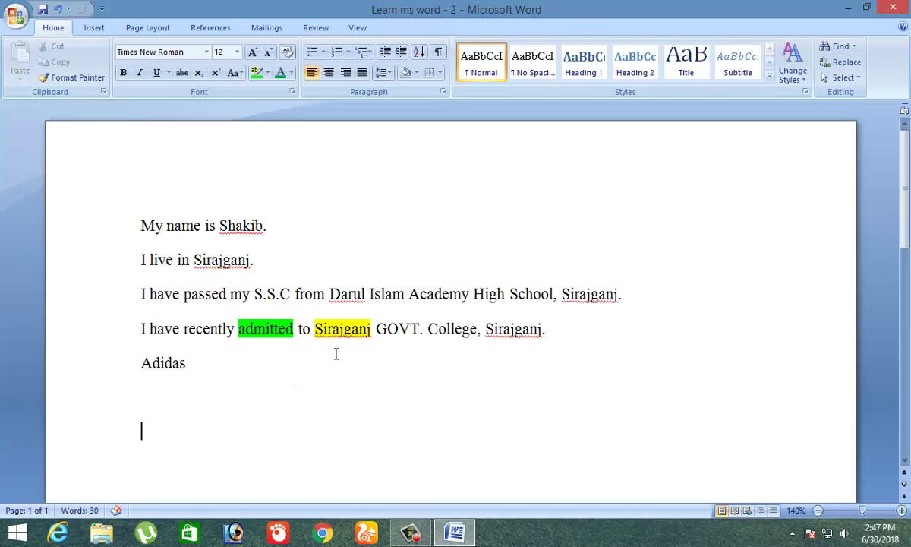
# - Set the highlight on 'admitted to Sirajganj' to No Color
pyautogui.moveTo(351, 329); pyautogui.dragTo(240, 331)
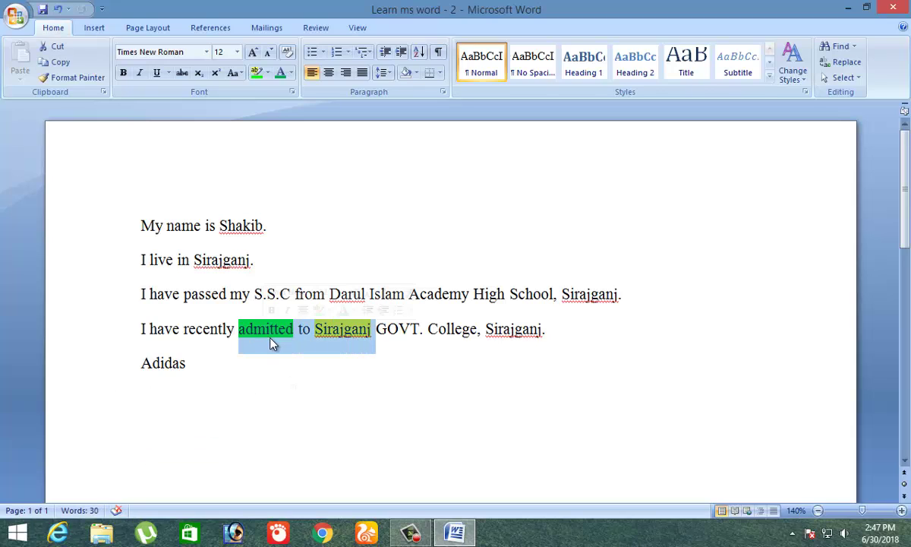
pyautogui.click(267, 72)
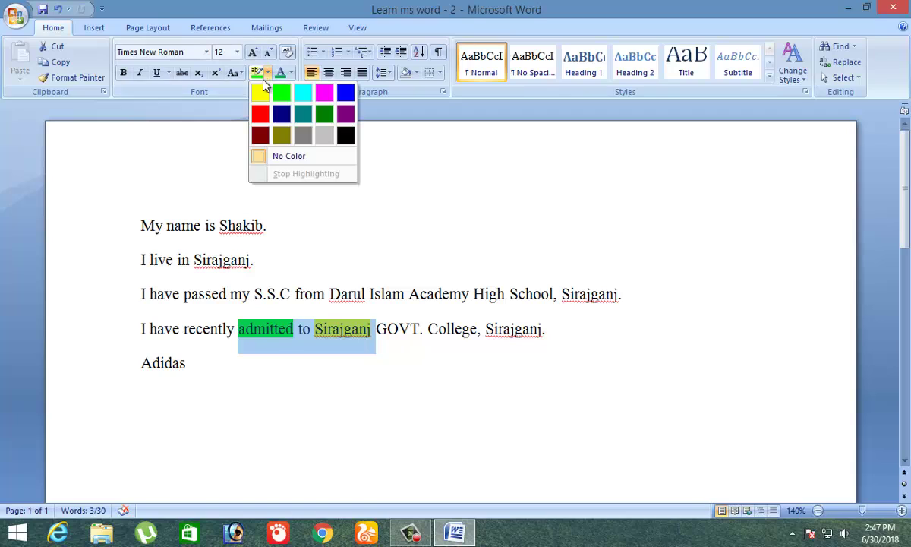
pyautogui.click(297, 156)
pyautogui.click(483, 378)
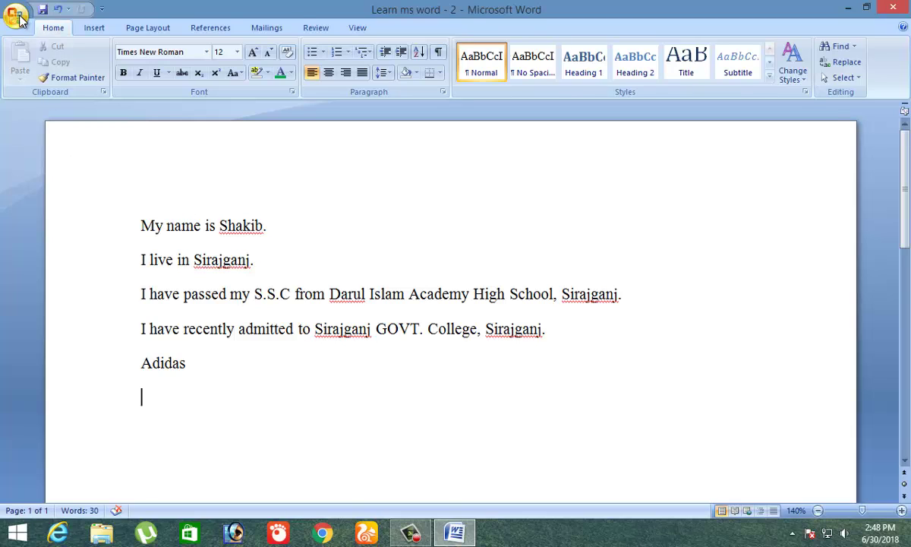
# - Save a copy on the Desktop named Learn ms word - 3
pyautogui.click(15, 15)
pyautogui.moveTo(61, 141)
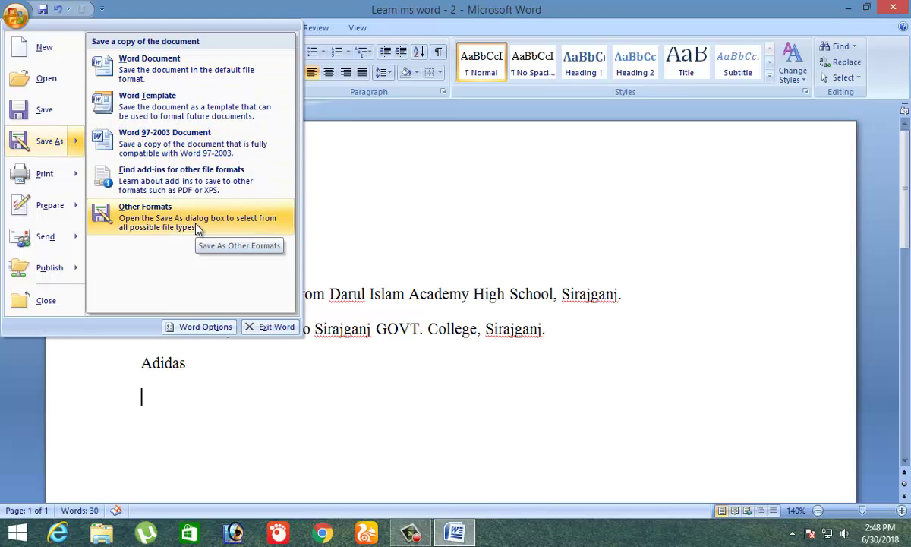
pyautogui.click(218, 69)
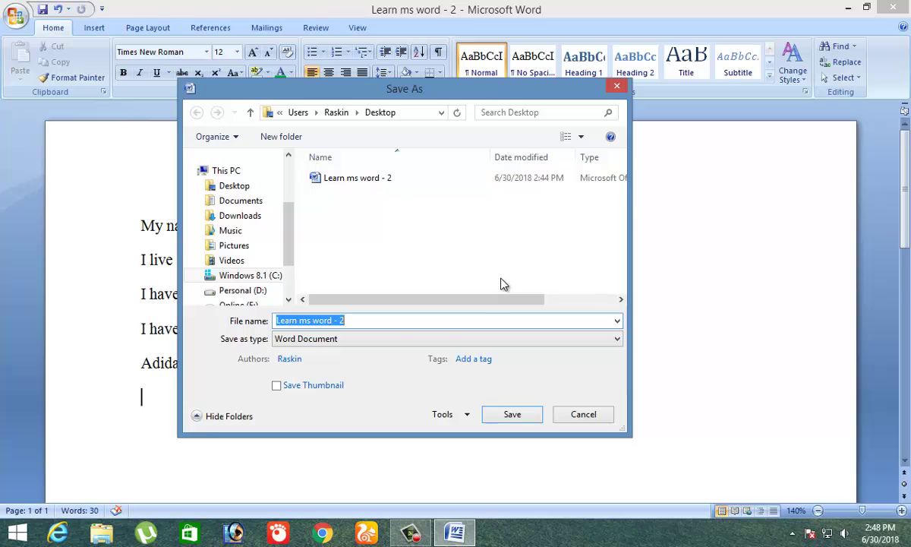
pyautogui.click(240, 190)
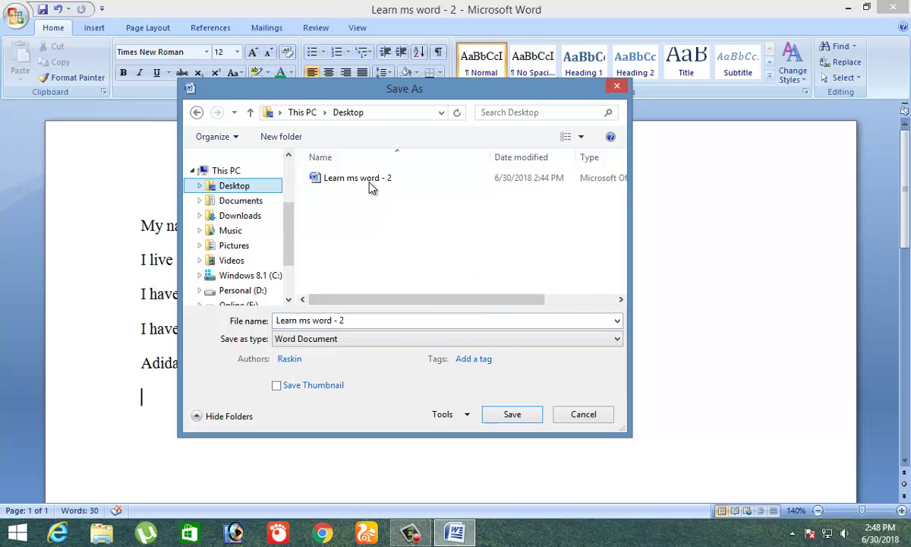
pyautogui.doubleClick(353, 319)
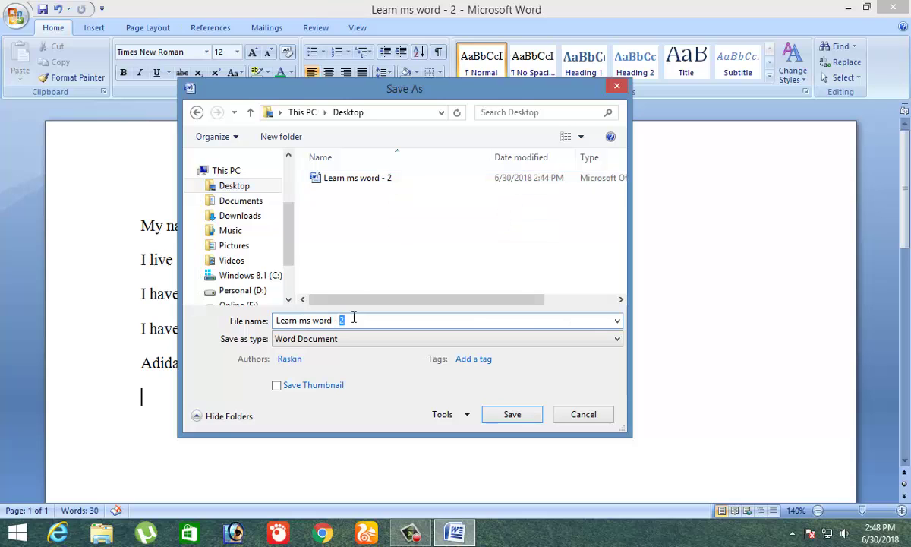
pyautogui.write('3')
pyautogui.click(511, 416)
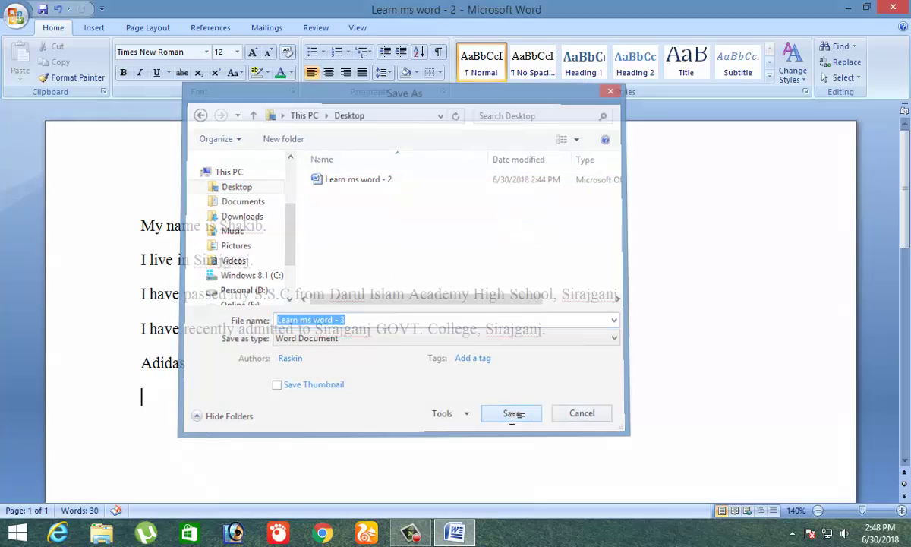
# - Close Word, visit the Start screen, and refresh the desktop
pyautogui.click(896, 11)
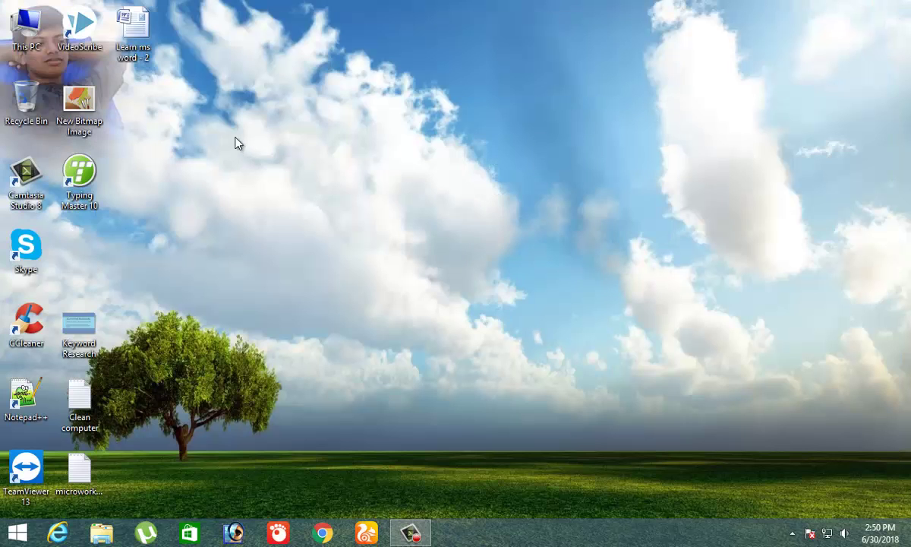
pyautogui.rightClick(112, 240)
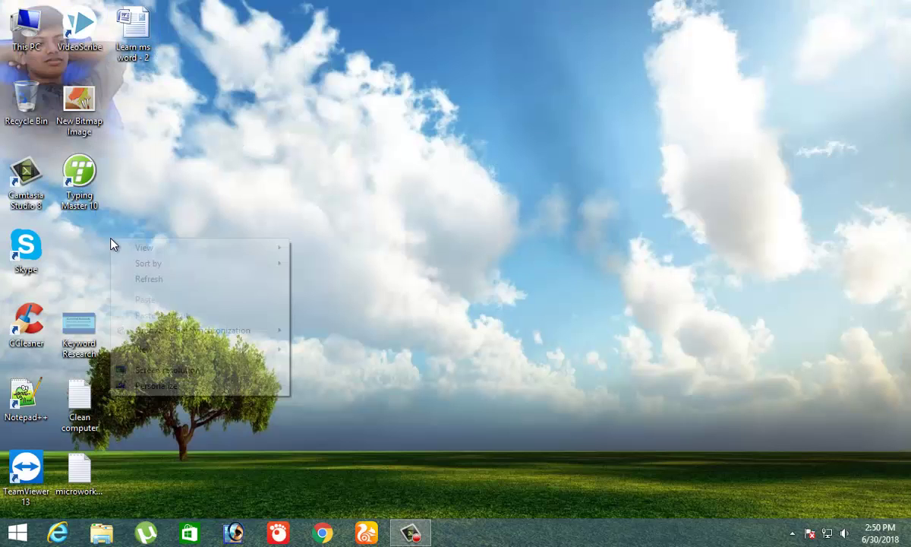
pyautogui.click(249, 126)
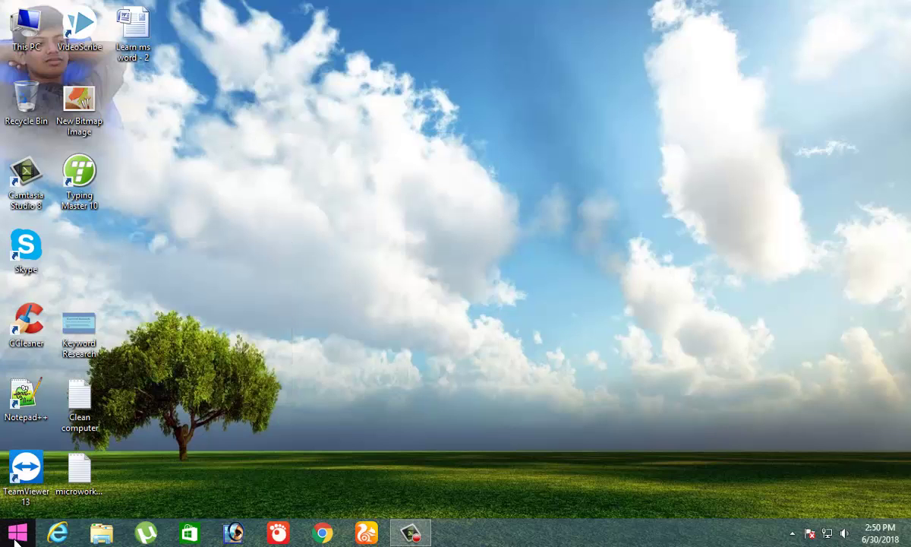
pyautogui.click(17, 536)
pyautogui.click(17, 536)
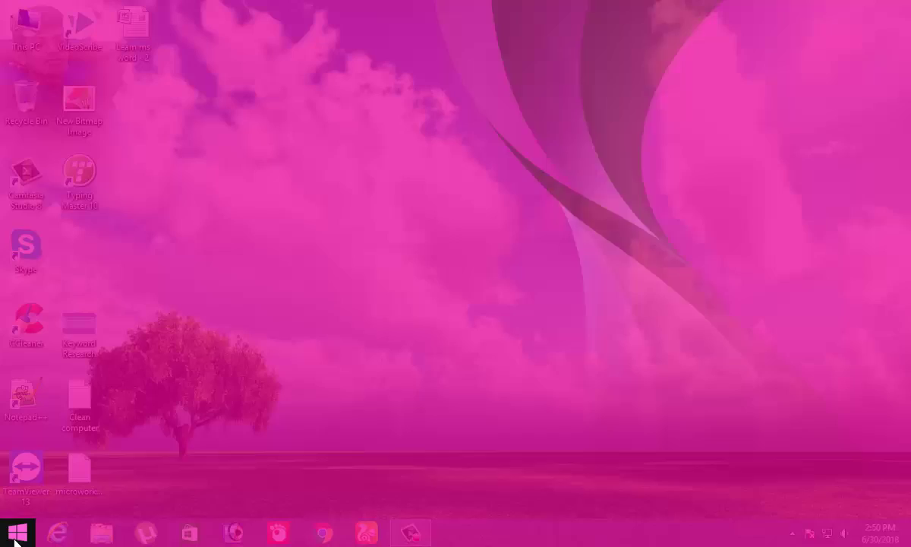
pyautogui.rightClick(183, 144)
pyautogui.click(213, 186)
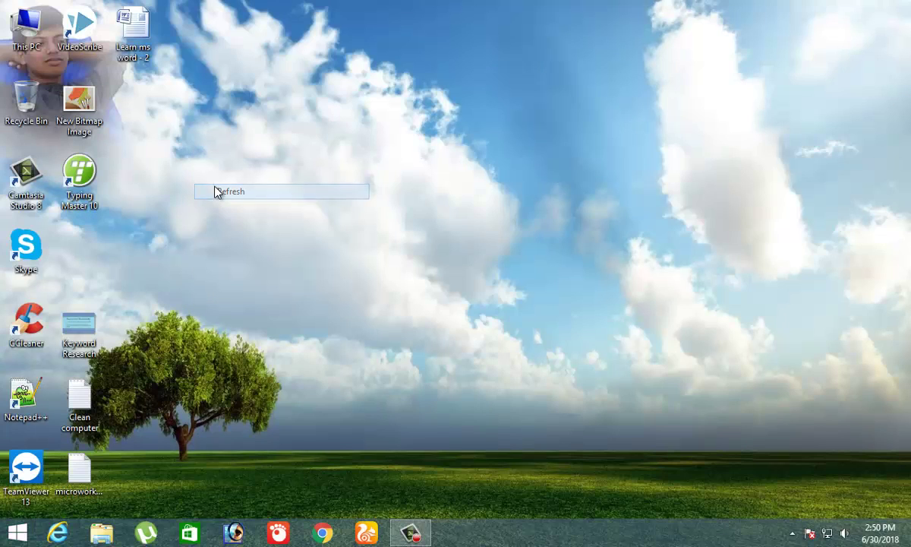
# - Reopen Learn ms word - 2 from the desktop and place the cursor after 20tk
pyautogui.doubleClick(155, 6)
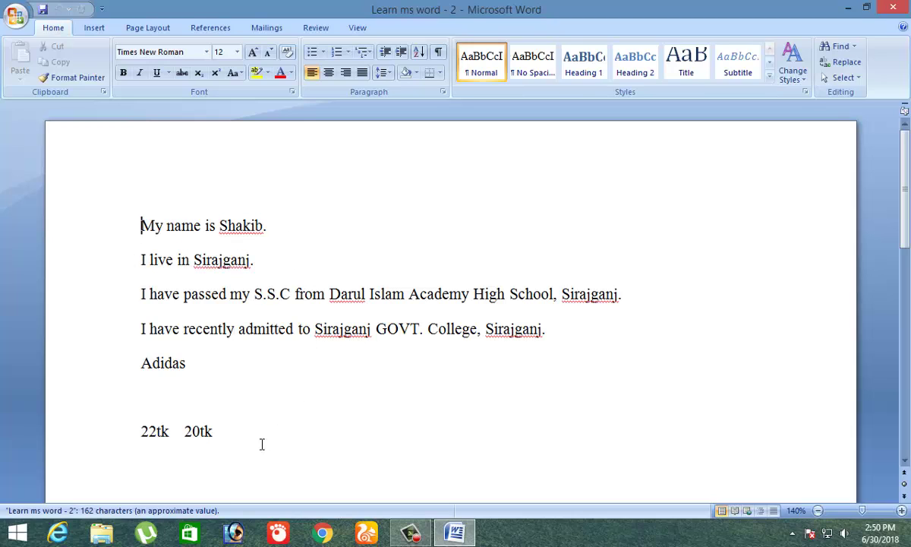
pyautogui.click(273, 445)
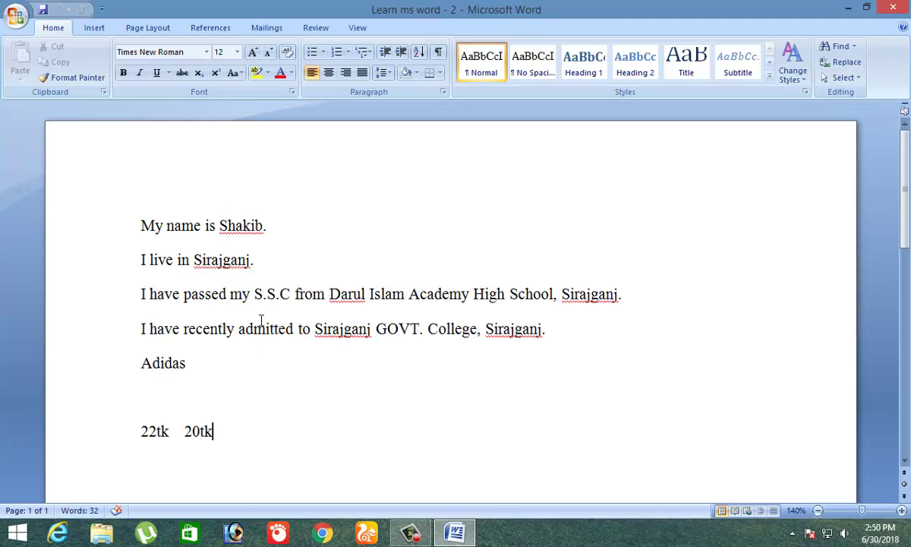
# - Make the three exponent 2s in (a+b)2 = a2 +2ab+b2 superscript
pyautogui.click(194, 228)
pyautogui.click(285, 228)
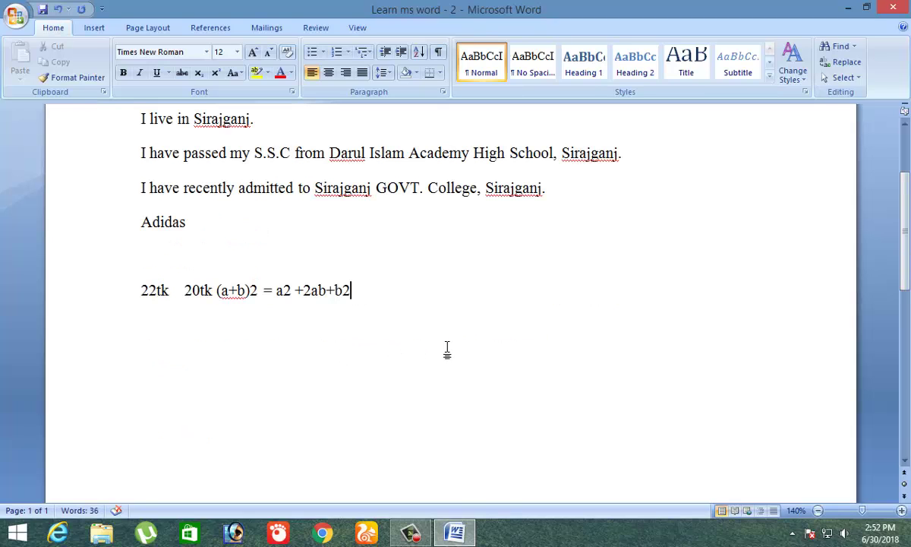
pyautogui.hotkey('shift', 'Left')
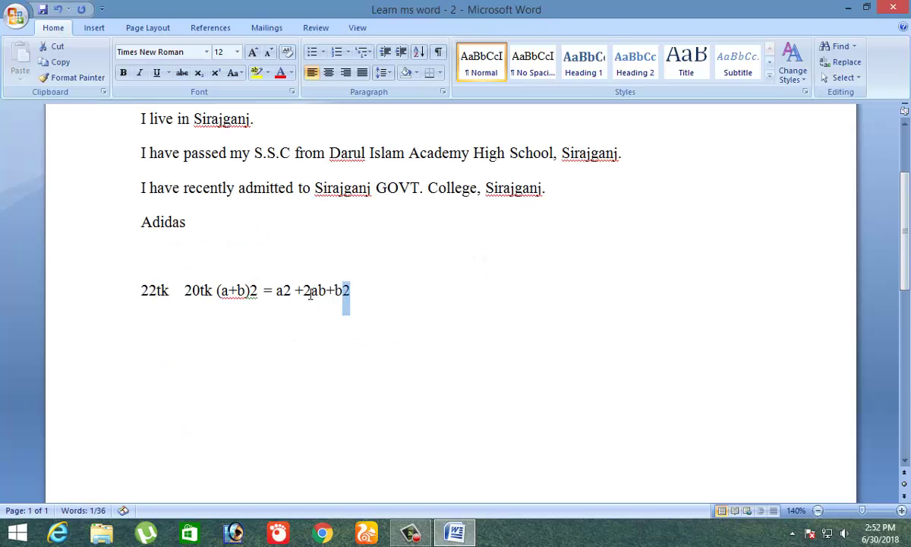
pyautogui.moveTo(292, 291); pyautogui.dragTo(251, 291)
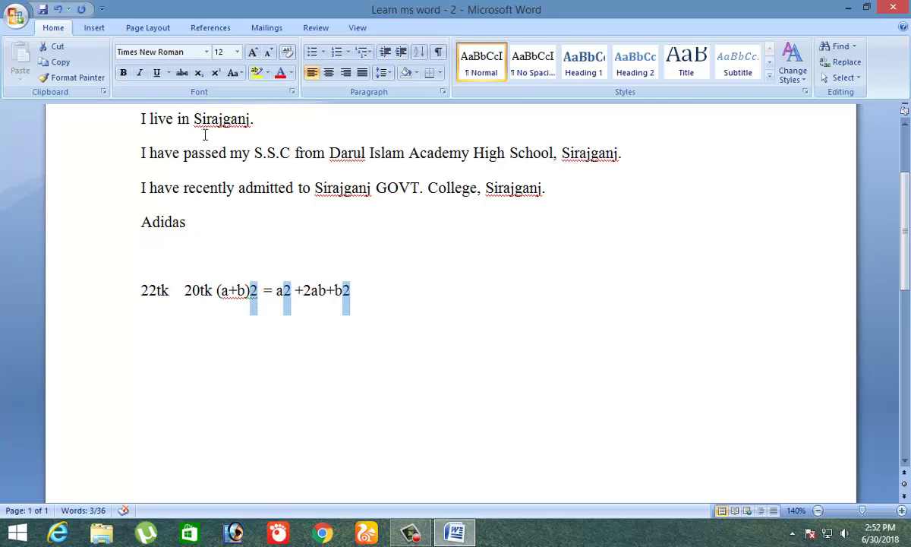
pyautogui.click(217, 73)
pyautogui.click(614, 415)
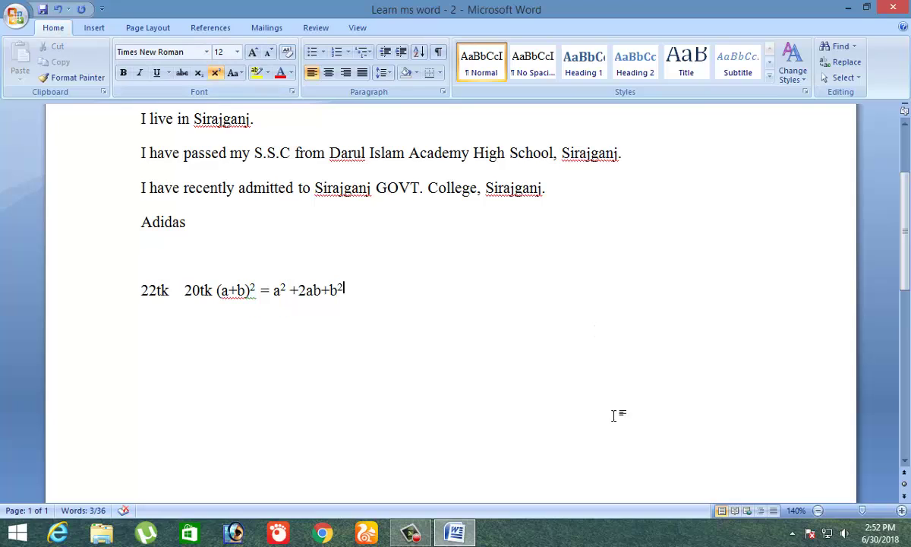
pyautogui.scroll(3, 613, 439)
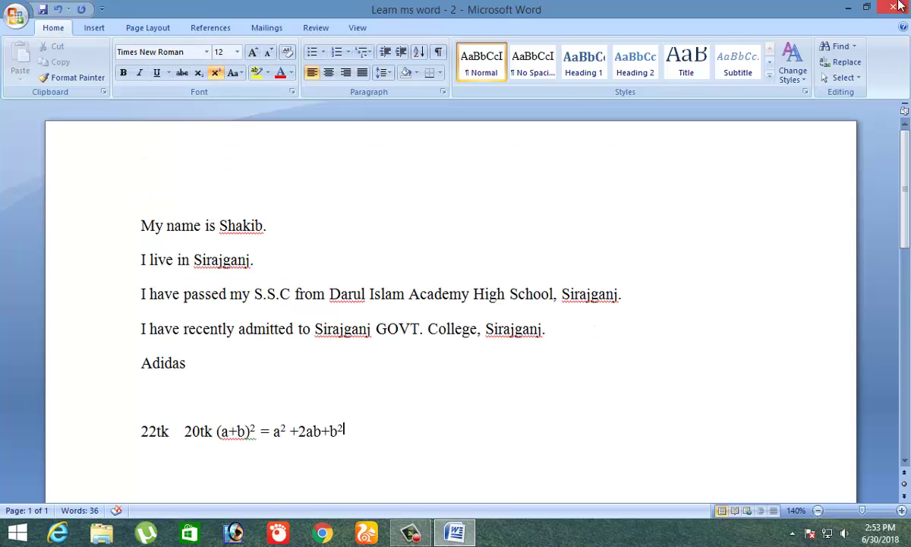
# - Cancel the close prompt, save the document with its formula, then exit Word
pyautogui.click(885, 8)
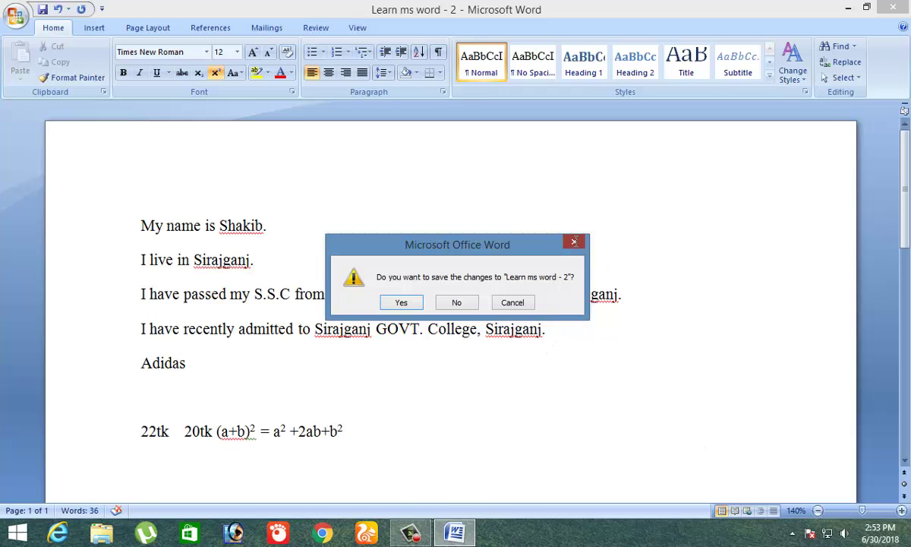
pyautogui.click(574, 245)
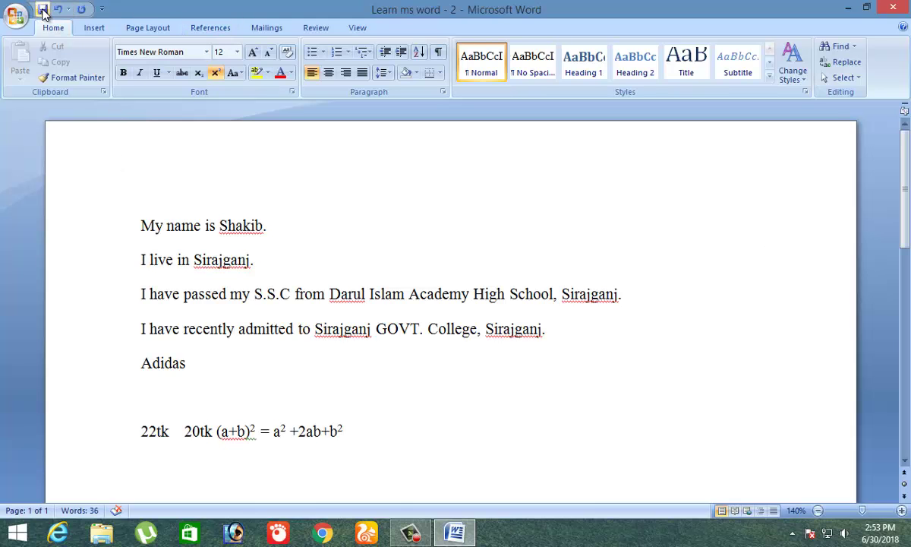
pyautogui.click(41, 10)
pyautogui.click(888, 7)
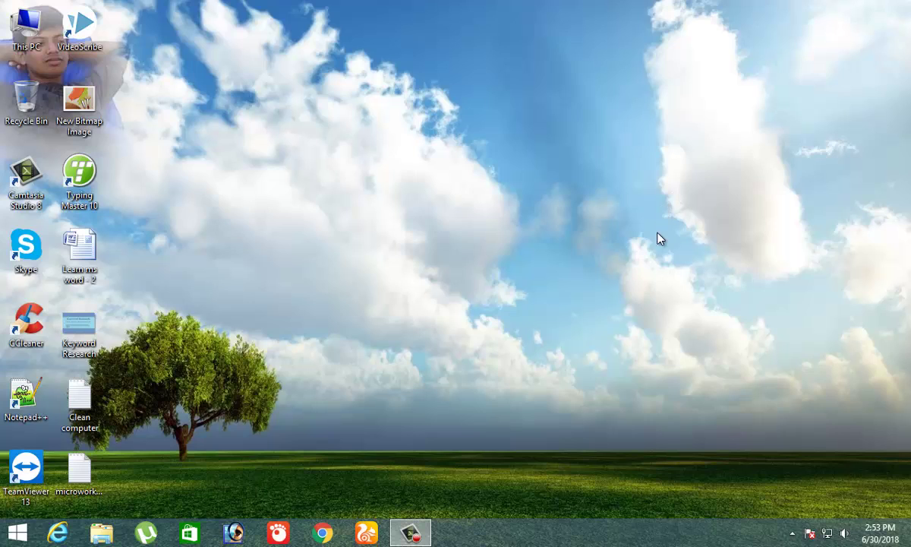
# - Refresh the desktop repeatedly so the Learn ms word - 2 file appears among the icons
pyautogui.rightClick(354, 151)
pyautogui.click(405, 186)
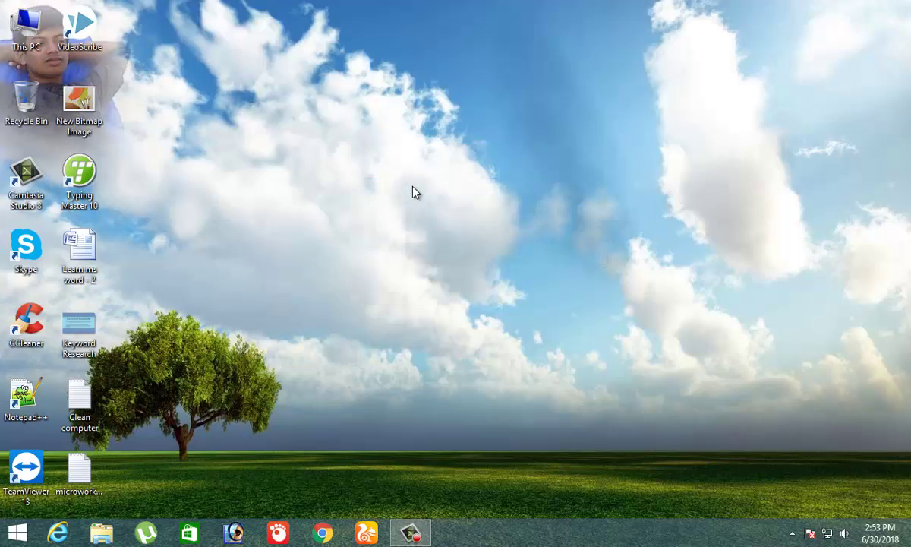
pyautogui.rightClick(303, 31)
pyautogui.click(372, 72)
pyautogui.rightClick(272, 56)
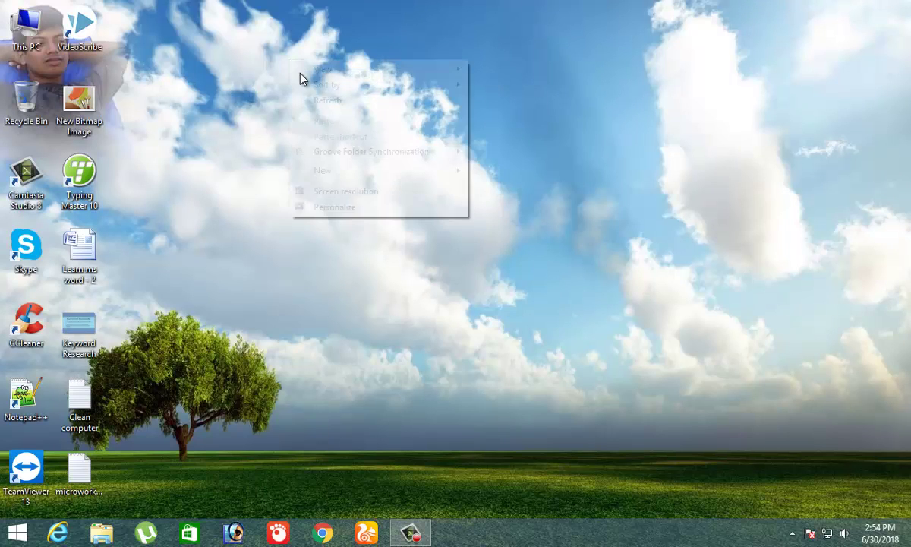
pyautogui.rightClick(388, 137)
pyautogui.click(456, 176)
pyautogui.rightClick(313, 84)
pyautogui.click(346, 124)
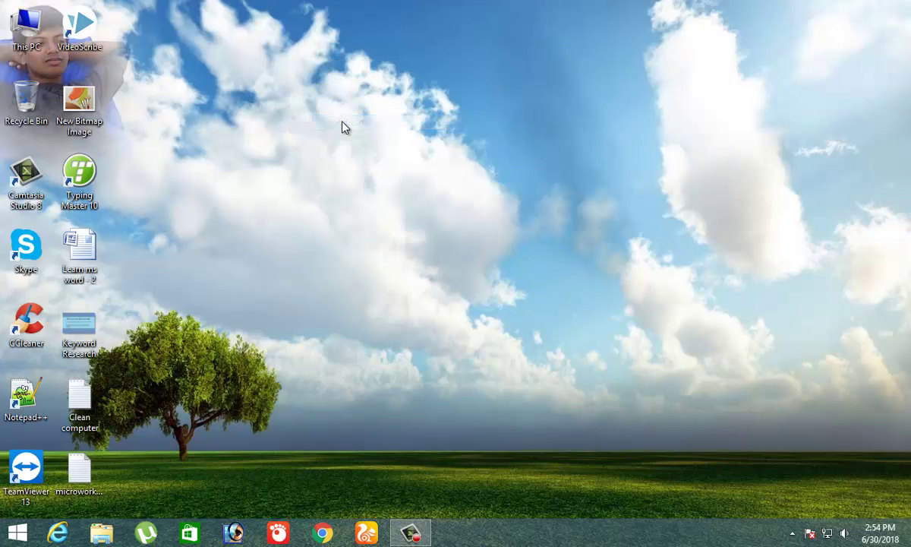